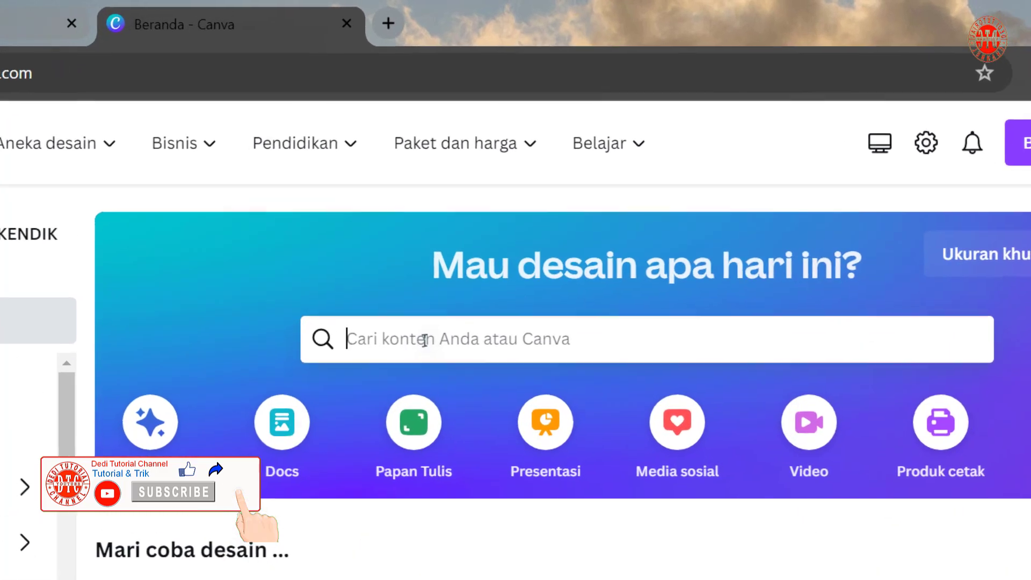
Step: Search Canva's templates for "thumbnail", choose the Thumbnail YouTube category and look through its template gallery
{"action": "left_click", "coordinate": [444, 267]}
{"action": "type", "text": "t"}
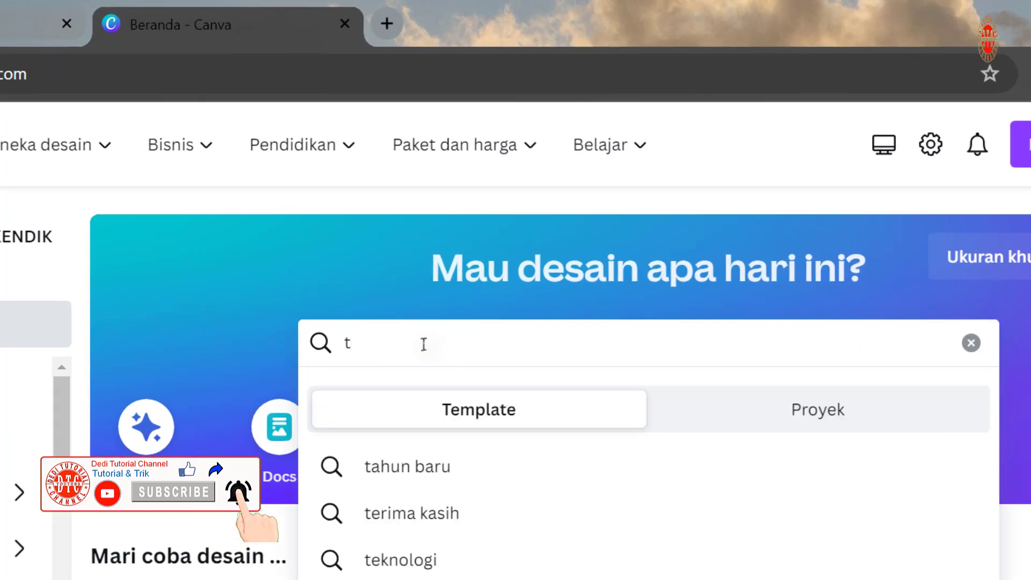
{"action": "type", "text": "hu"}
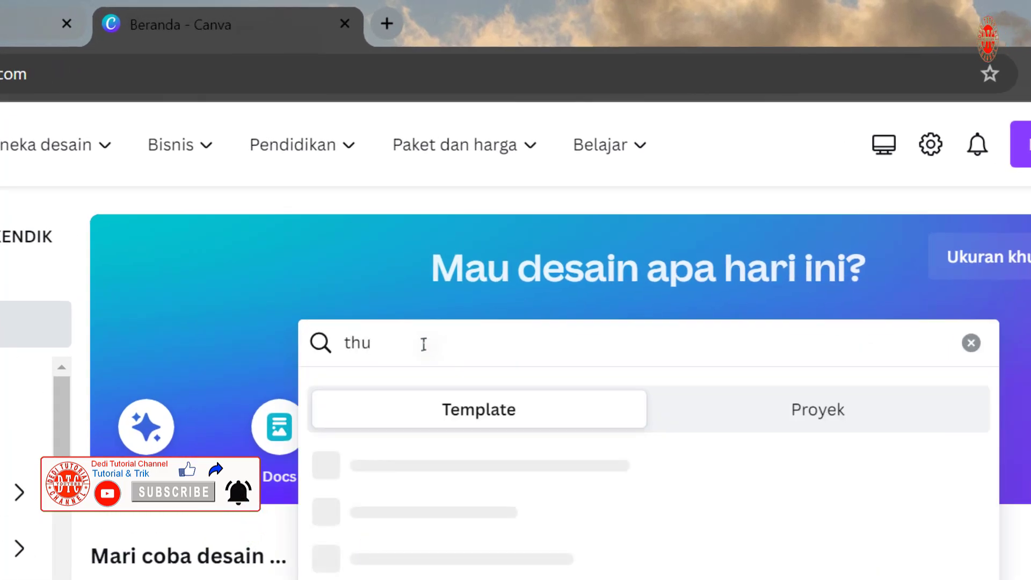
{"action": "type", "text": "m"}
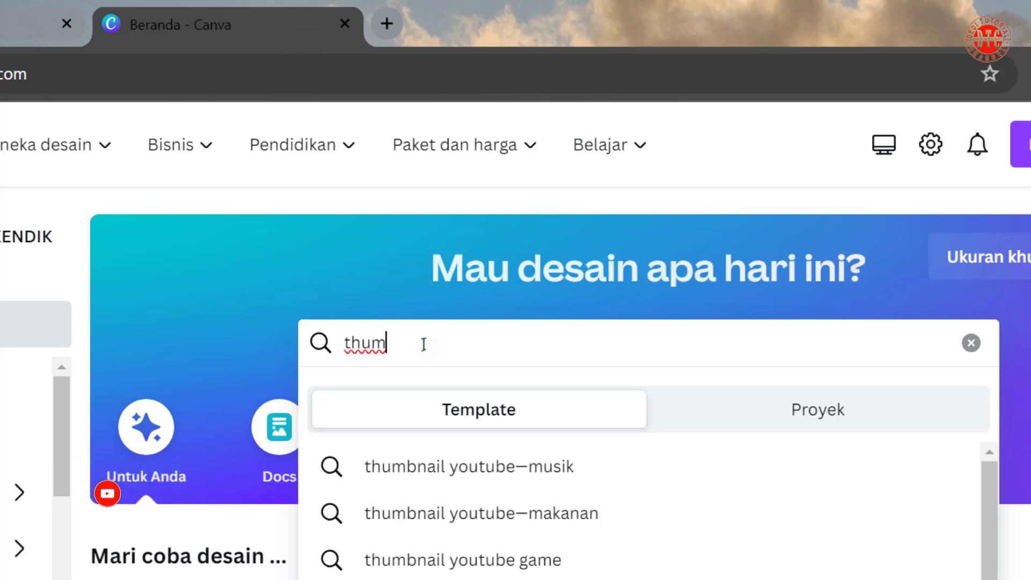
{"action": "type", "text": "bn"}
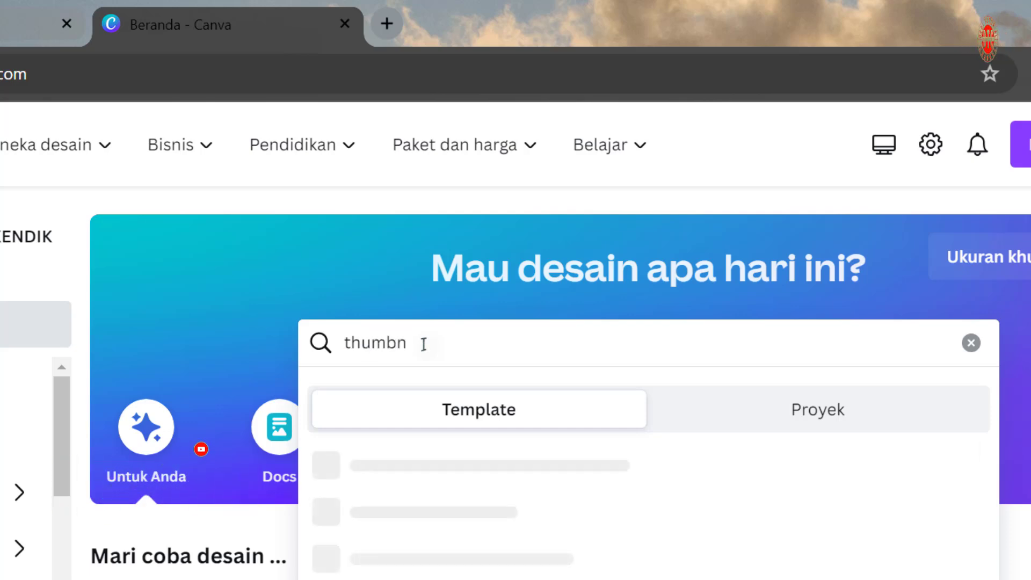
{"action": "type", "text": "ail"}
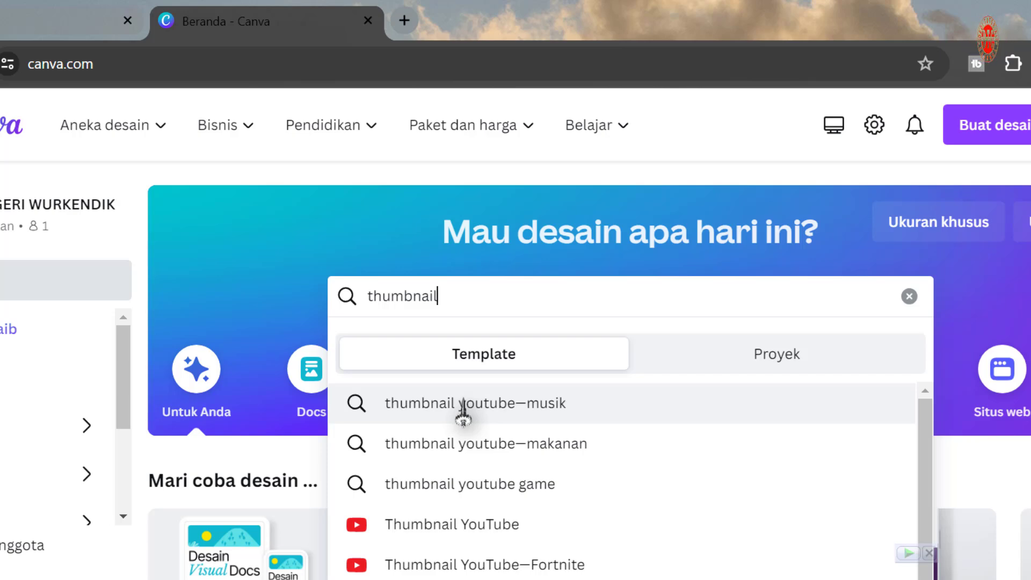
{"action": "left_click", "coordinate": [455, 525]}
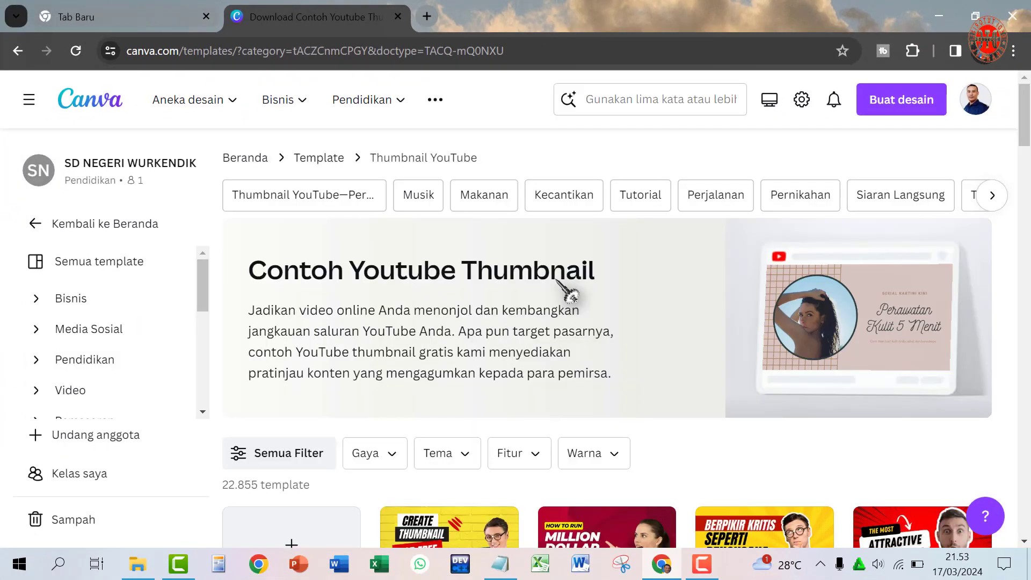
{"action": "scroll", "coordinate": [561, 287], "scroll_direction": "down", "scroll_amount": 3}
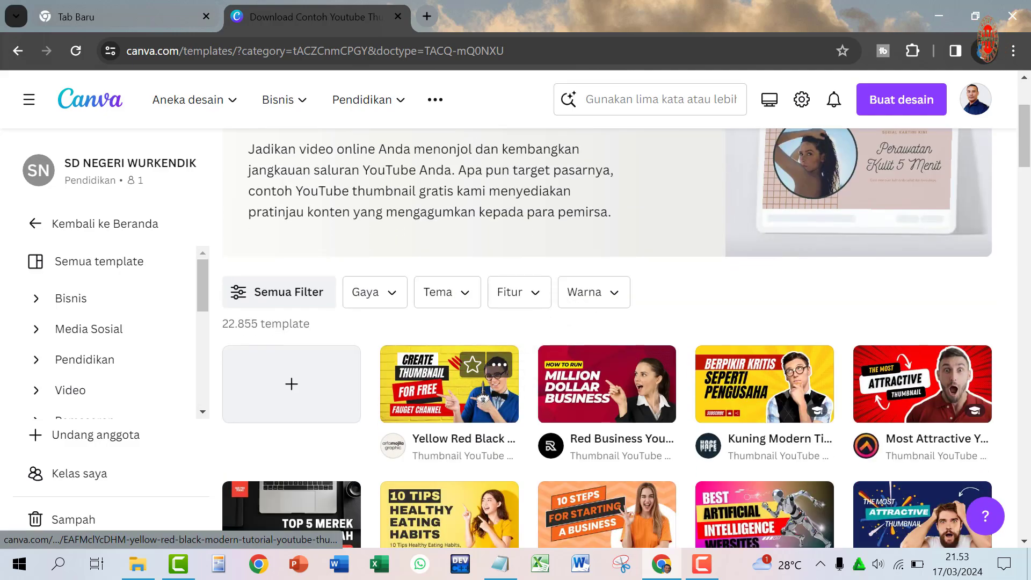
{"action": "scroll", "coordinate": [492, 388], "scroll_direction": "down", "scroll_amount": 6}
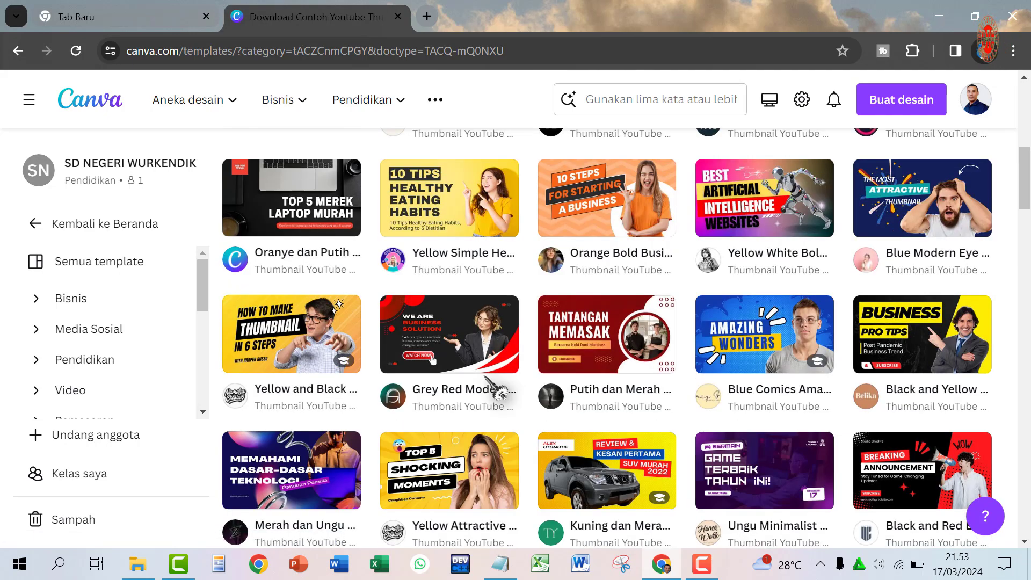
{"action": "scroll", "coordinate": [486, 377], "scroll_direction": "down", "scroll_amount": 3}
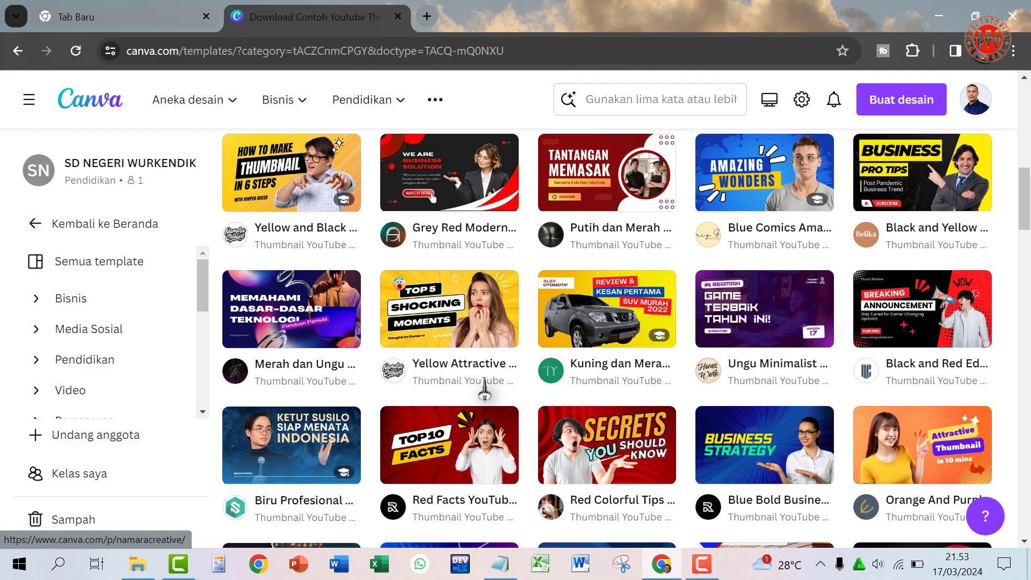
{"action": "scroll", "coordinate": [483, 384], "scroll_direction": "up", "scroll_amount": 1}
{"action": "scroll", "coordinate": [433, 271], "scroll_direction": "up", "scroll_amount": 6}
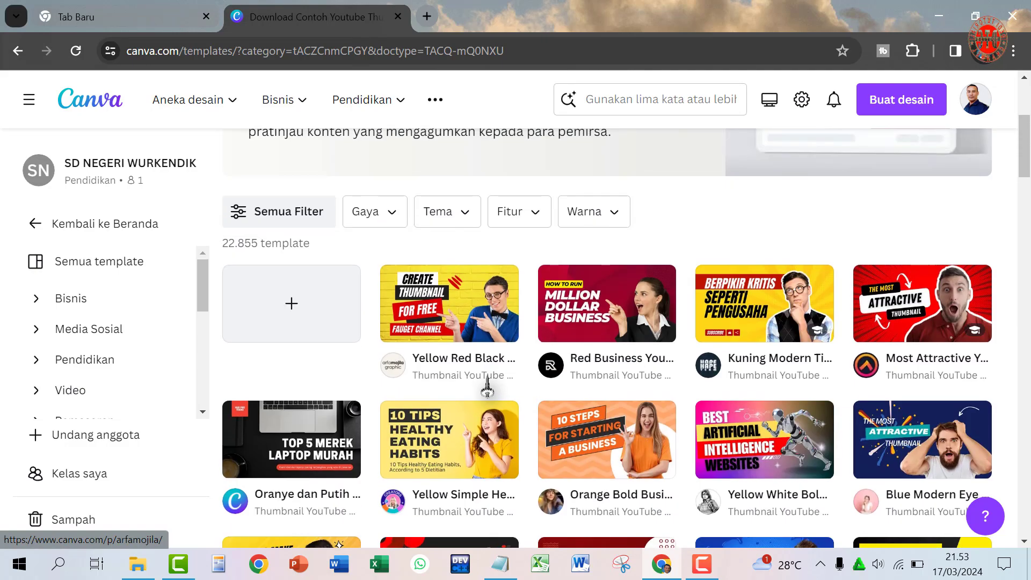
Step: Create a new blank Thumbnail YouTube design after searching the design types for "thumbnail"
{"action": "left_click", "coordinate": [899, 108]}
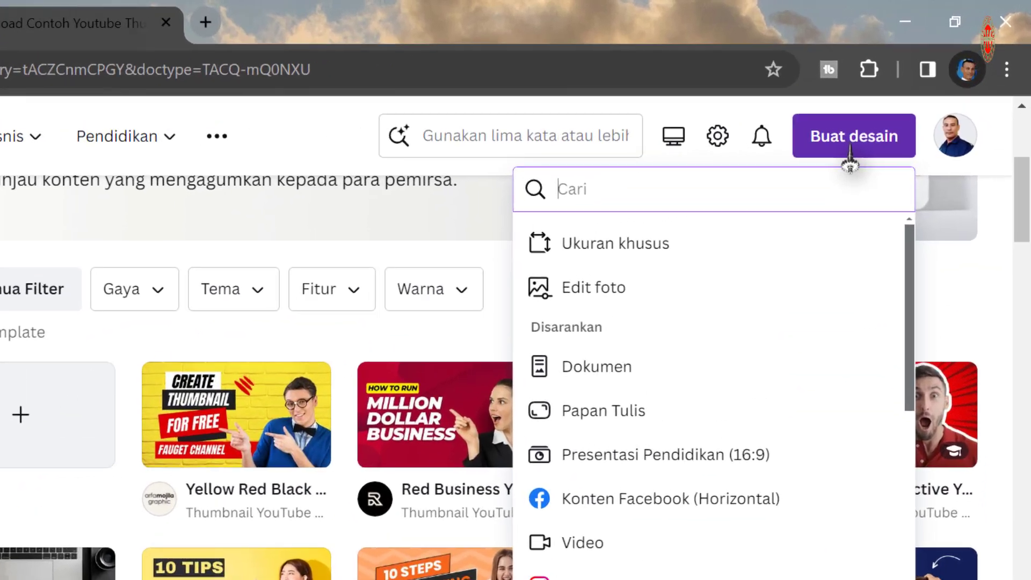
{"action": "type", "text": "t"}
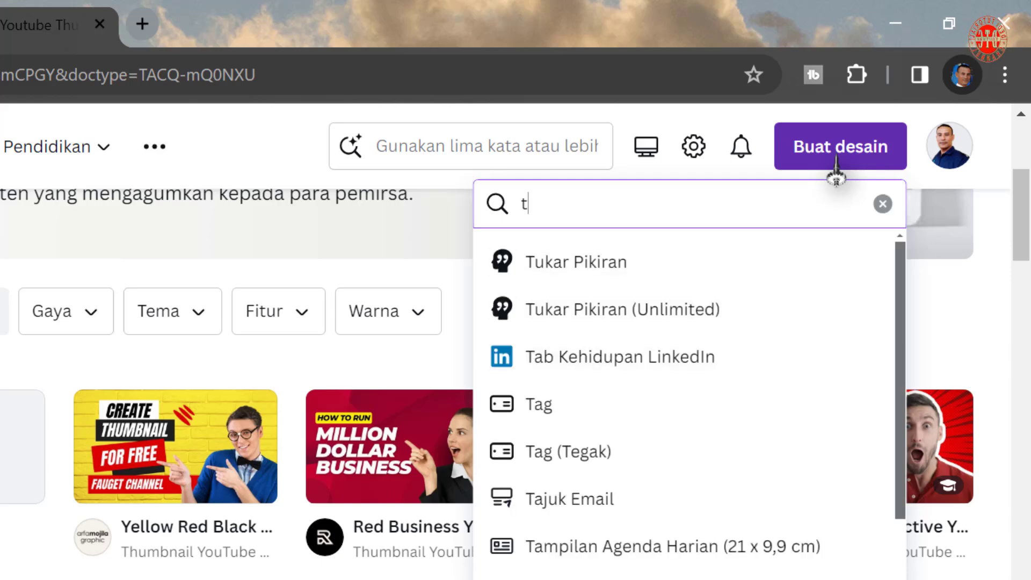
{"action": "type", "text": "humbn"}
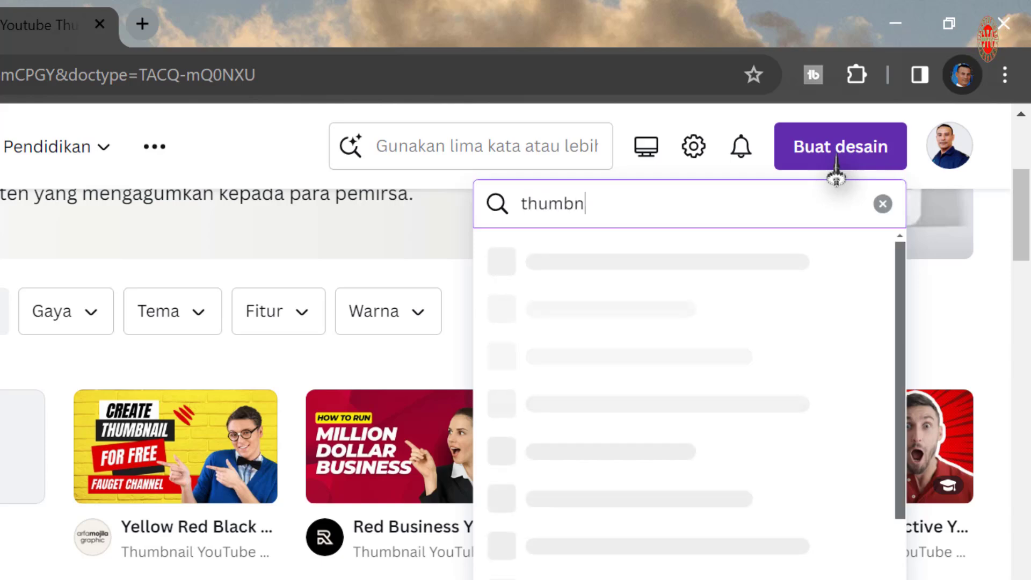
{"action": "type", "text": "ail"}
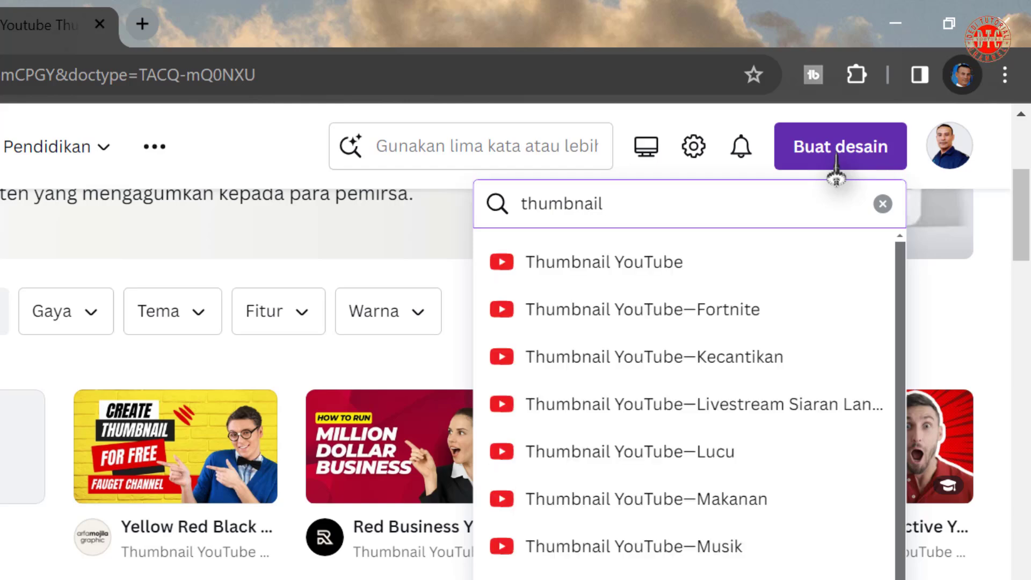
{"action": "left_click", "coordinate": [649, 279]}
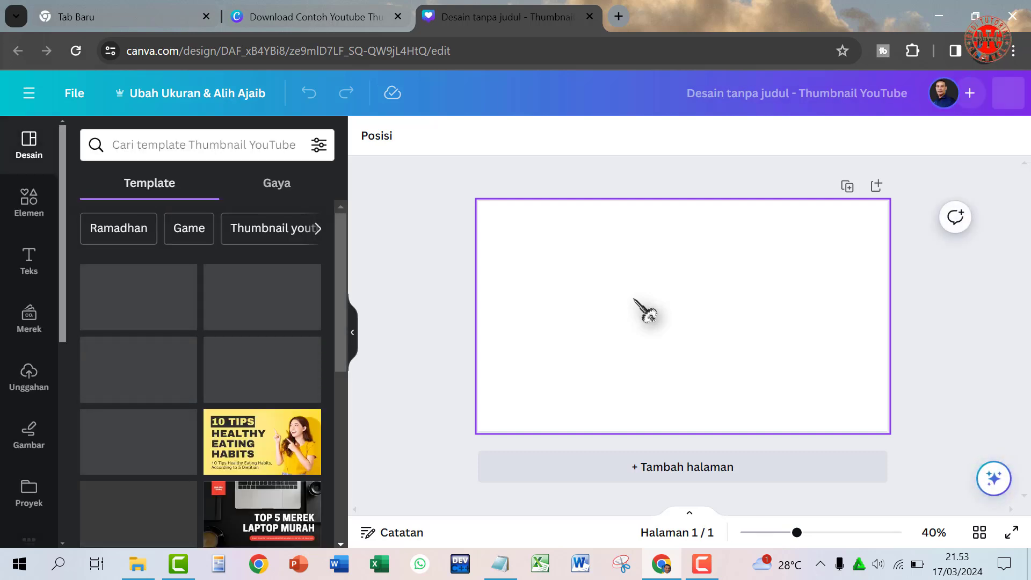
Step: Revisit the Thumbnail YouTube template gallery page and dismiss its open list of design types
{"action": "left_click", "coordinate": [349, 22]}
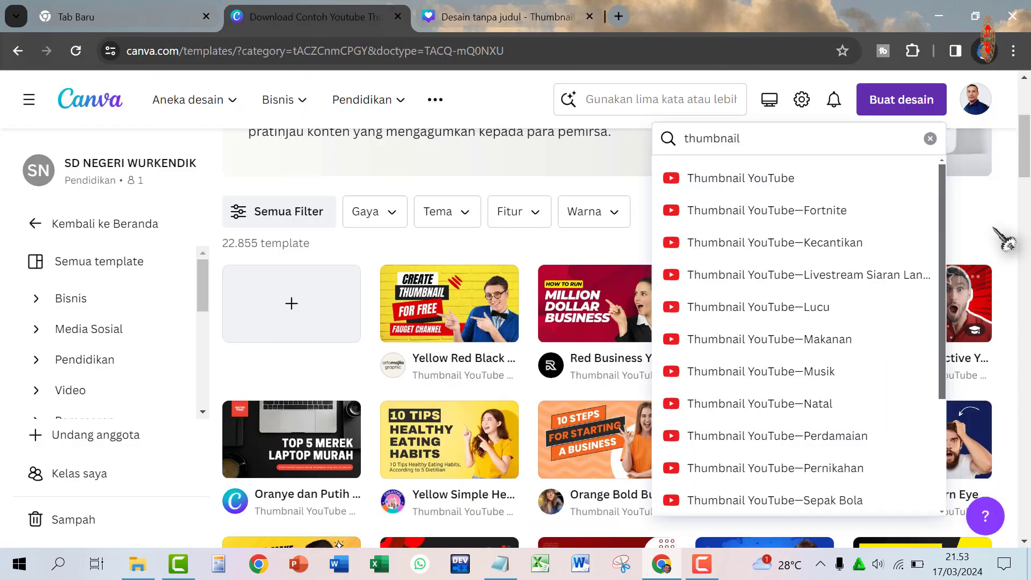
{"action": "left_click", "coordinate": [1006, 235]}
{"action": "scroll", "coordinate": [709, 381], "scroll_direction": "down", "scroll_amount": 5}
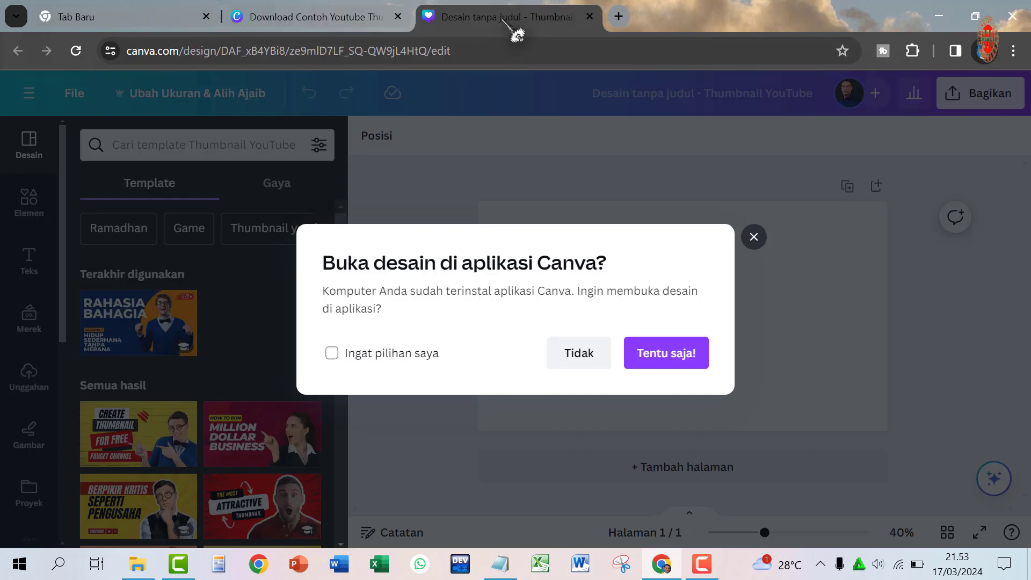
Step: Dismiss the offer to open the design in the desktop app and apply the purple "Pro Tips Marketing Business" thumbnail template
{"action": "left_click", "coordinate": [755, 239]}
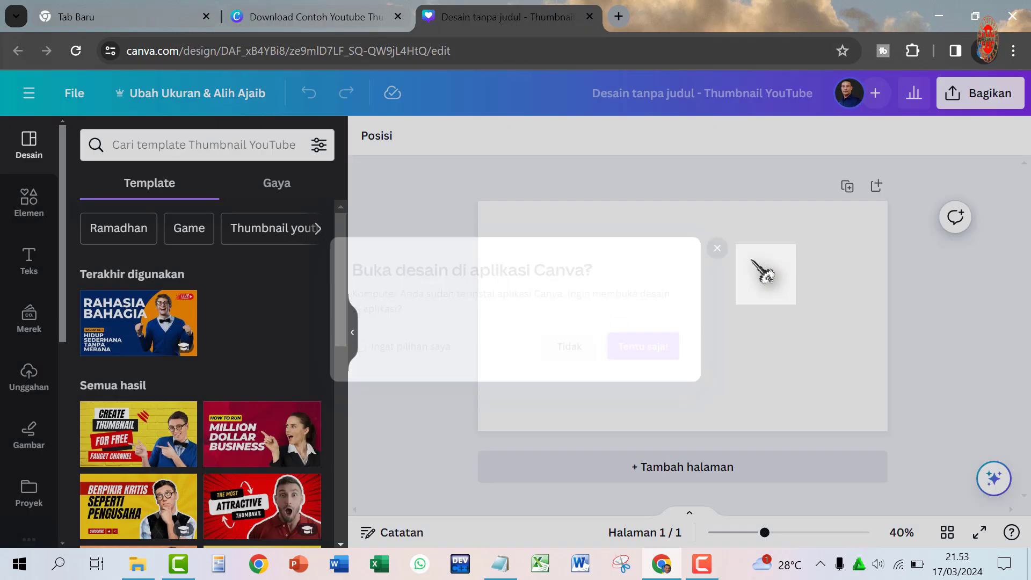
{"action": "scroll", "coordinate": [176, 424], "scroll_direction": "down", "scroll_amount": 8}
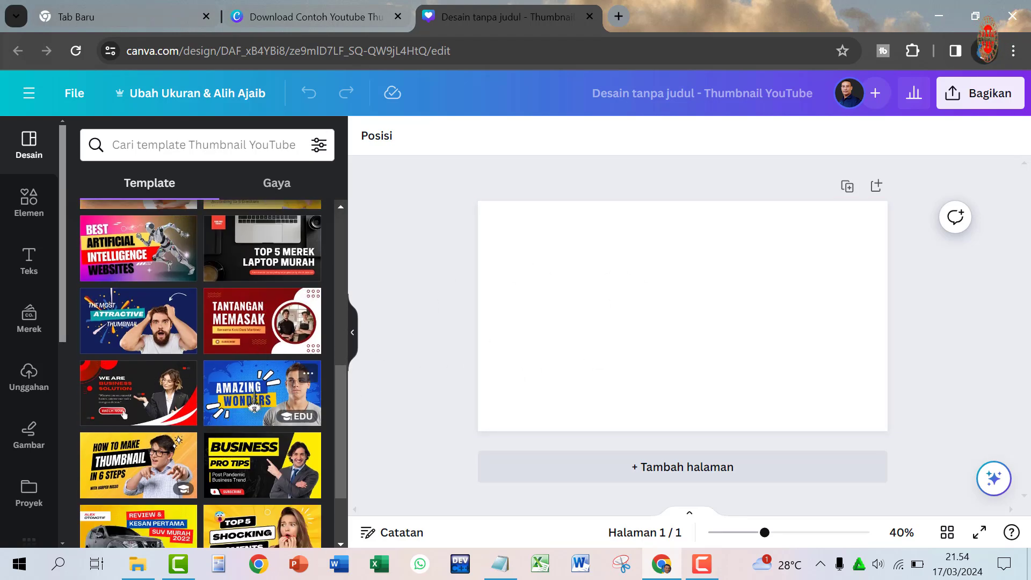
{"action": "scroll", "coordinate": [264, 403], "scroll_direction": "down", "scroll_amount": 4}
{"action": "scroll", "coordinate": [271, 411], "scroll_direction": "down", "scroll_amount": 1}
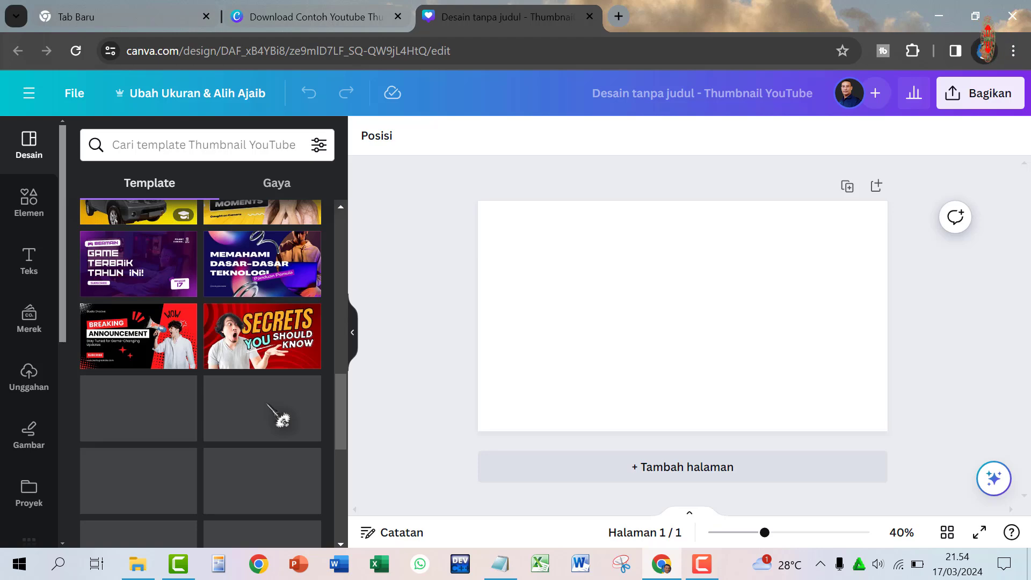
{"action": "scroll", "coordinate": [267, 423], "scroll_direction": "down", "scroll_amount": 4}
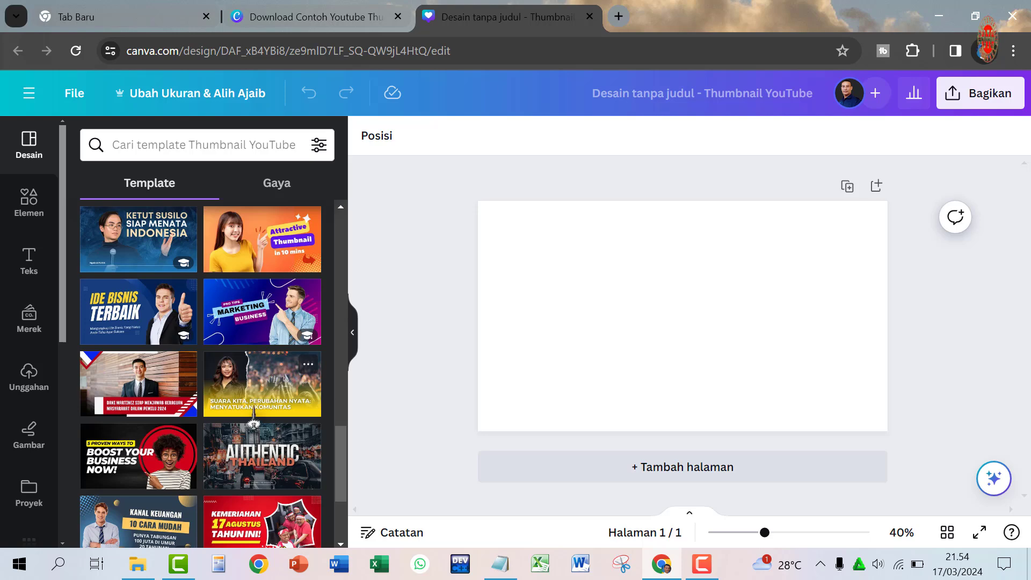
{"action": "scroll", "coordinate": [263, 454], "scroll_direction": "down", "scroll_amount": 10}
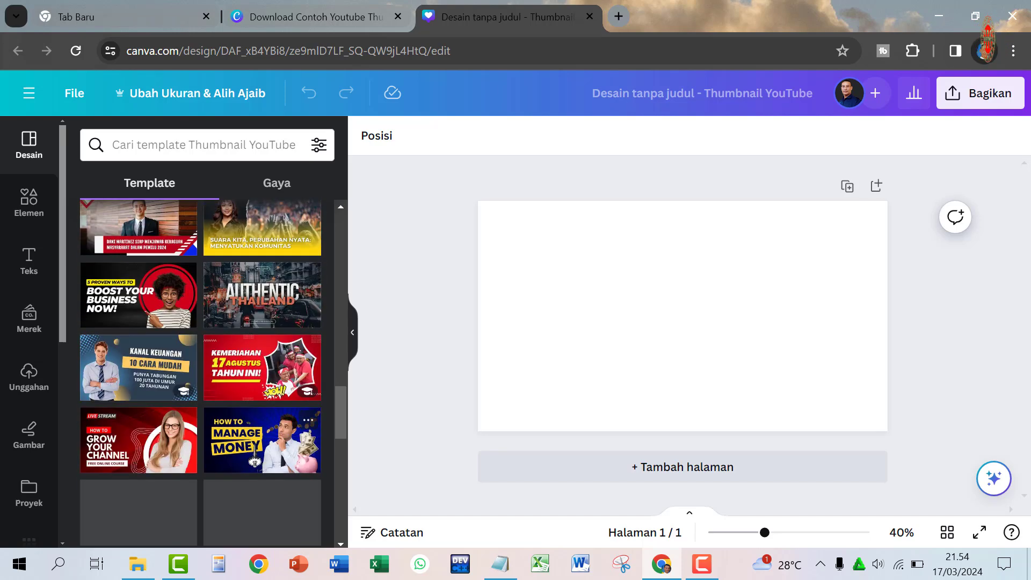
{"action": "scroll", "coordinate": [264, 454], "scroll_direction": "down", "scroll_amount": 8}
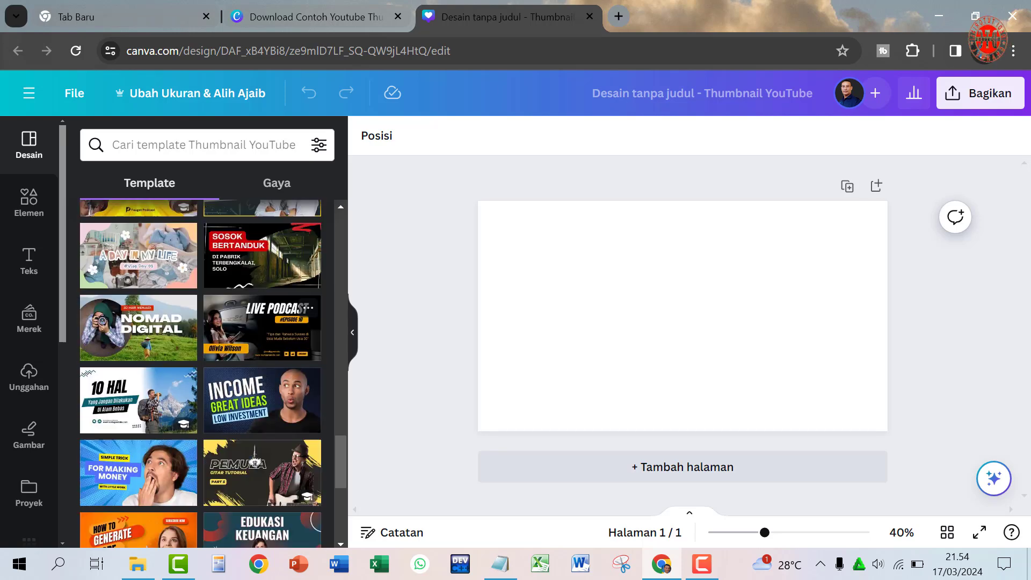
{"action": "scroll", "coordinate": [254, 459], "scroll_direction": "down", "scroll_amount": 5}
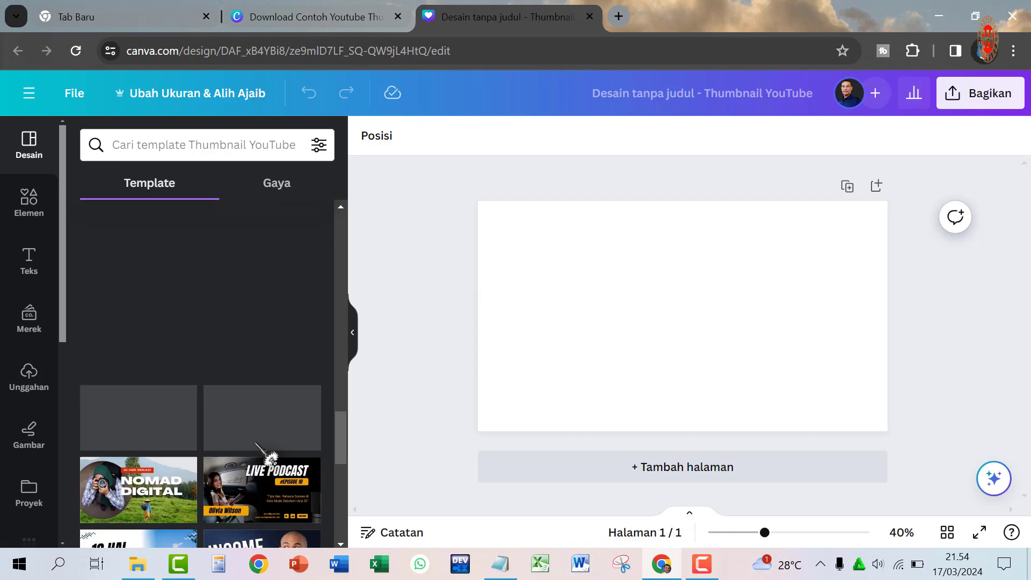
{"action": "scroll", "coordinate": [254, 461], "scroll_direction": "up", "scroll_amount": 3}
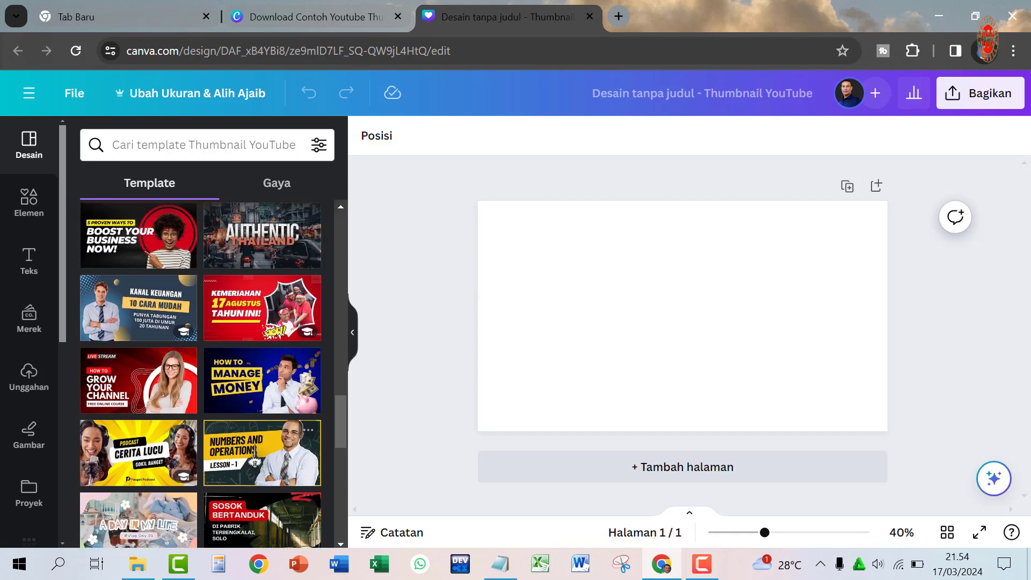
{"action": "scroll", "coordinate": [258, 461], "scroll_direction": "up", "scroll_amount": 3}
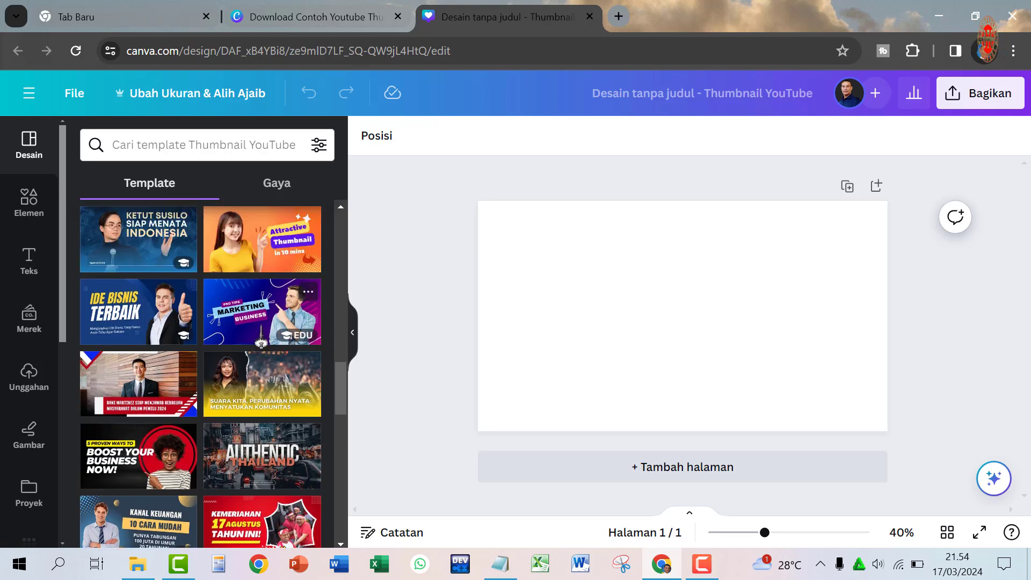
{"action": "left_click", "coordinate": [261, 340]}
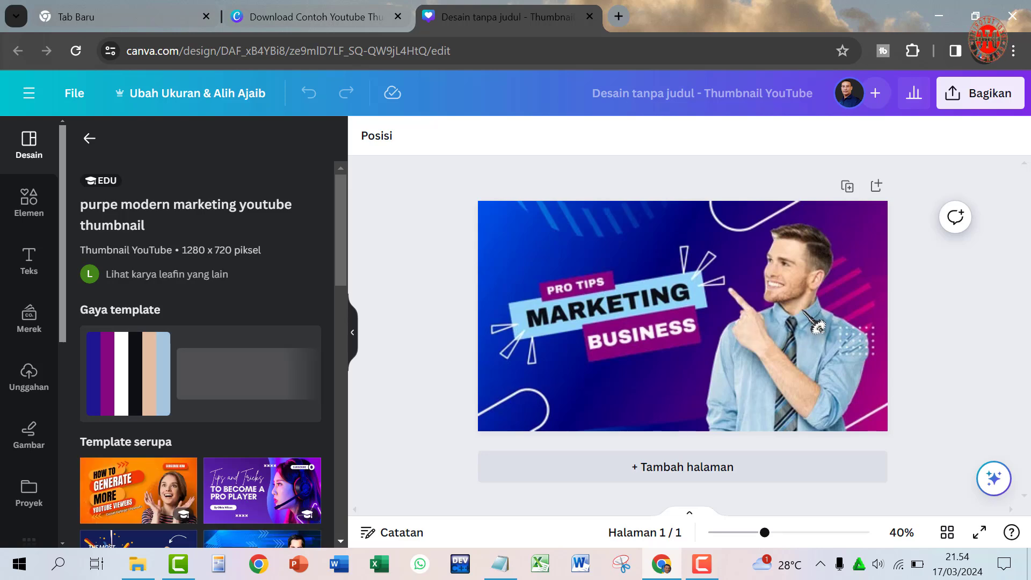
Step: Look through the similar templates suggested for the applied marketing thumbnail
{"action": "left_click", "coordinate": [816, 325]}
{"action": "scroll", "coordinate": [309, 396], "scroll_direction": "down", "scroll_amount": 5}
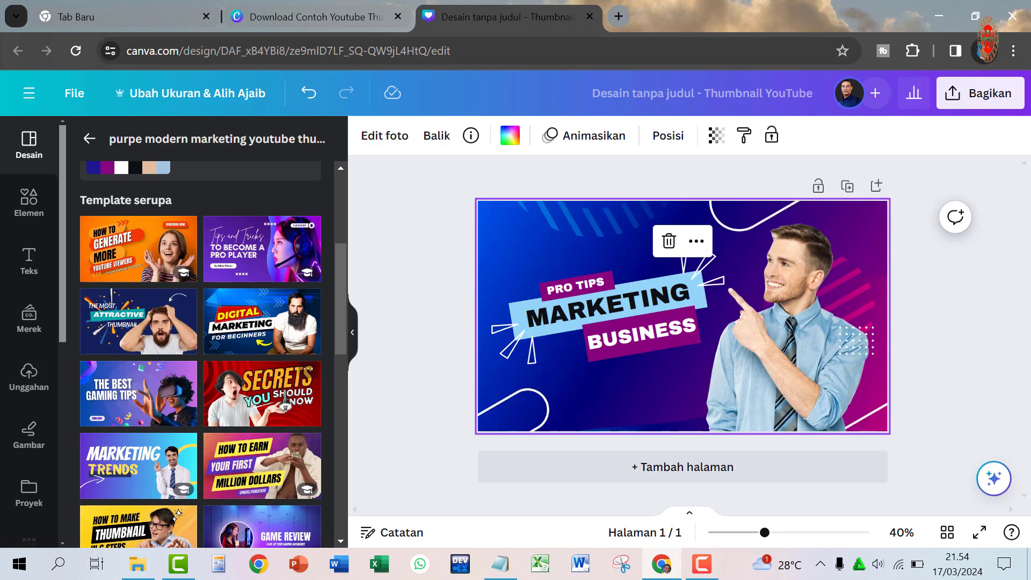
{"action": "scroll", "coordinate": [201, 355], "scroll_direction": "down", "scroll_amount": 5}
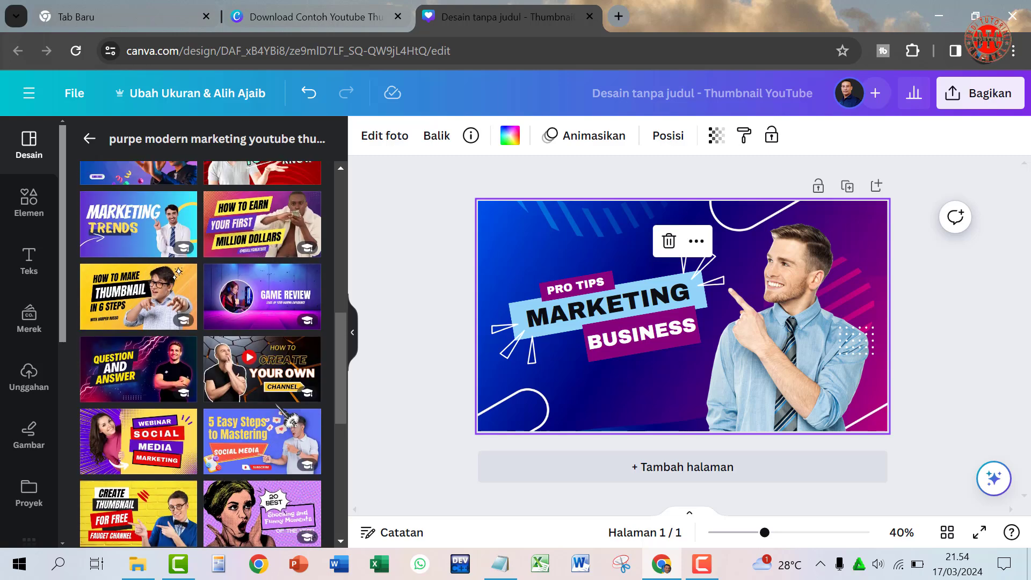
{"action": "scroll", "coordinate": [287, 418], "scroll_direction": "down", "scroll_amount": 6}
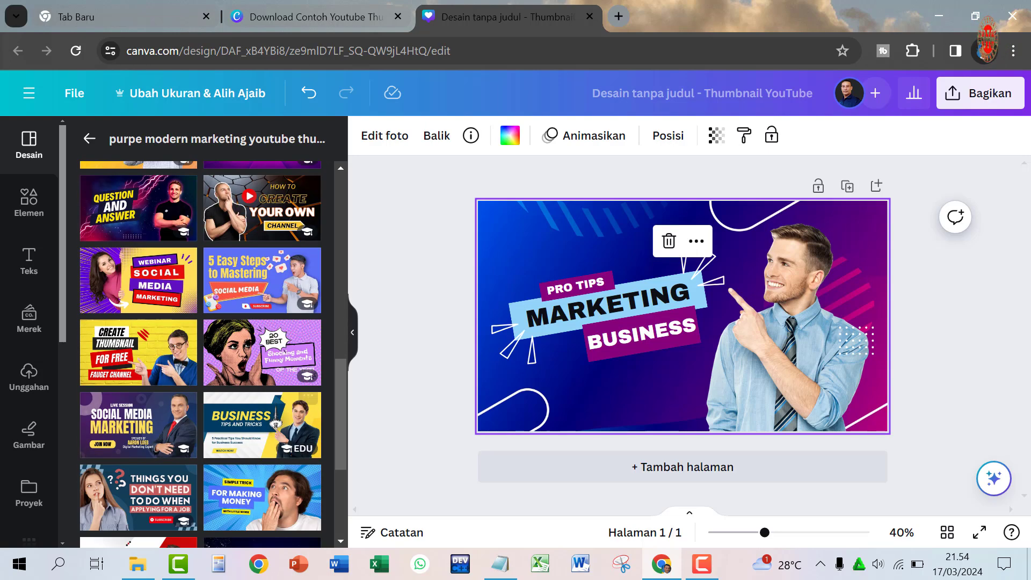
{"action": "scroll", "coordinate": [302, 505], "scroll_direction": "down", "scroll_amount": 1}
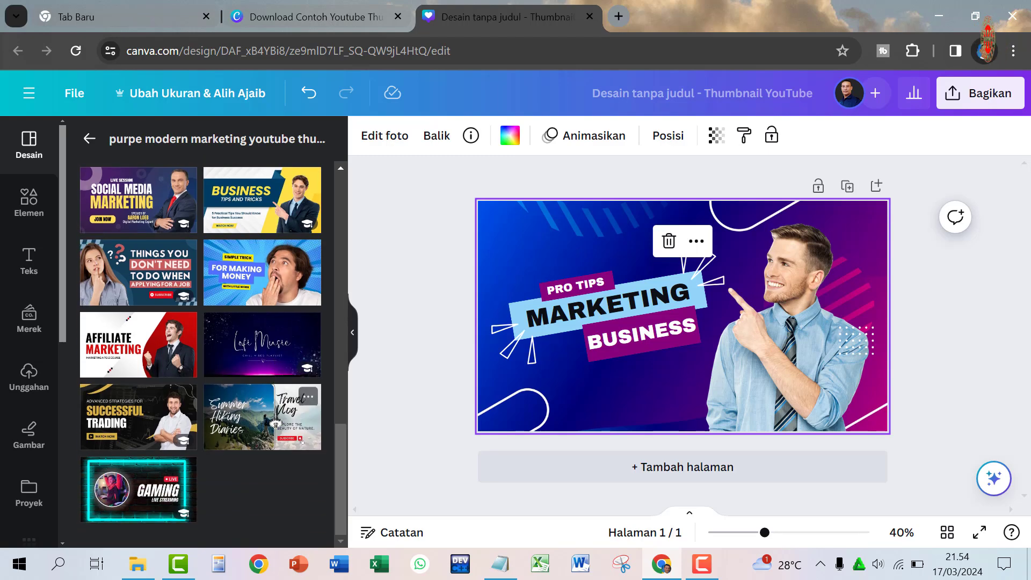
{"action": "scroll", "coordinate": [276, 424], "scroll_direction": "up", "scroll_amount": 7}
{"action": "scroll", "coordinate": [276, 424], "scroll_direction": "up", "scroll_amount": 3}
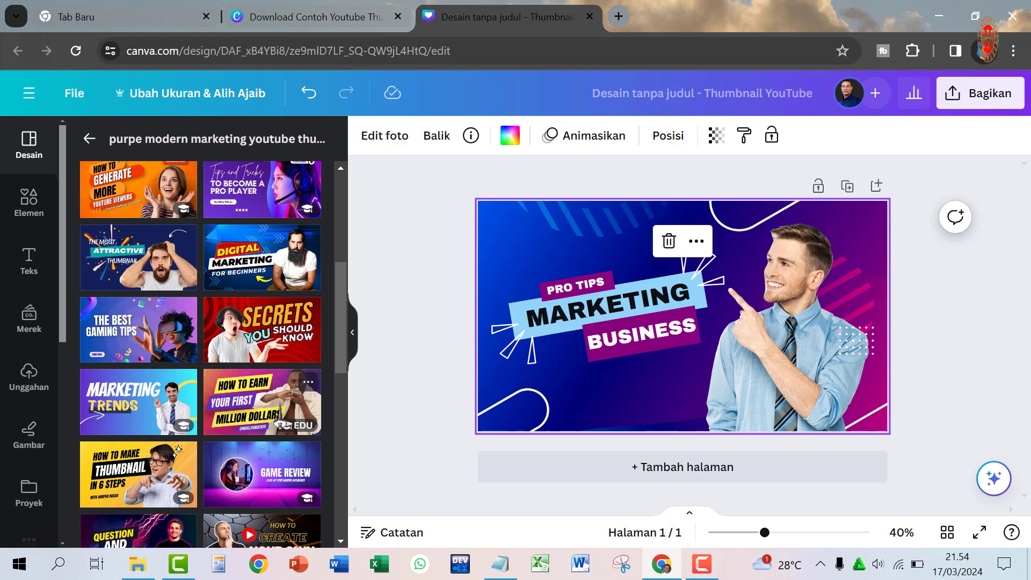
Step: Delete the photo of the pointing man from the thumbnail
{"action": "left_click", "coordinate": [793, 333]}
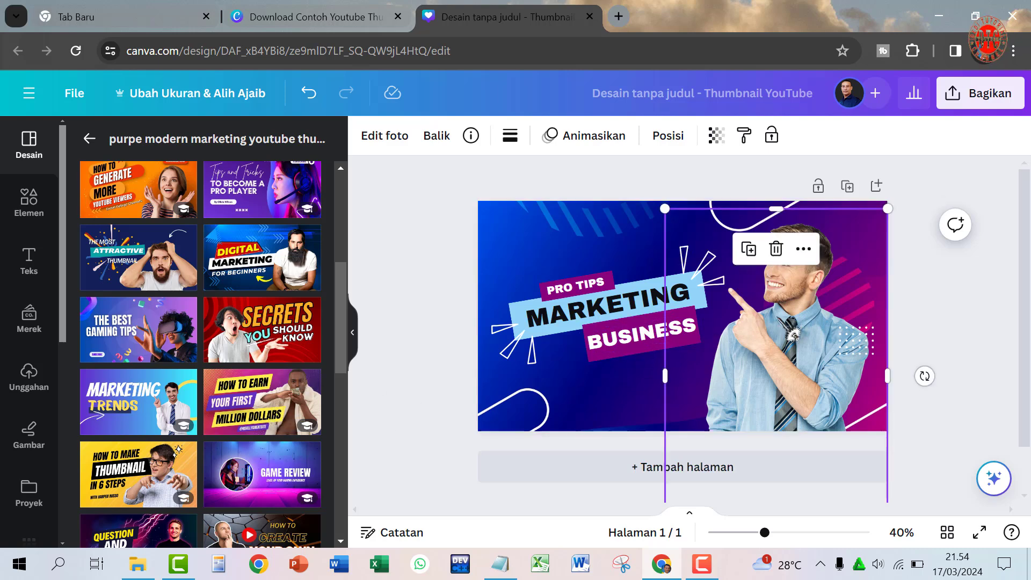
{"action": "left_click", "coordinate": [775, 251]}
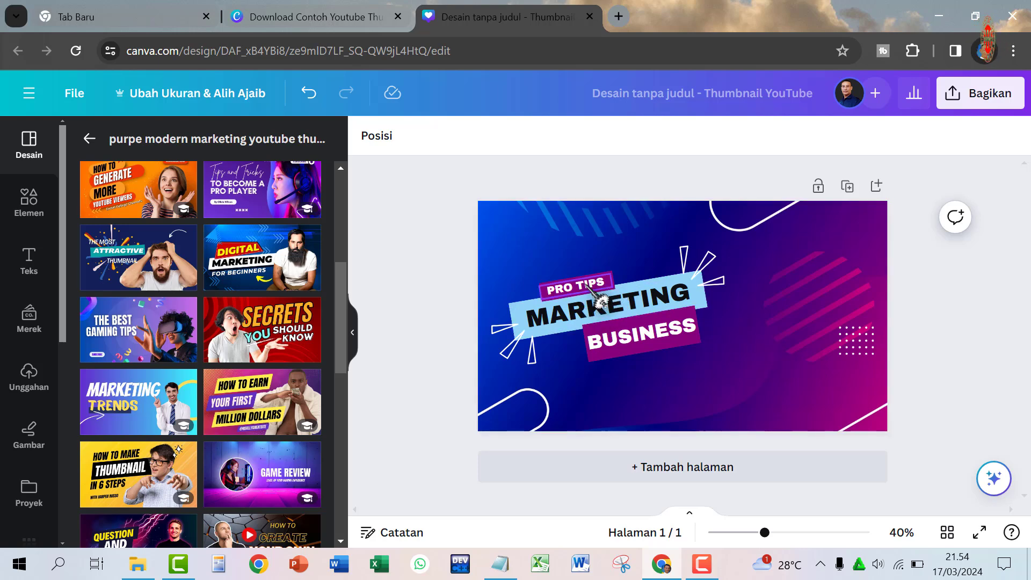
Step: Delete the "PRO TIPS" text and the purple shape behind it from the thumbnail
{"action": "left_click", "coordinate": [588, 285]}
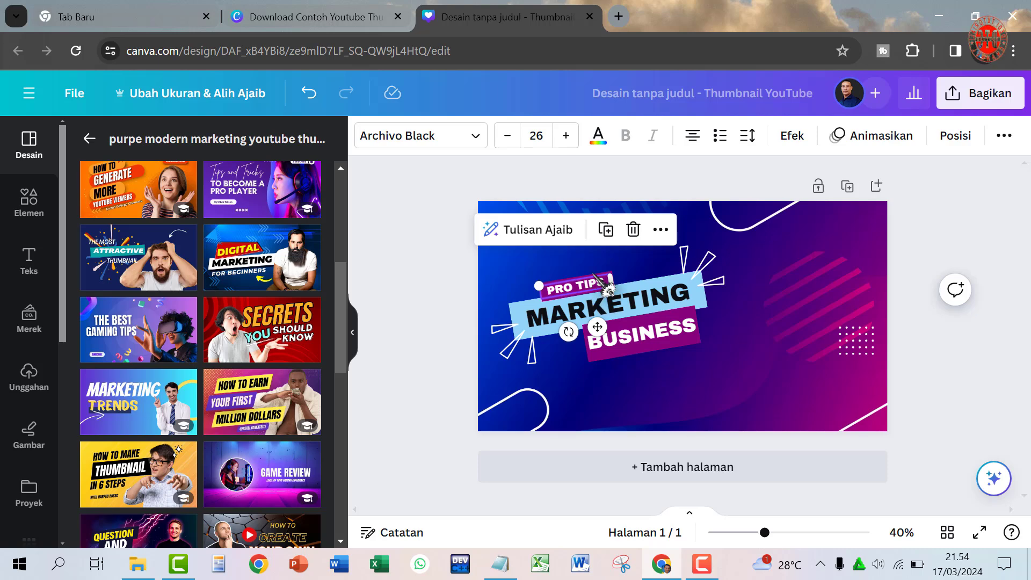
{"action": "left_click", "coordinate": [634, 231]}
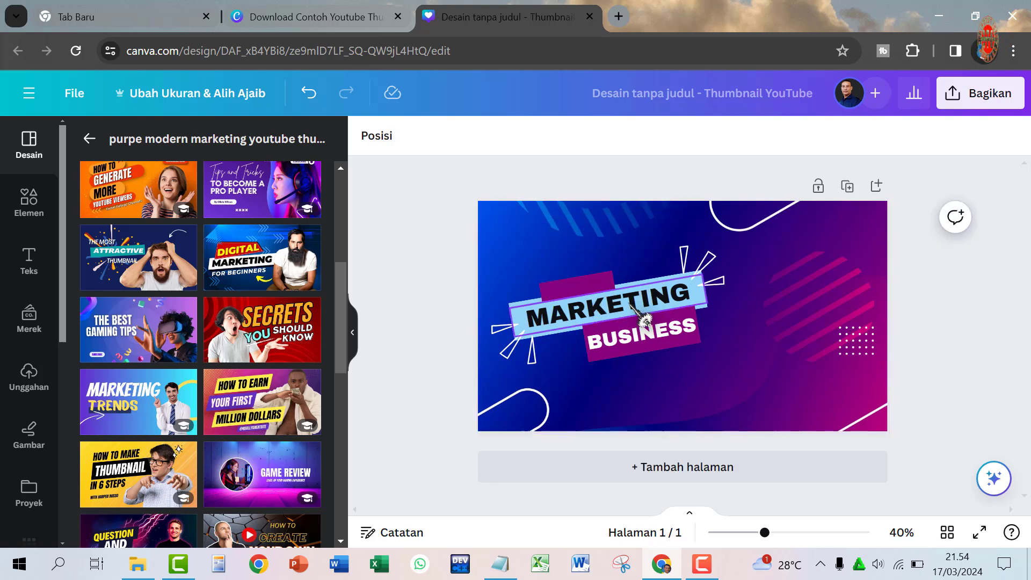
{"action": "left_click", "coordinate": [592, 285]}
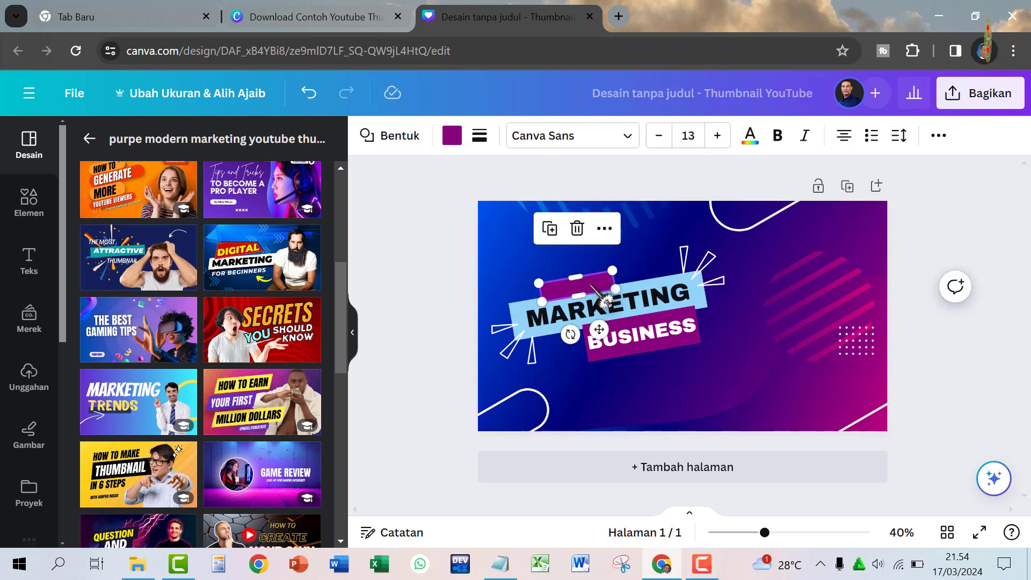
{"action": "left_click", "coordinate": [577, 228]}
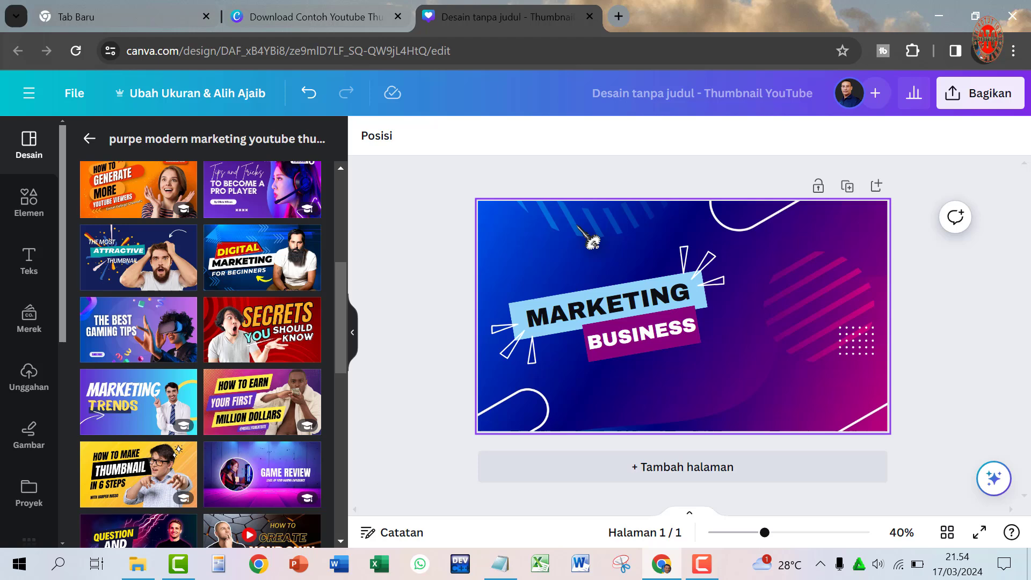
Step: Move the "MARKETING" and "BUSINESS" texts together with their coloured background shapes up to the thumbnail's upper left area
{"action": "left_click", "coordinate": [623, 304]}
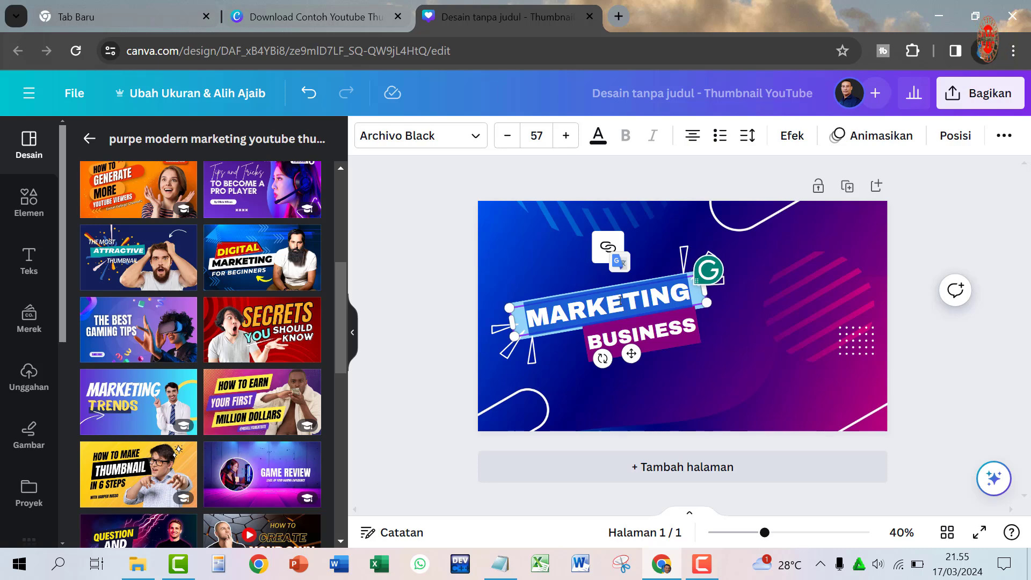
{"action": "left_click", "coordinate": [680, 378]}
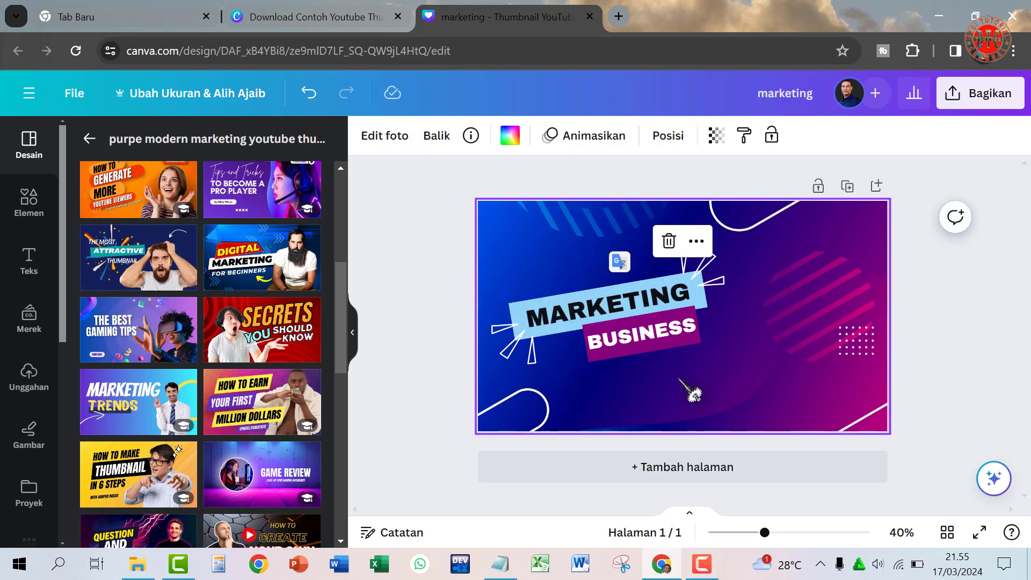
{"action": "left_click", "coordinate": [658, 273]}
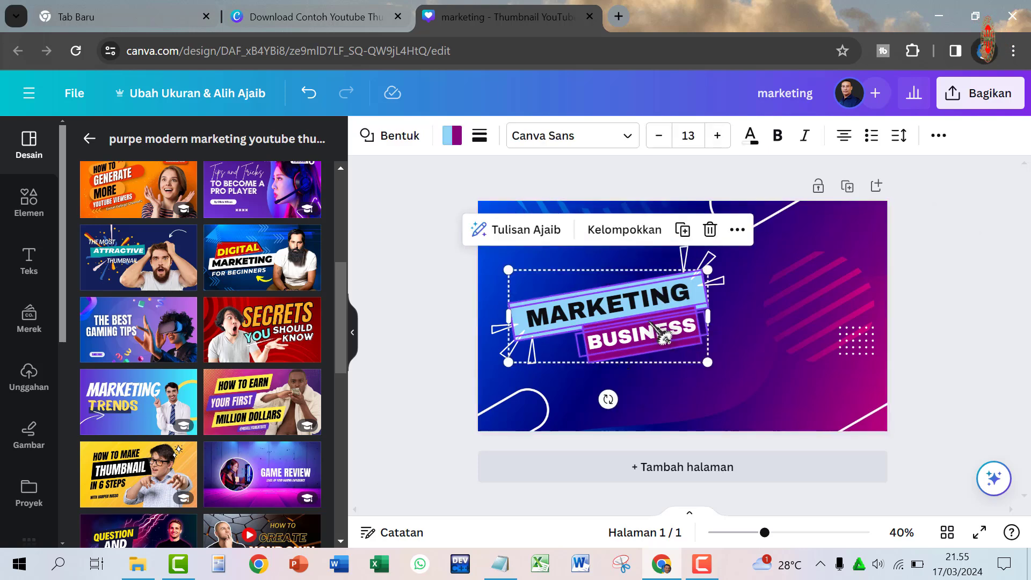
{"action": "left_click_drag", "start_coordinate": [660, 333], "coordinate": [643, 265]}
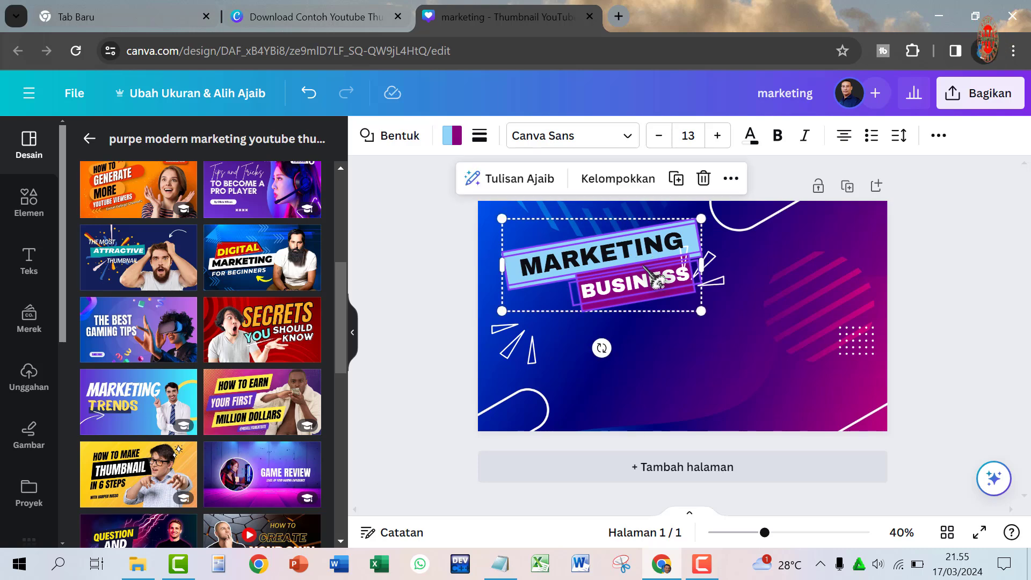
{"action": "left_click", "coordinate": [750, 361]}
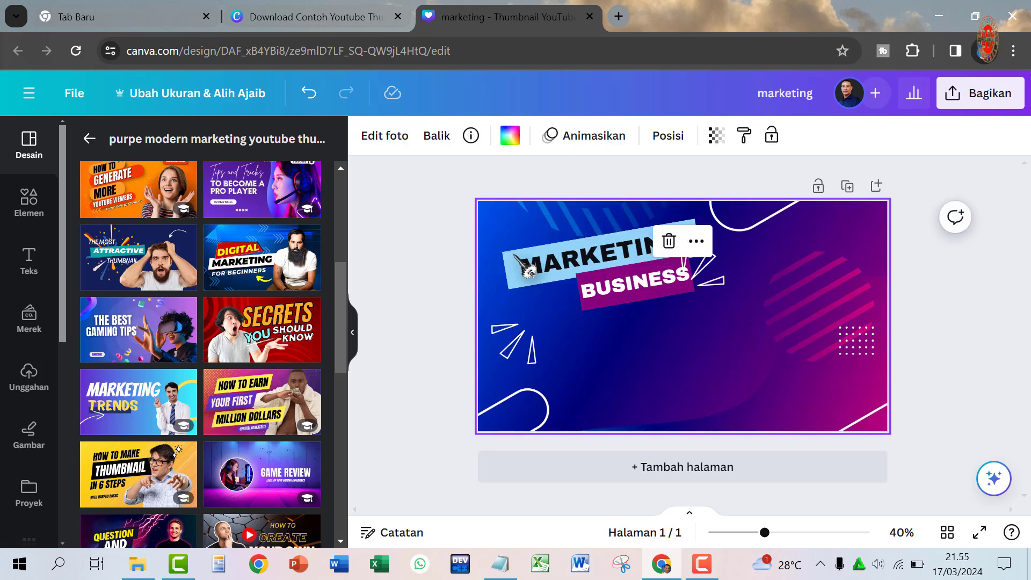
Step: Replace the "MARKETING" headline text with "BIKIN THUMBNAIL"
{"action": "left_click", "coordinate": [571, 264]}
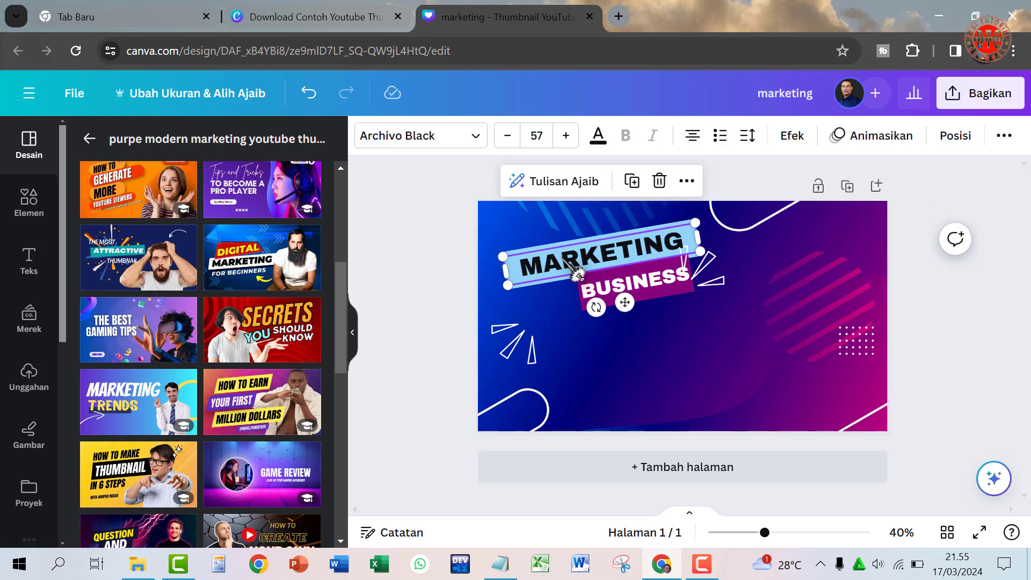
{"action": "double_click", "coordinate": [563, 257]}
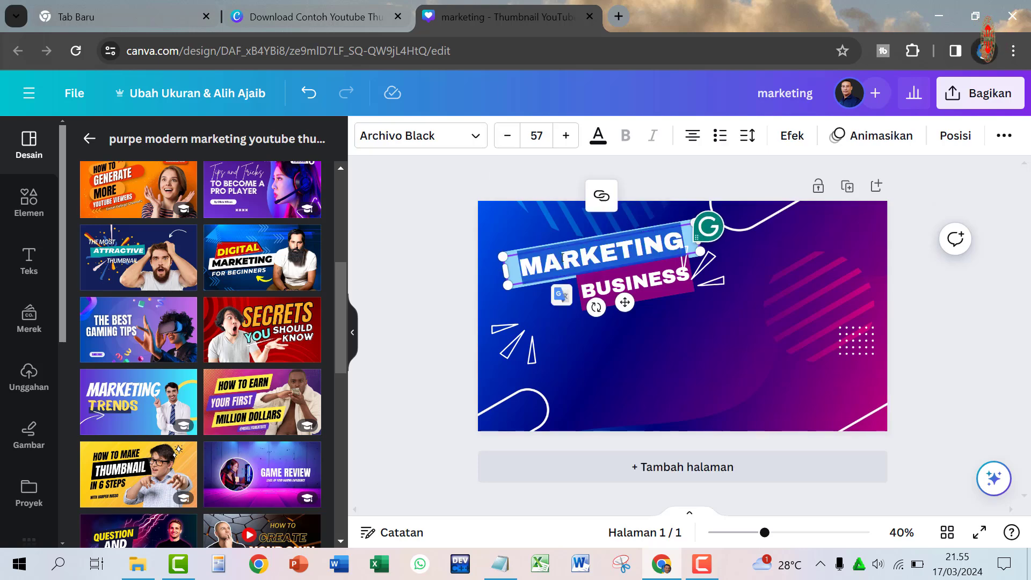
{"action": "type", "text": "BIK"}
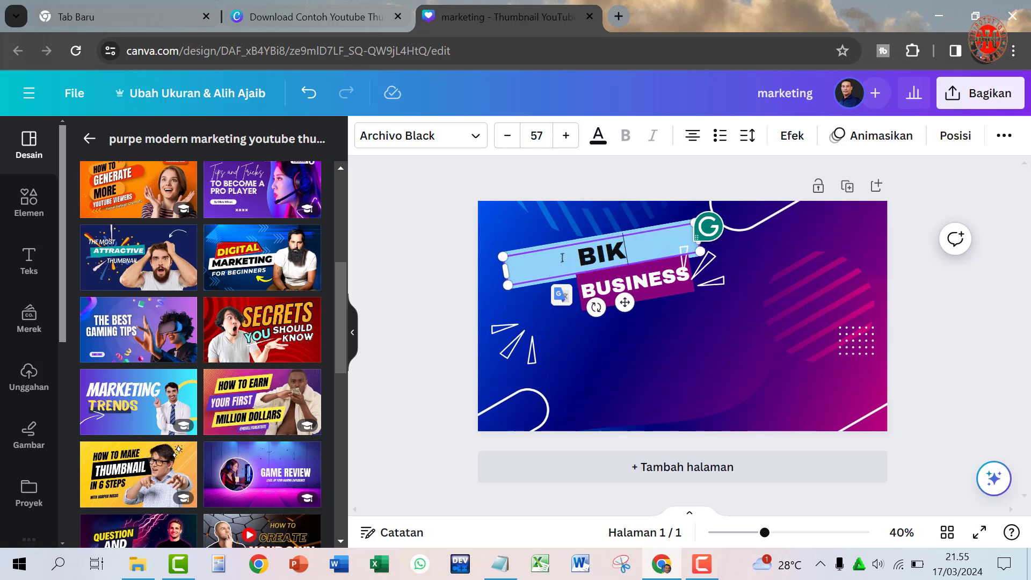
{"action": "type", "text": "IN"}
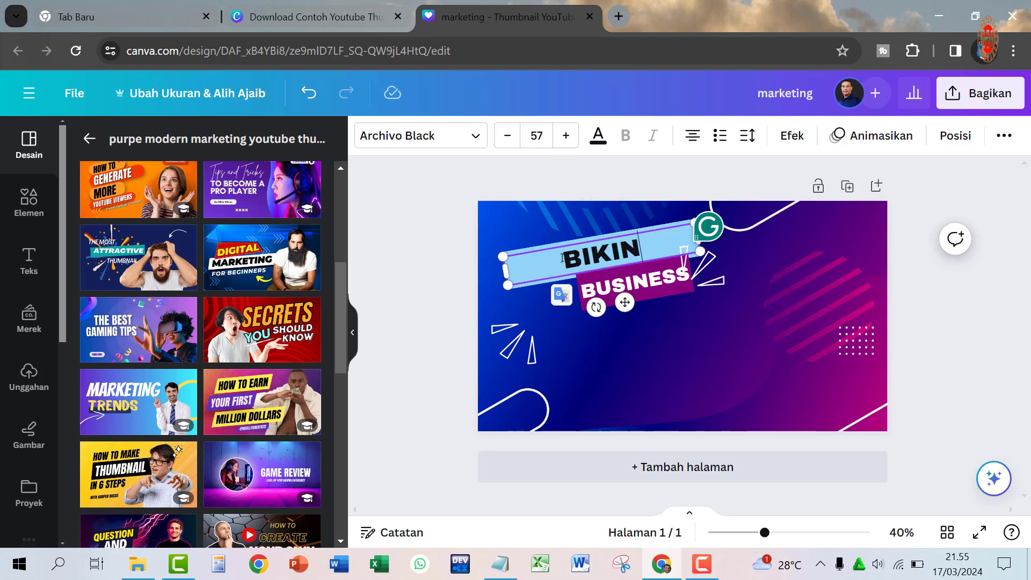
{"action": "type", "text": " T"}
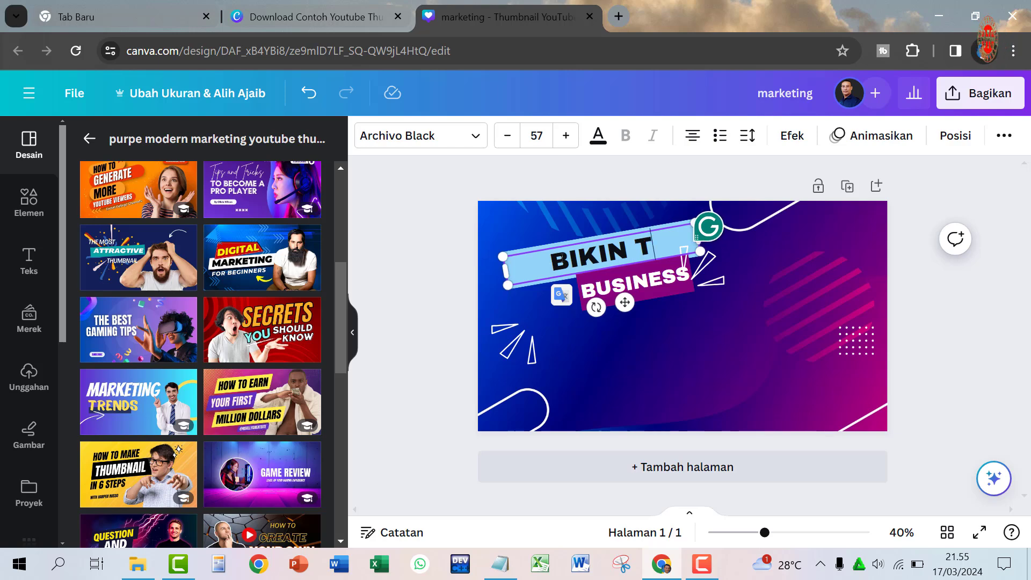
{"action": "left_click", "coordinate": [701, 569]}
{"action": "left_click", "coordinate": [971, 500]}
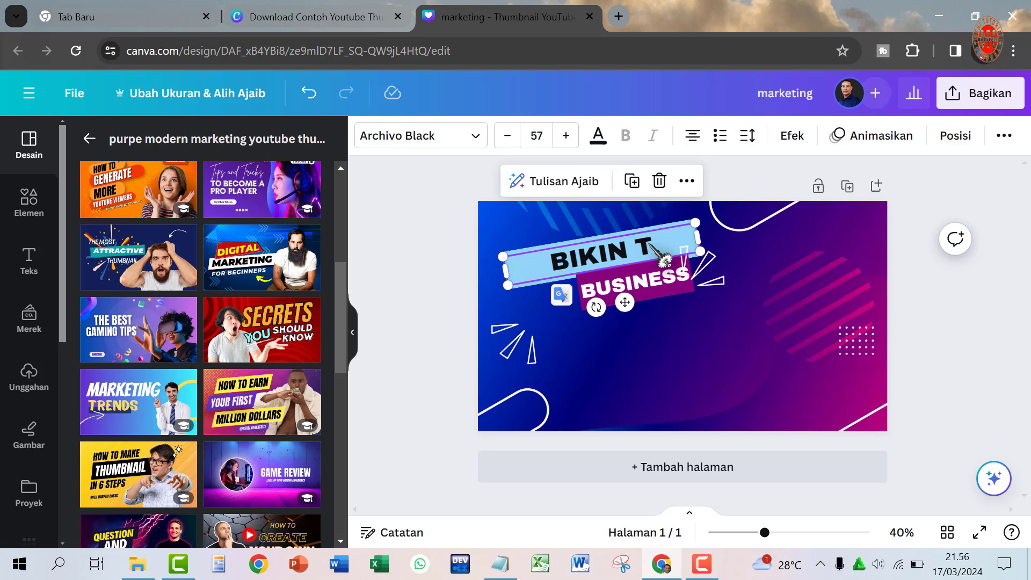
{"action": "left_click", "coordinate": [652, 245]}
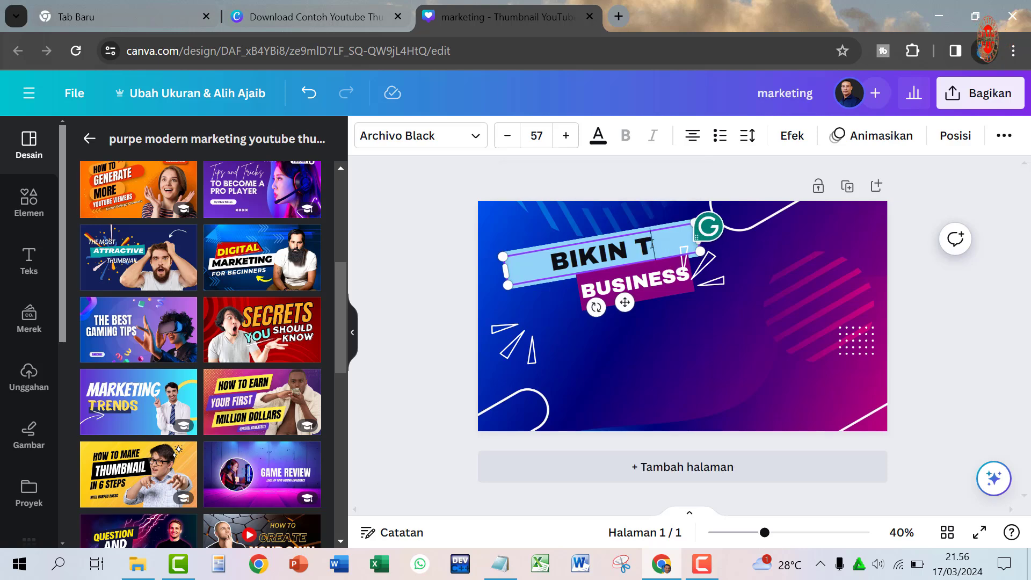
{"action": "type", "text": "HUM"}
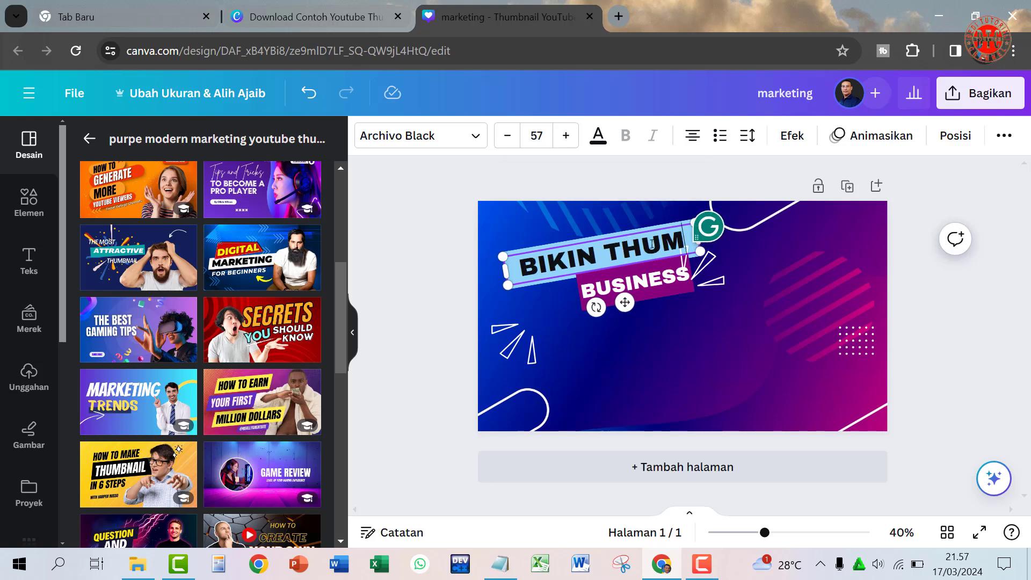
{"action": "type", "text": "BNAIL"}
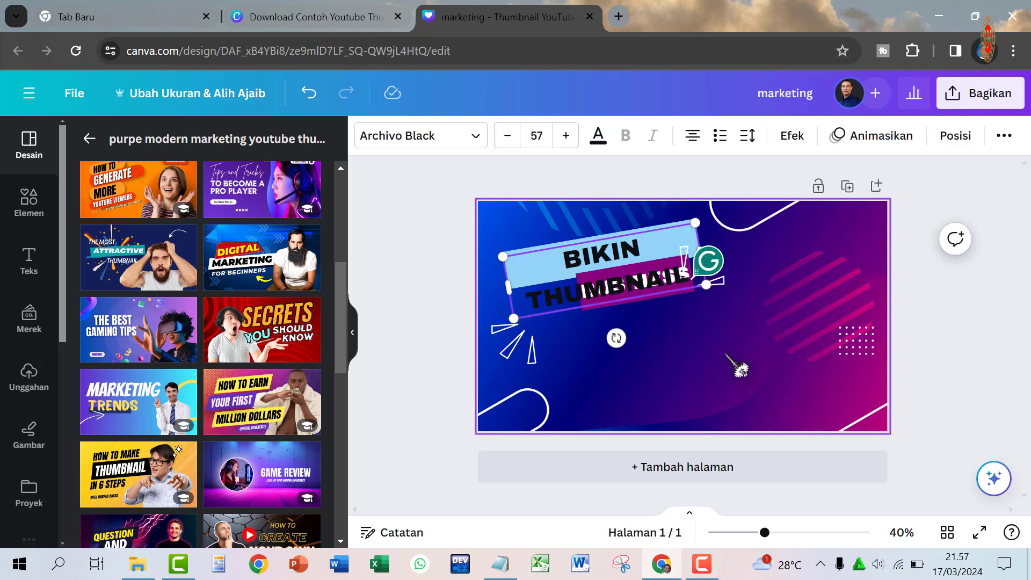
{"action": "left_click", "coordinate": [741, 363]}
Step: Widen the "BIKIN THUMBNAIL" text box so it fits on one line and reduce its font size to 50
{"action": "left_click", "coordinate": [639, 242]}
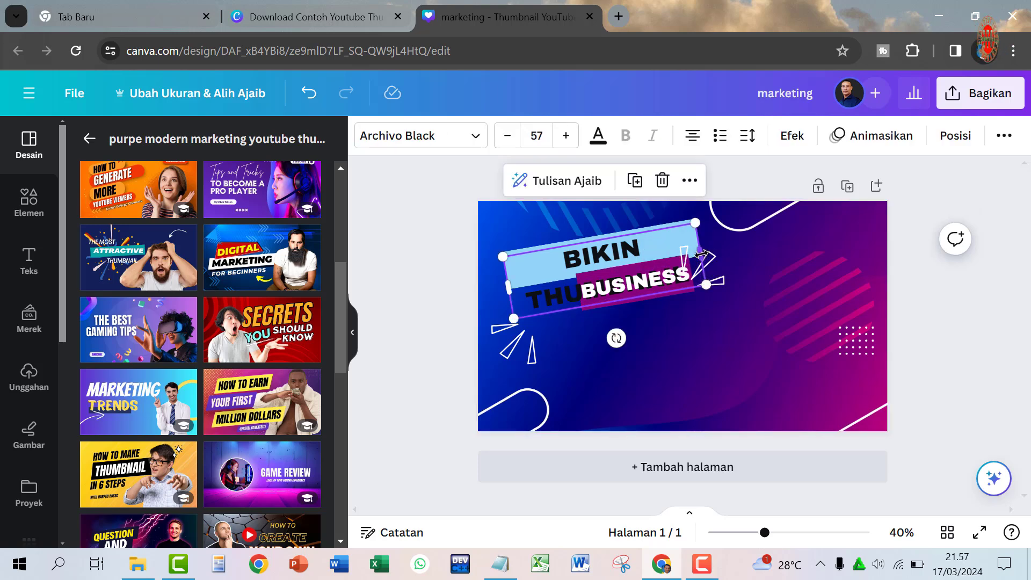
{"action": "left_click_drag", "start_coordinate": [702, 254], "coordinate": [754, 235]}
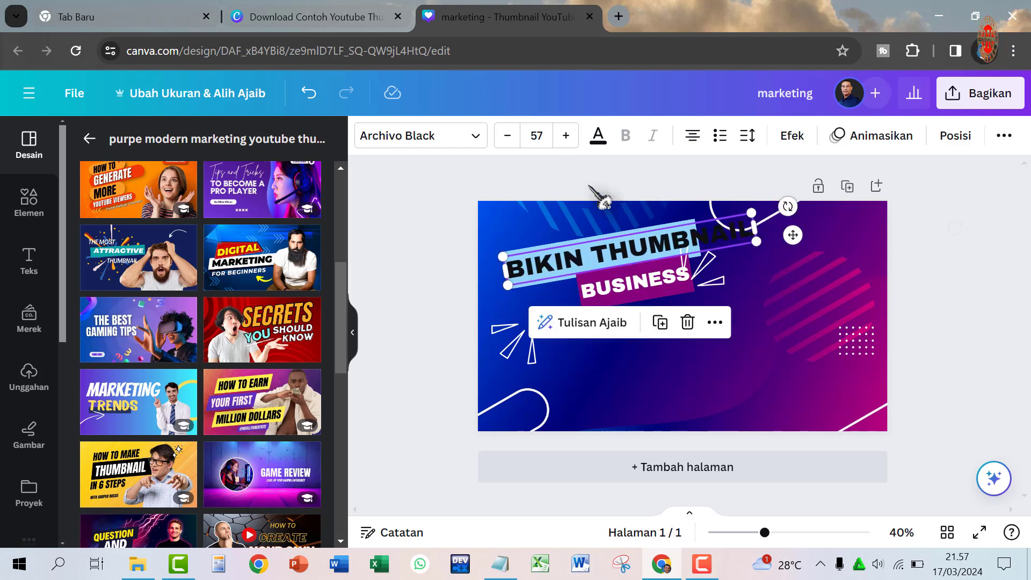
{"action": "left_click", "coordinate": [505, 138]}
{"action": "left_click", "coordinate": [505, 139]}
{"action": "left_click", "coordinate": [503, 139]}
{"action": "left_click", "coordinate": [503, 139]}
{"action": "left_click", "coordinate": [502, 139]}
{"action": "left_click", "coordinate": [503, 138]}
{"action": "left_click", "coordinate": [503, 139]}
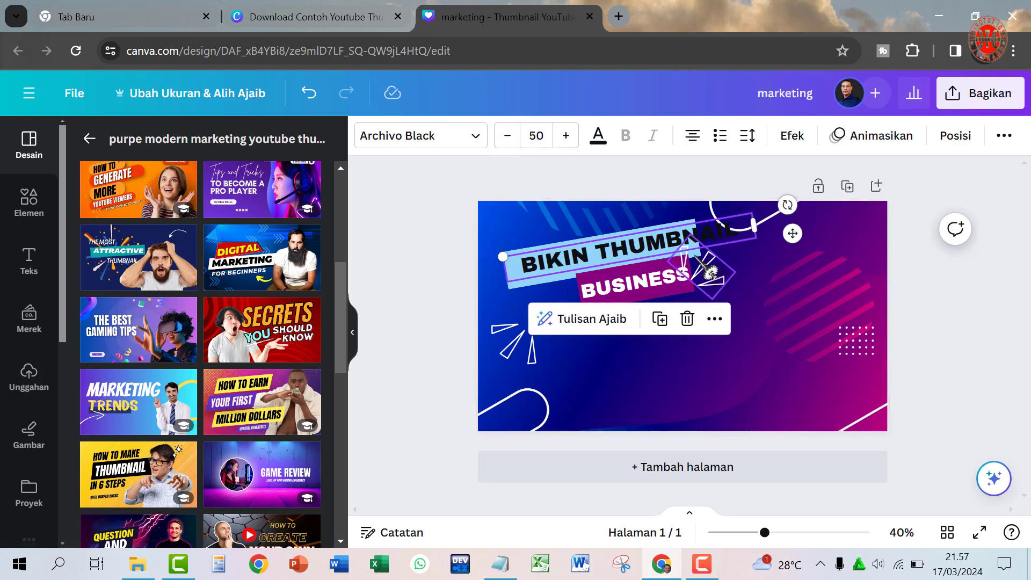
Step: Delete the light blue shape behind "BIKIN THUMBNAIL" and the purple shape behind "BUSINESS"
{"action": "left_click", "coordinate": [696, 256]}
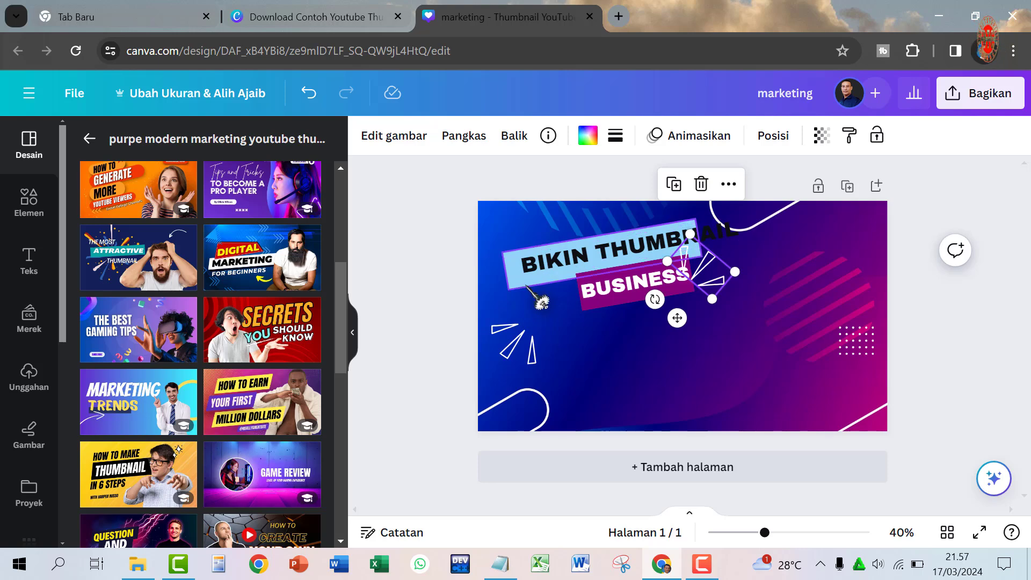
{"action": "left_click", "coordinate": [528, 287]}
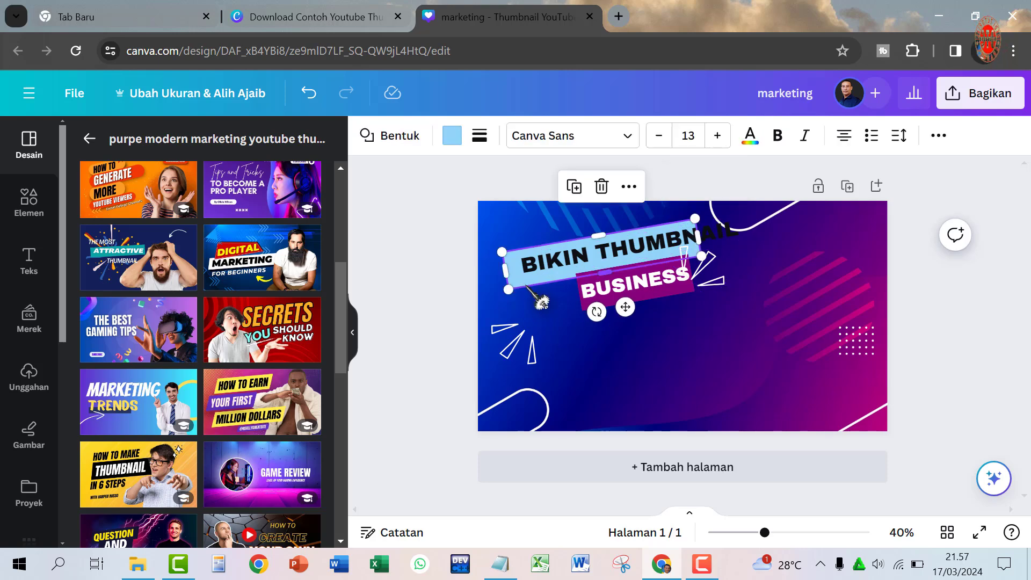
{"action": "left_click", "coordinate": [602, 184]}
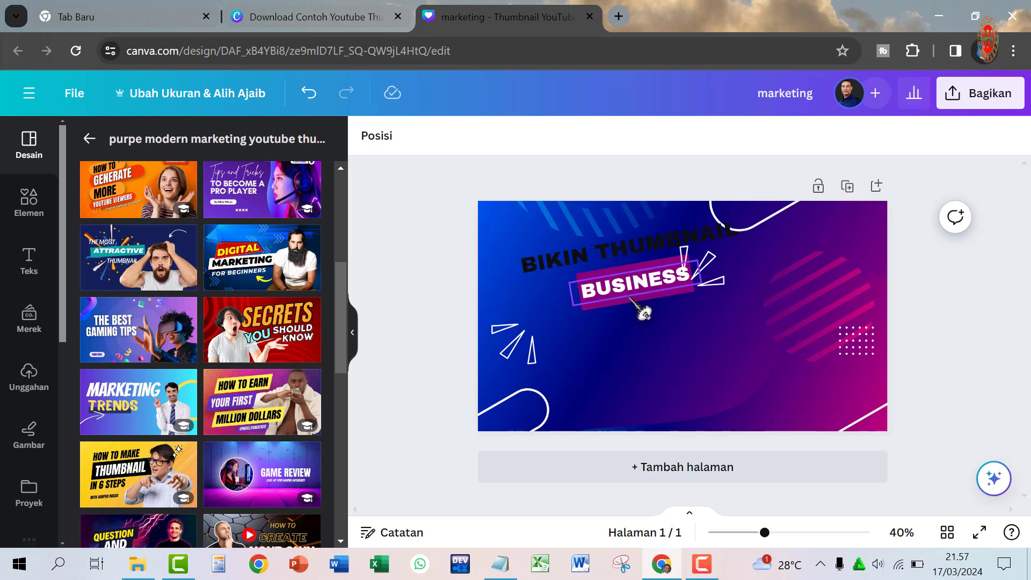
{"action": "left_click", "coordinate": [632, 304]}
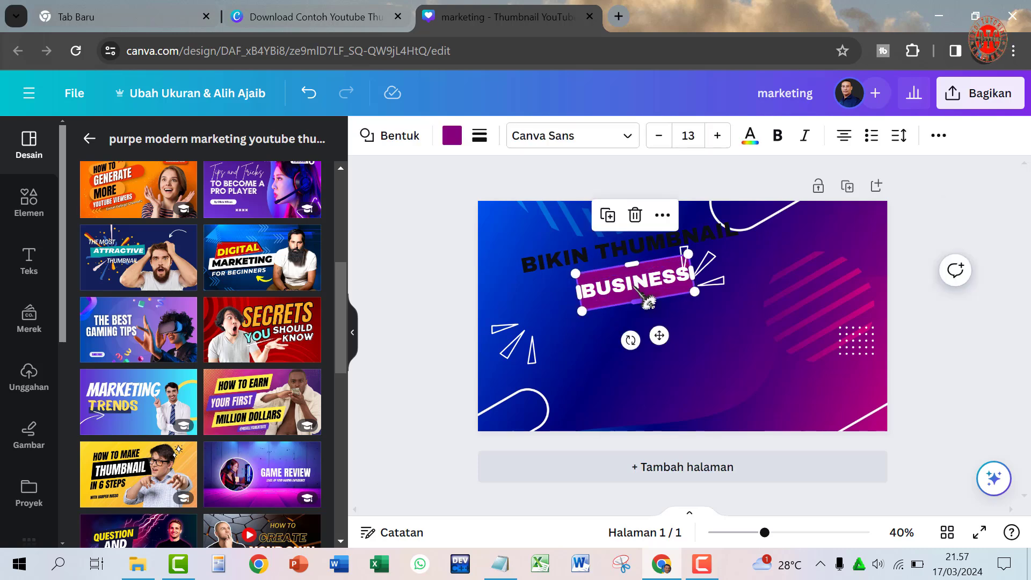
{"action": "left_click", "coordinate": [635, 215]}
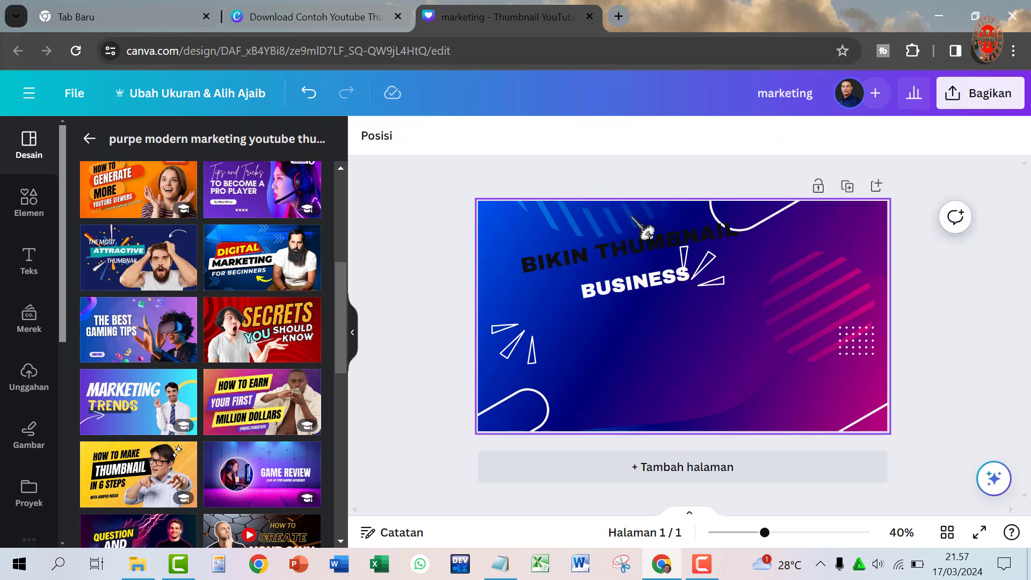
Step: Delete the white burst graphic beside the "BUSINESS" text
{"action": "left_click", "coordinate": [644, 290]}
{"action": "left_click", "coordinate": [717, 282]}
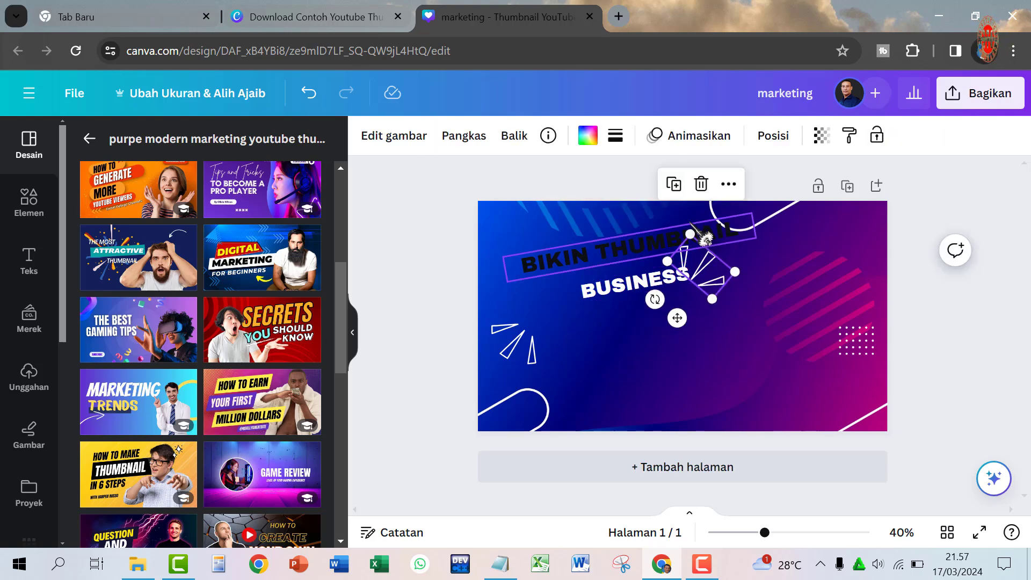
{"action": "left_click", "coordinate": [701, 185]}
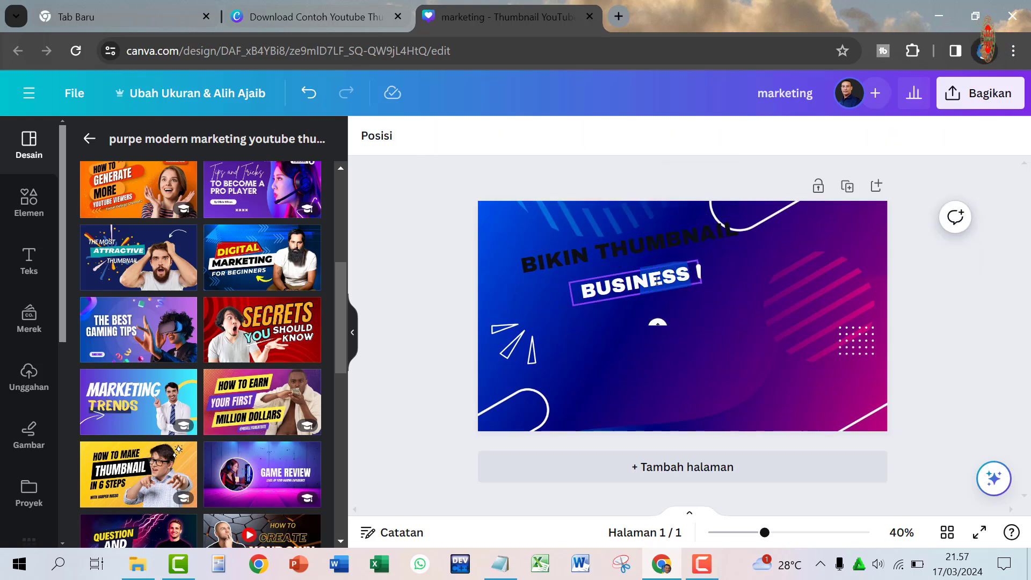
Step: Replace the "BUSINESS" text with "YOUTUBE"
{"action": "left_click", "coordinate": [658, 280]}
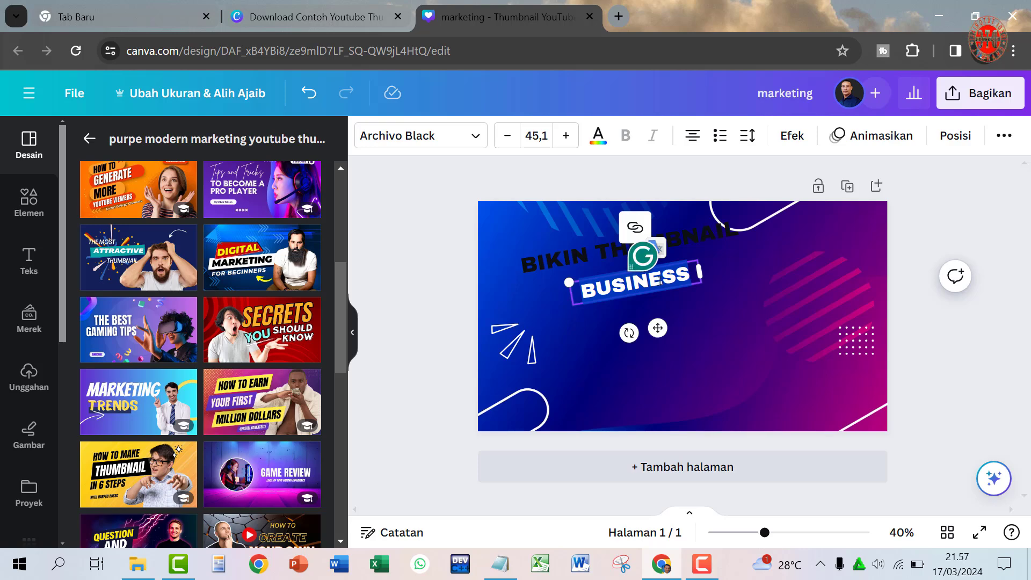
{"action": "type", "text": "YOUTUBE"}
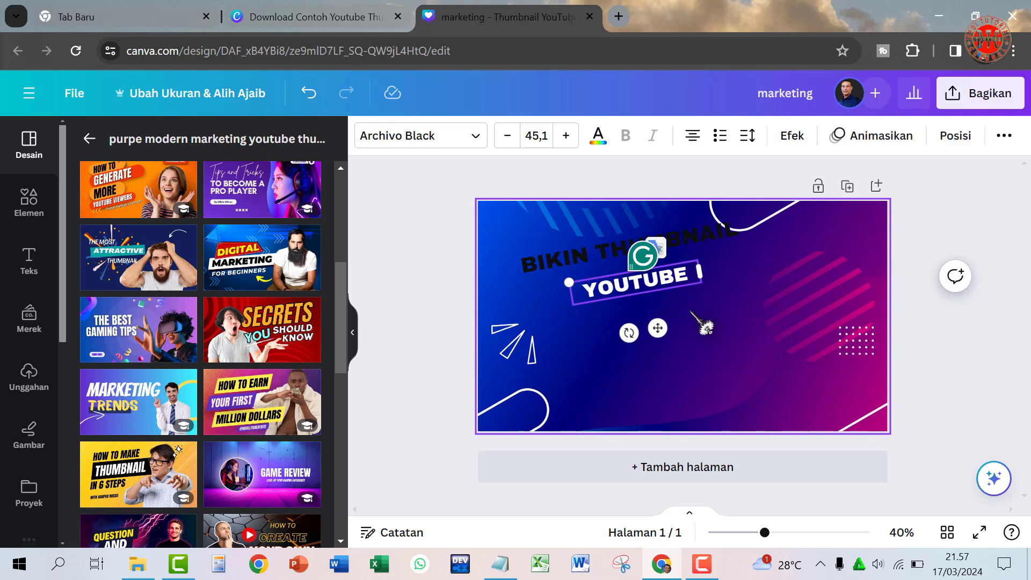
{"action": "left_click", "coordinate": [691, 312]}
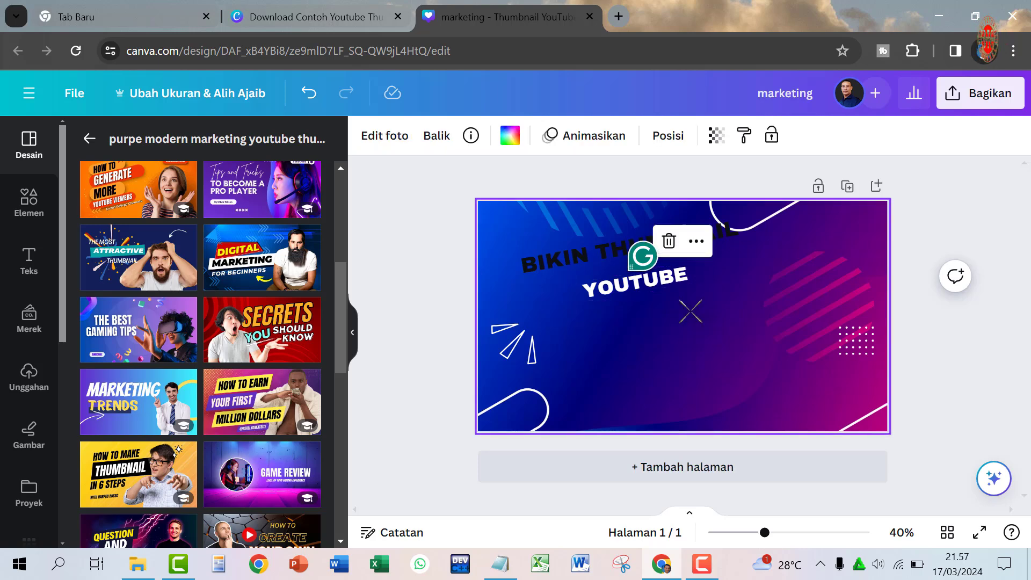
{"action": "double_click", "coordinate": [691, 311]}
{"action": "left_click", "coordinate": [109, 526]}
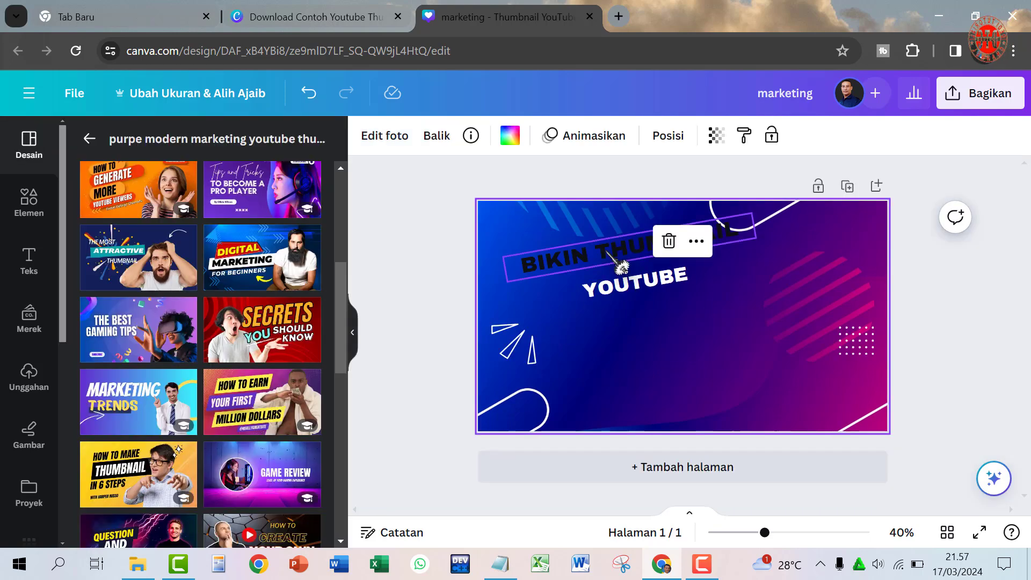
{"action": "double_click", "coordinate": [651, 352]}
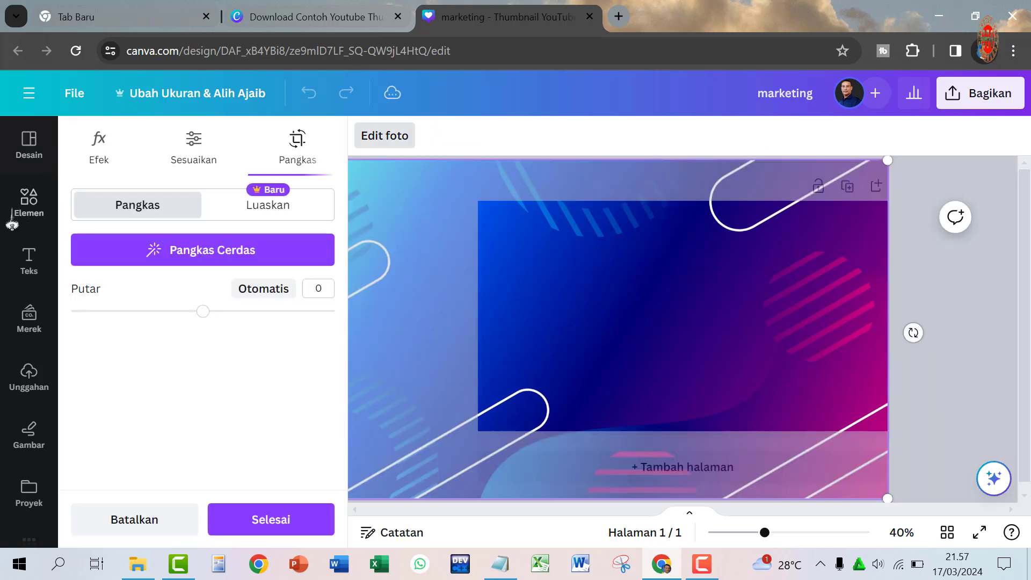
{"action": "left_click", "coordinate": [131, 521]}
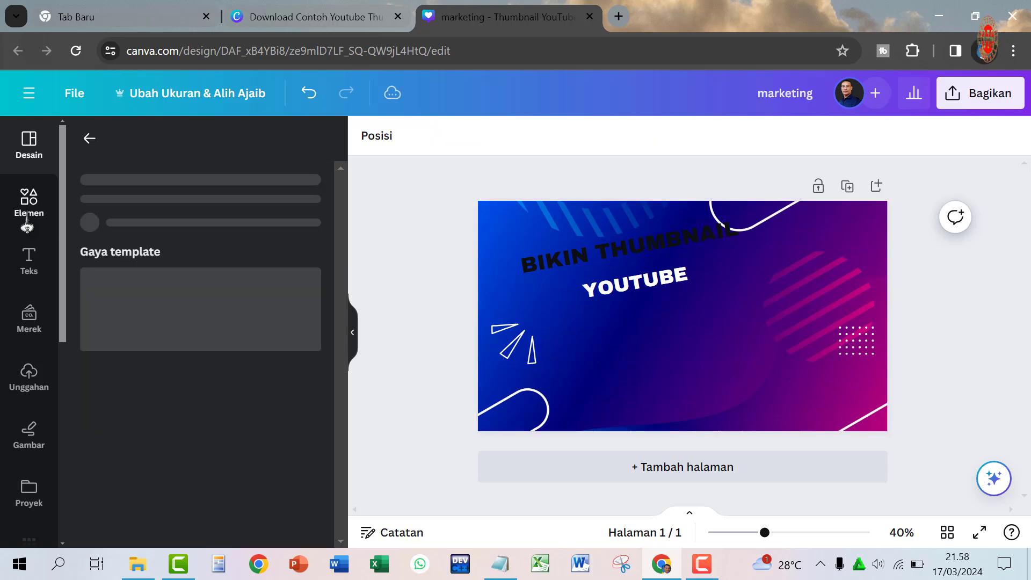
Step: Search the elements library for "elemen", look through the graphics and all results, and clear the search
{"action": "left_click", "coordinate": [27, 222]}
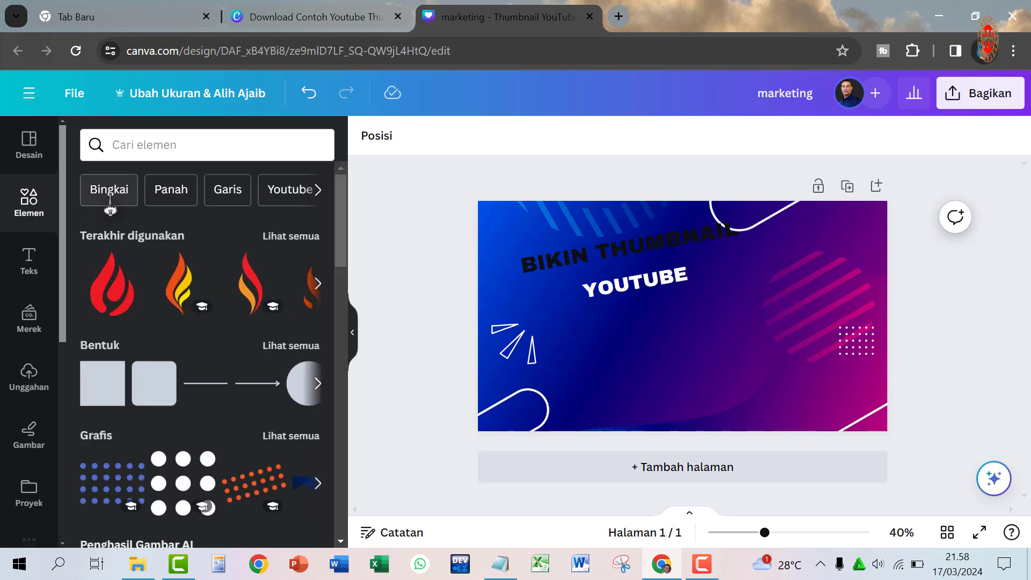
{"action": "left_click", "coordinate": [129, 144]}
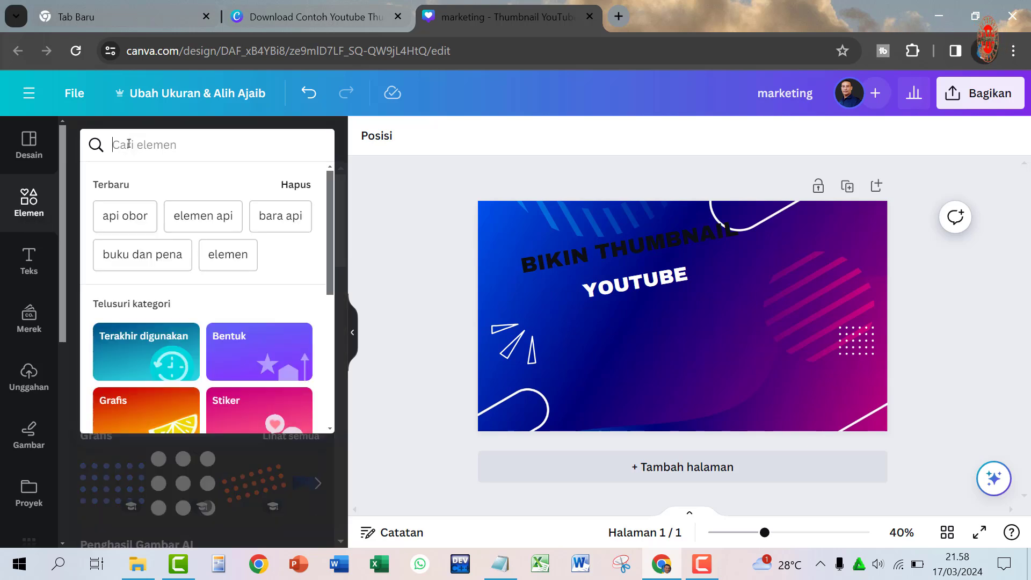
{"action": "type", "text": "ele"}
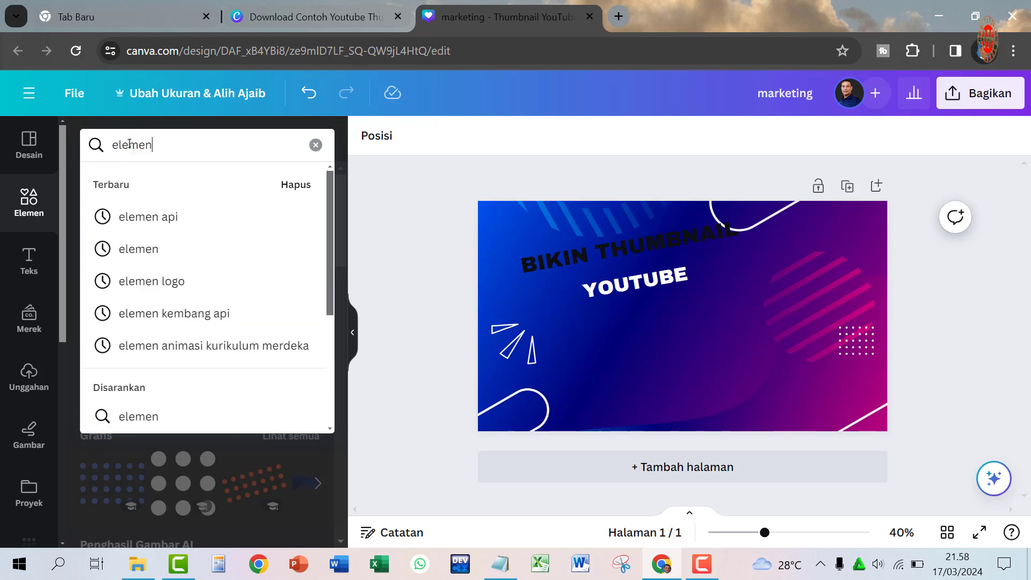
{"action": "type", "text": "men"}
{"action": "key", "text": "Return"}
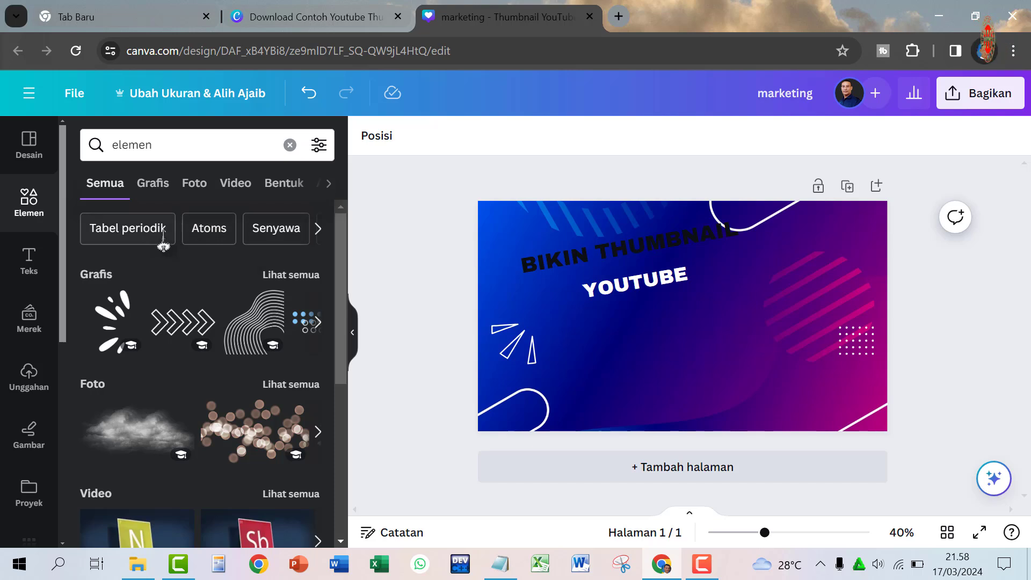
{"action": "left_click", "coordinate": [155, 186]}
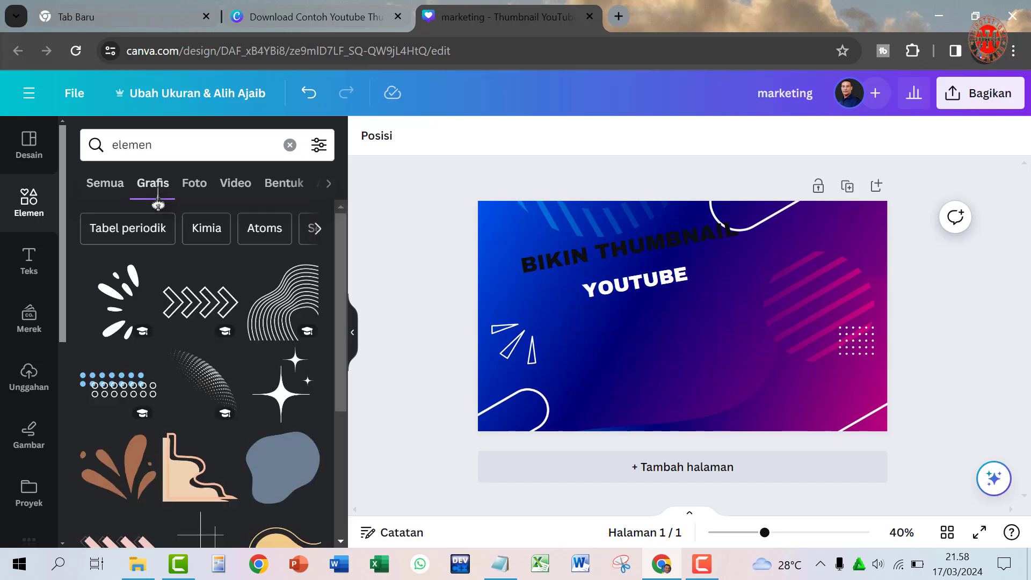
{"action": "left_click", "coordinate": [110, 185]}
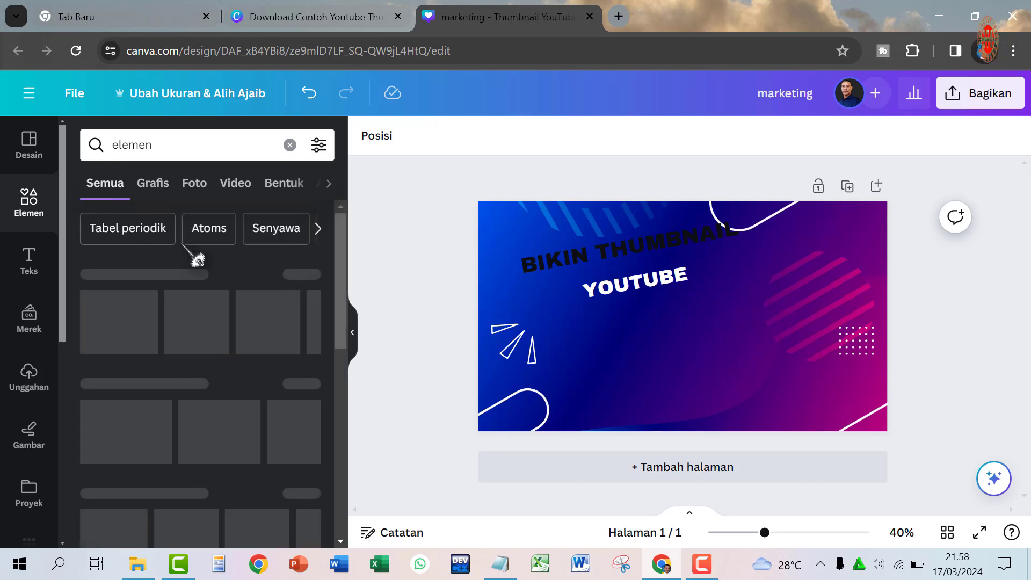
{"action": "left_click", "coordinate": [290, 145]}
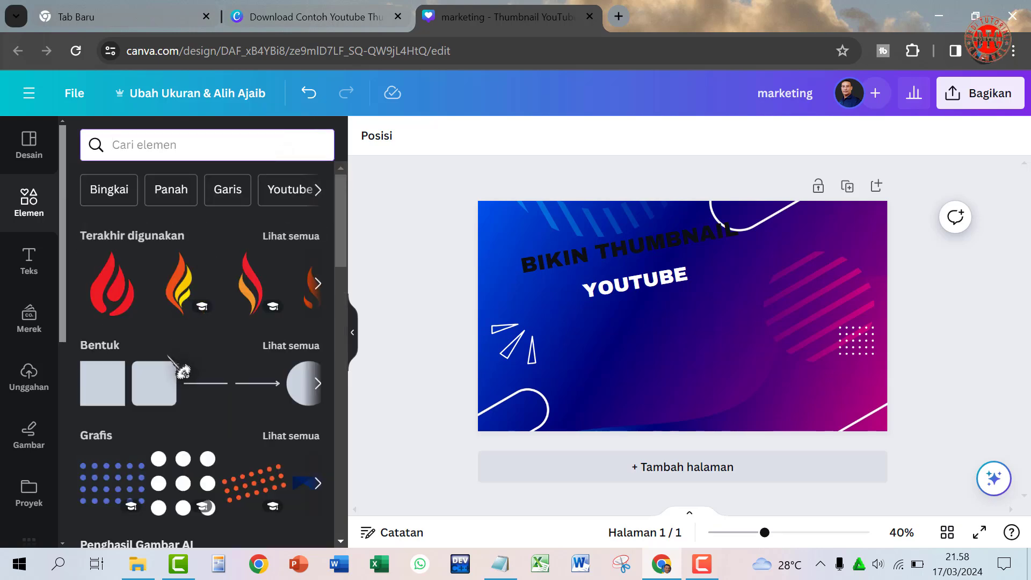
{"action": "scroll", "coordinate": [162, 379], "scroll_direction": "down", "scroll_amount": 8}
{"action": "scroll", "coordinate": [161, 376], "scroll_direction": "up", "scroll_amount": 8}
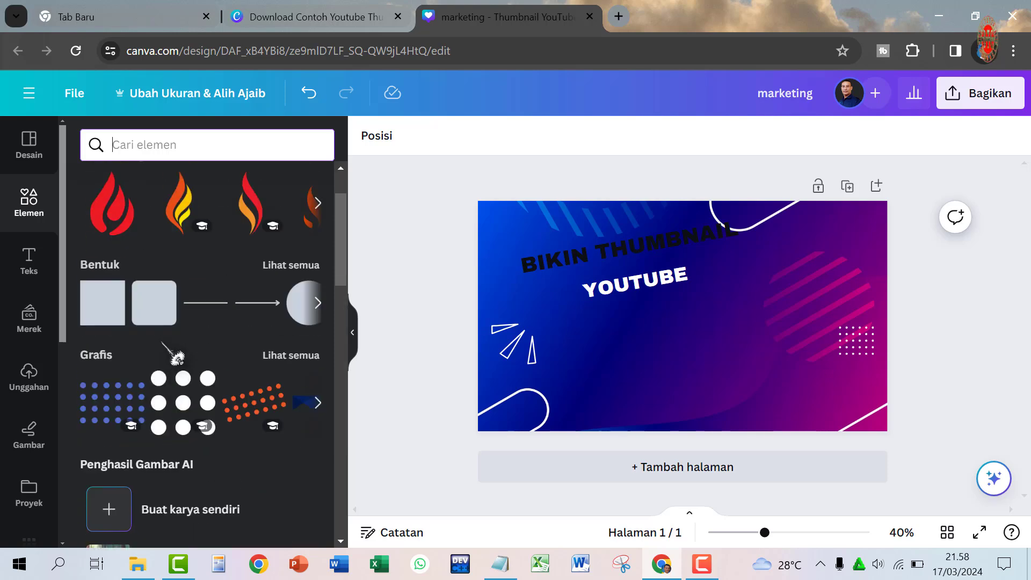
Step: Insert a rounded square frame from the Bingkai collection and delete the extra copy on top of it
{"action": "left_click", "coordinate": [106, 199]}
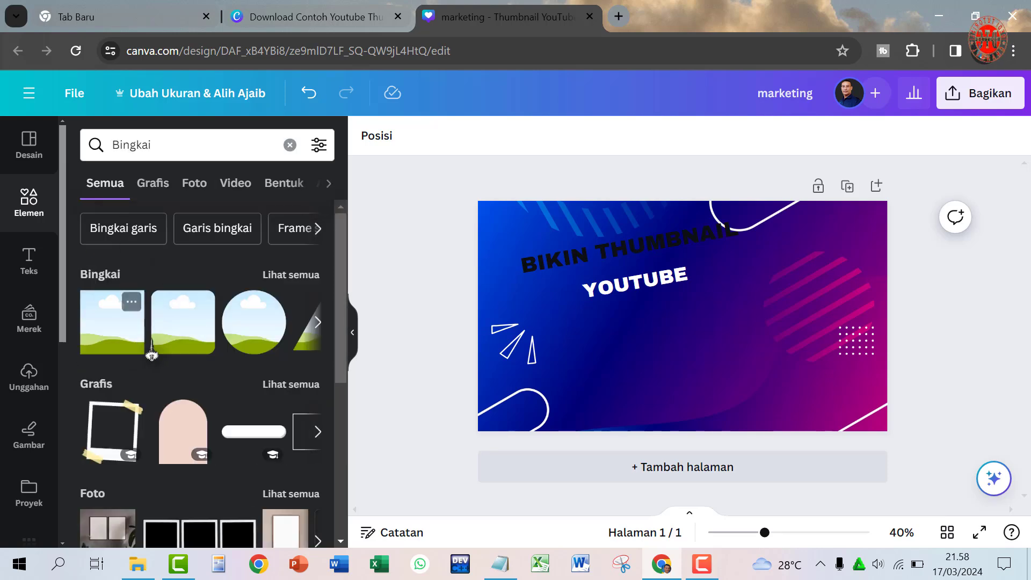
{"action": "left_click", "coordinate": [185, 338]}
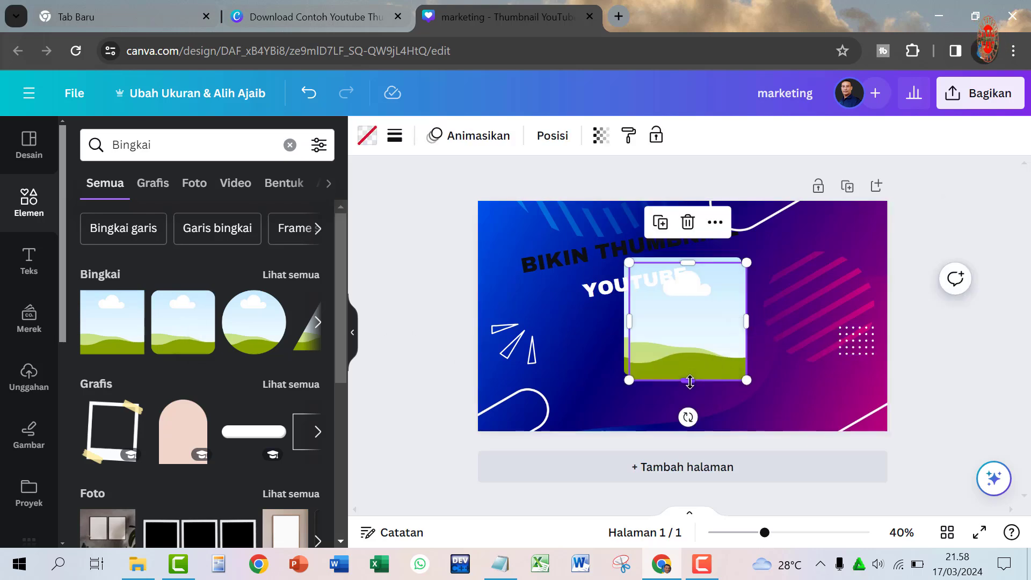
{"action": "left_click_drag", "start_coordinate": [690, 382], "coordinate": [690, 316]}
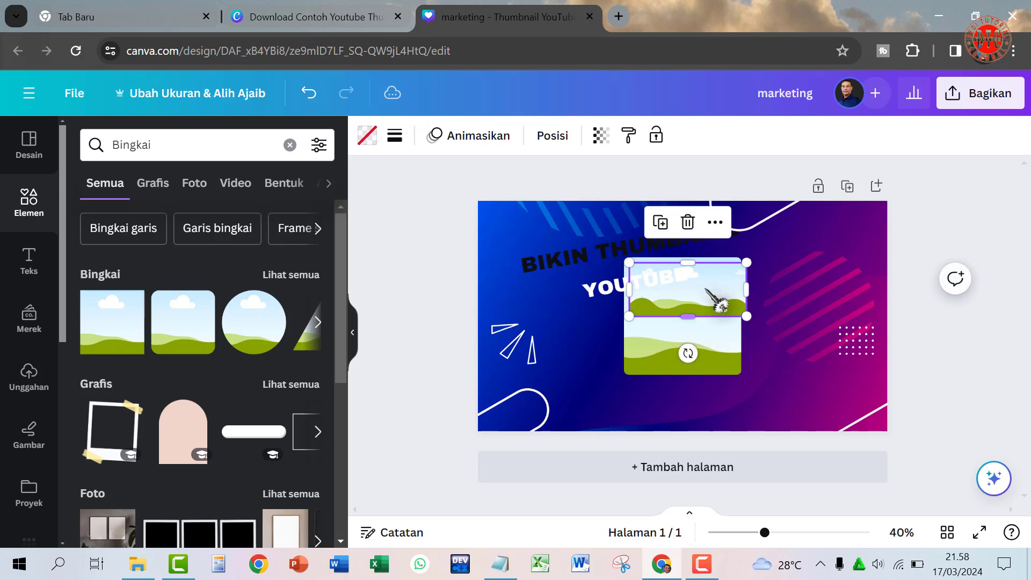
{"action": "left_click", "coordinate": [688, 222]}
{"action": "left_click", "coordinate": [692, 322]}
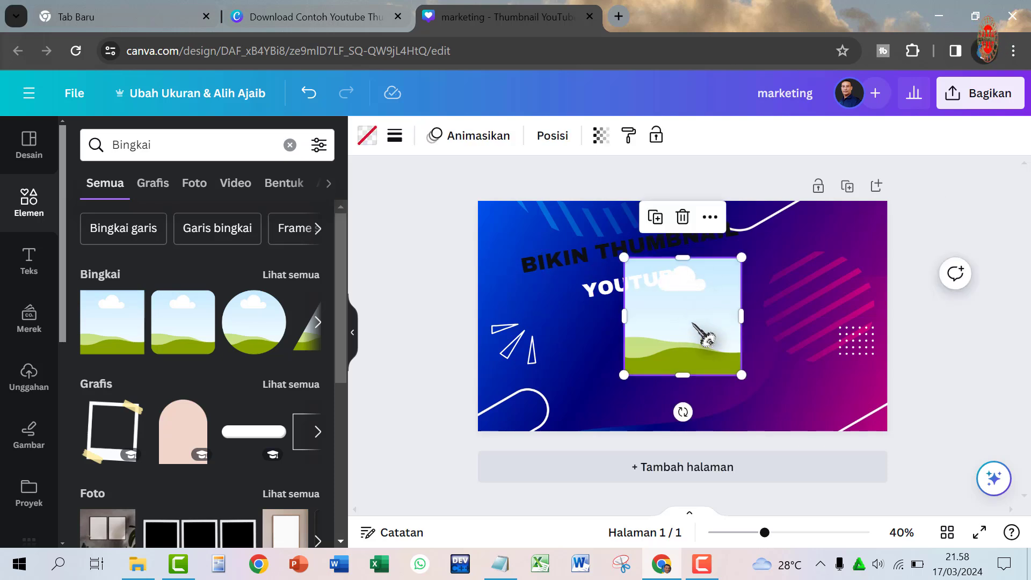
Step: Reshape the frame into a wide, flat bar, tilt it to the text's angle and fit it behind "BIKIN THUMBNAIL"
{"action": "left_click_drag", "start_coordinate": [684, 371], "coordinate": [686, 302]}
{"action": "left_click_drag", "start_coordinate": [741, 280], "coordinate": [832, 279]}
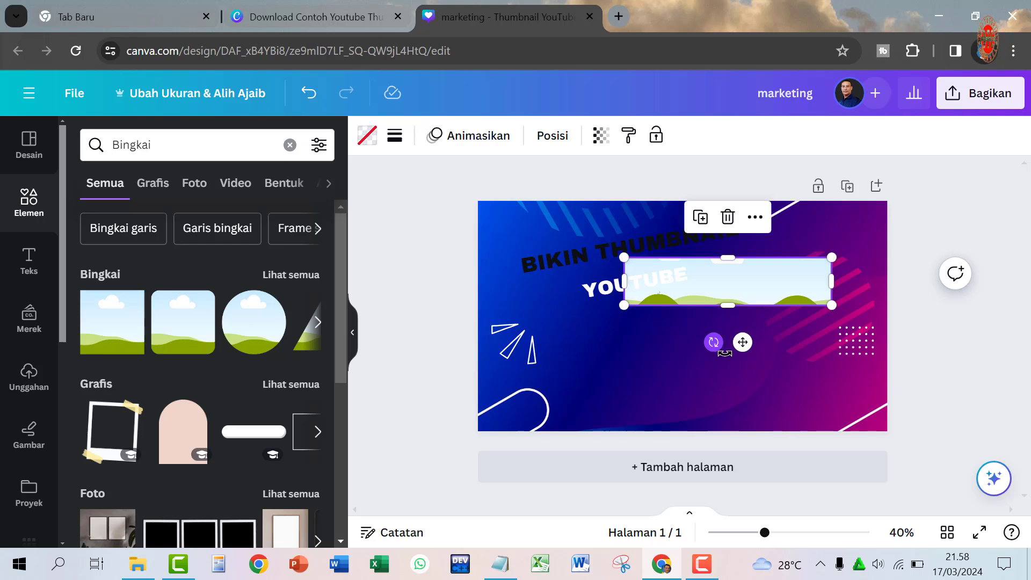
{"action": "mouse_move", "coordinate": [725, 353]}
{"action": "left_mouse_down"}
{"action": "mouse_move", "coordinate": [739, 355]}
{"action": "mouse_move", "coordinate": [727, 349]}
{"action": "left_mouse_up"}
{"action": "left_click_drag", "start_coordinate": [736, 292], "coordinate": [629, 263]}
{"action": "left_click_drag", "start_coordinate": [726, 232], "coordinate": [752, 227]}
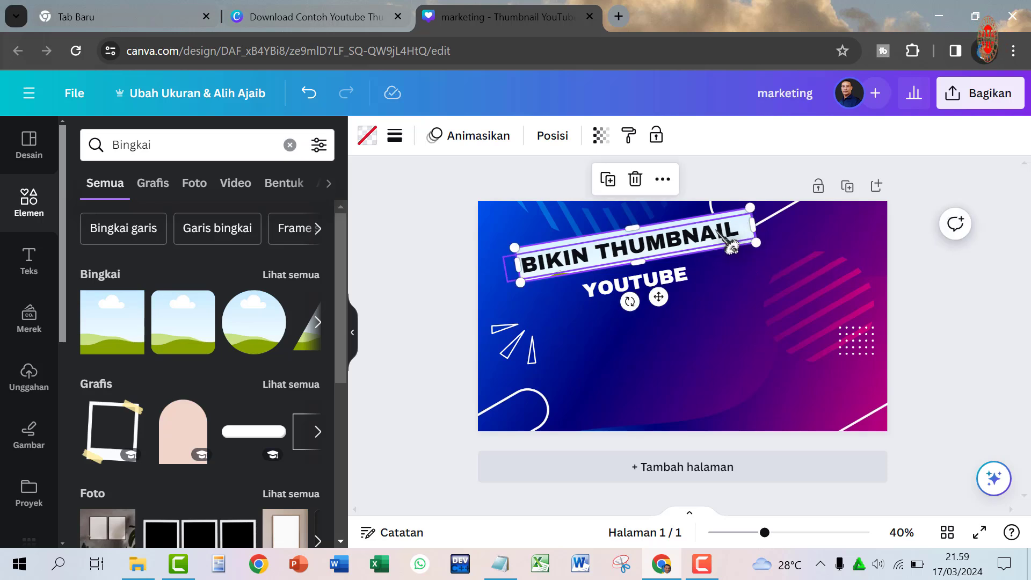
Step: Narrow the "BIKIN THUMBNAIL" text box from its left edge so the text is centred on the bar
{"action": "left_click", "coordinate": [731, 246]}
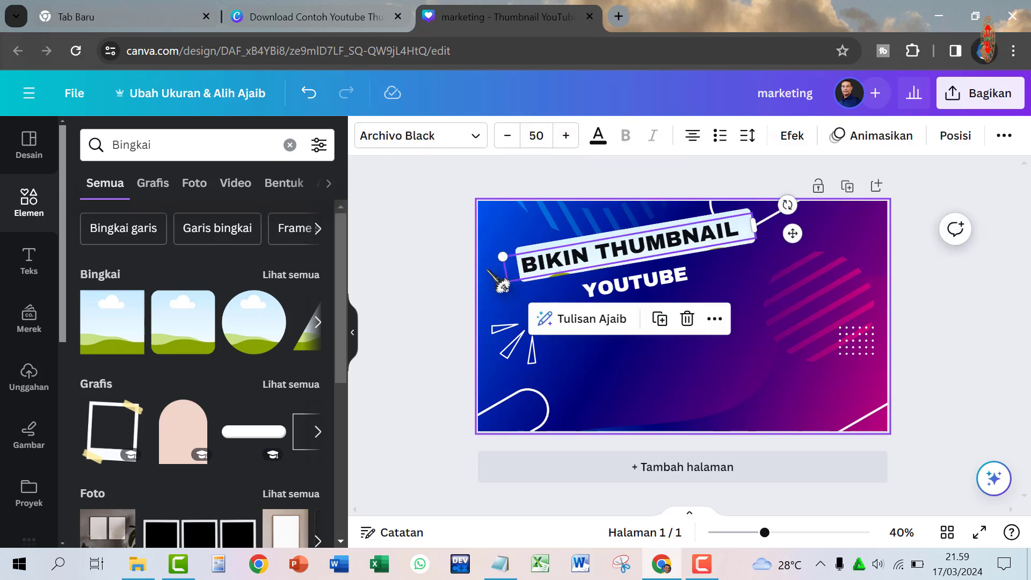
{"action": "left_click_drag", "start_coordinate": [509, 270], "coordinate": [518, 269]}
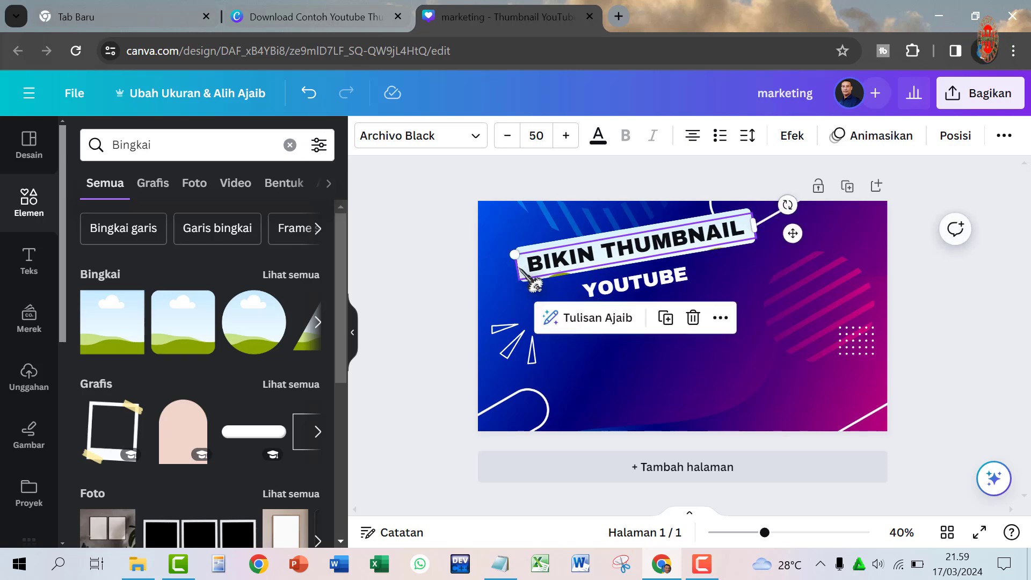
{"action": "left_click", "coordinate": [811, 286]}
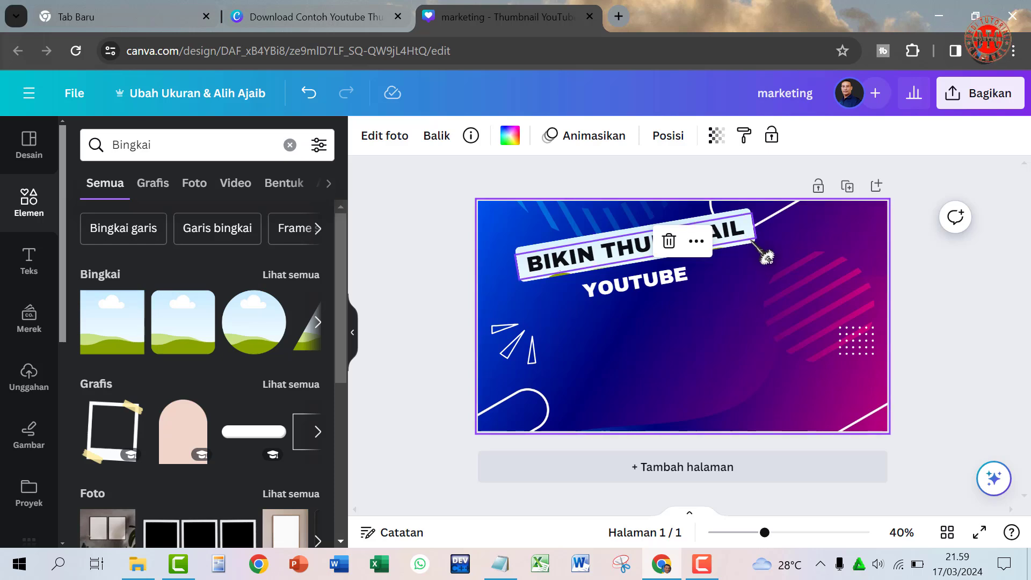
Step: Fill the bar behind "BIKIN THUMBNAIL" with solid yellow #FDEB05
{"action": "left_click", "coordinate": [753, 240]}
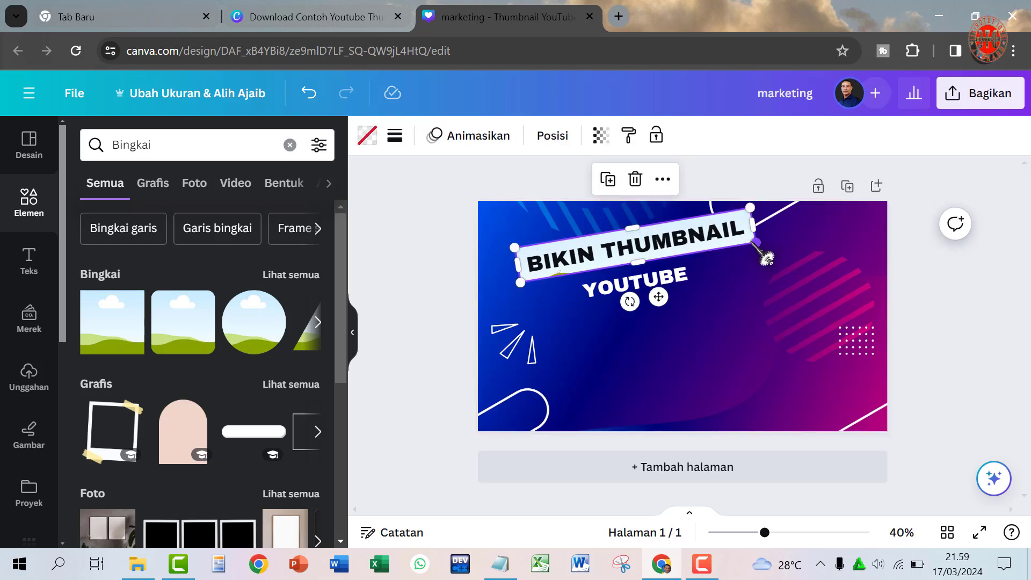
{"action": "left_click", "coordinate": [368, 138]}
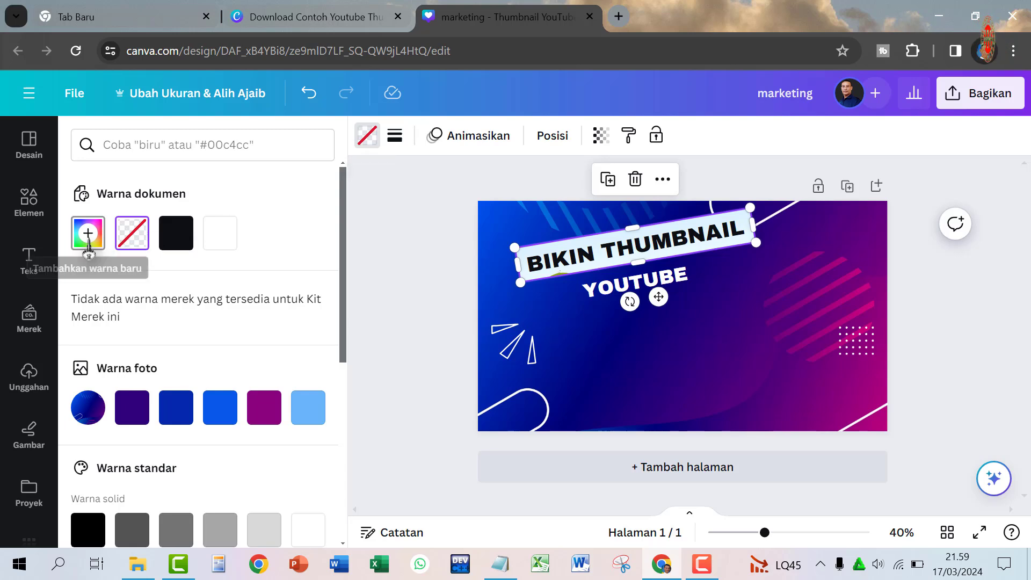
{"action": "left_click", "coordinate": [88, 234]}
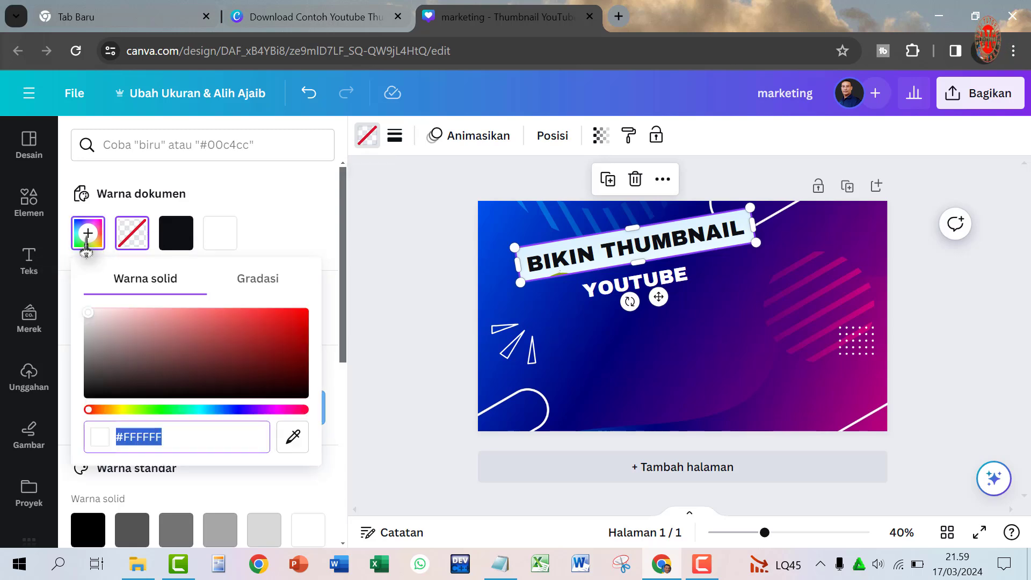
{"action": "left_click", "coordinate": [118, 410]}
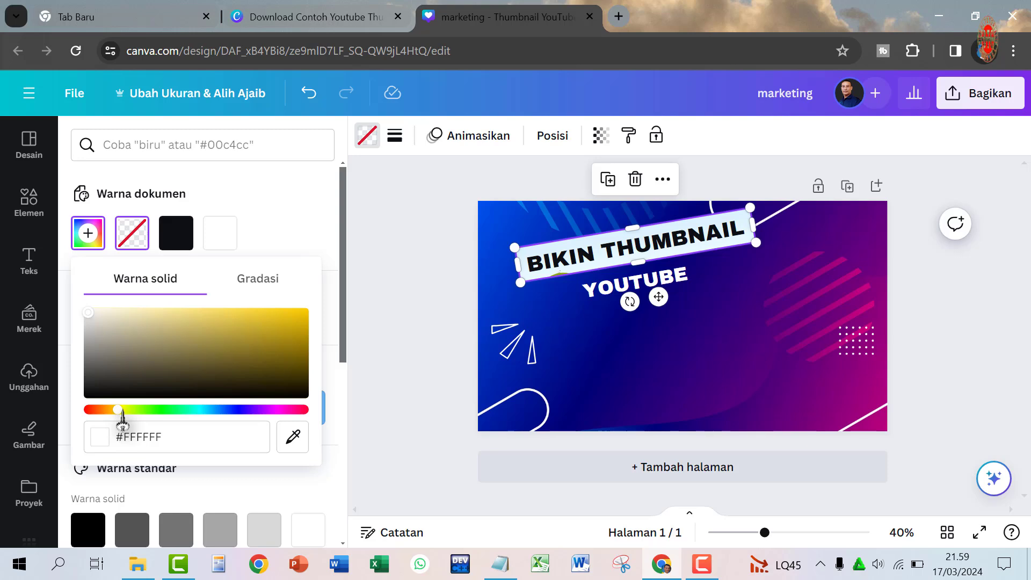
{"action": "left_click", "coordinate": [304, 313]}
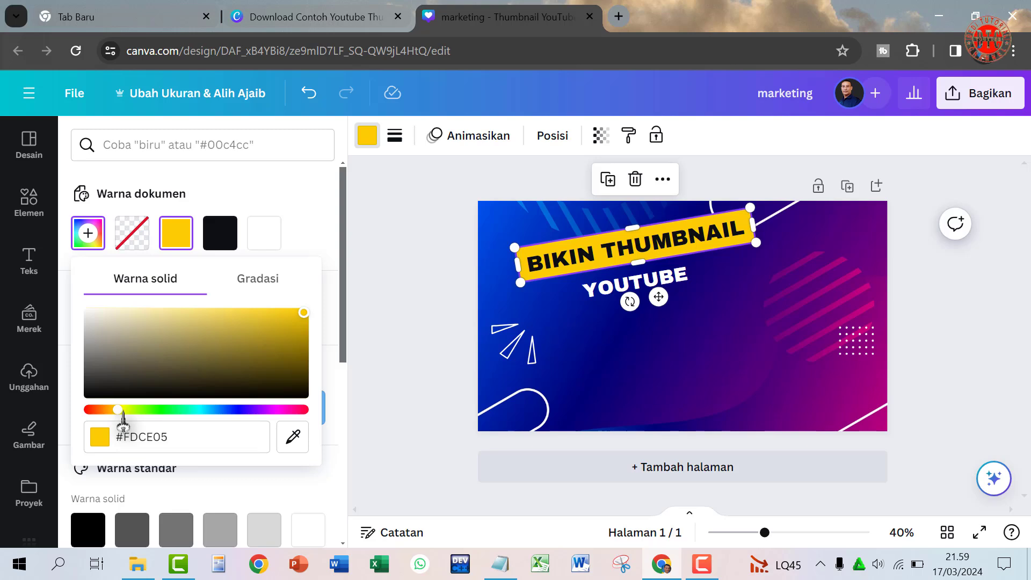
{"action": "left_click_drag", "start_coordinate": [123, 412], "coordinate": [122, 411]}
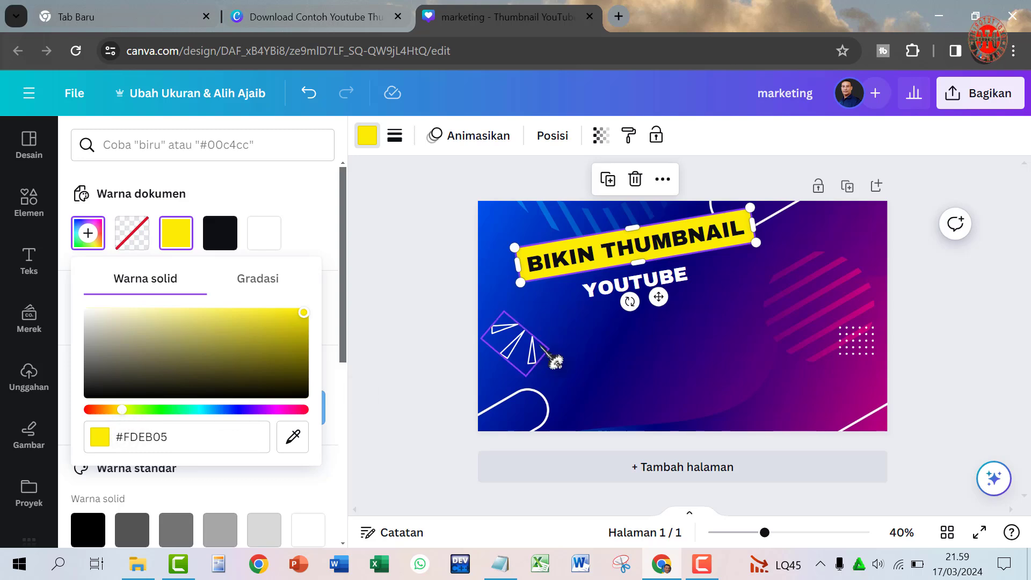
{"action": "left_click", "coordinate": [744, 308]}
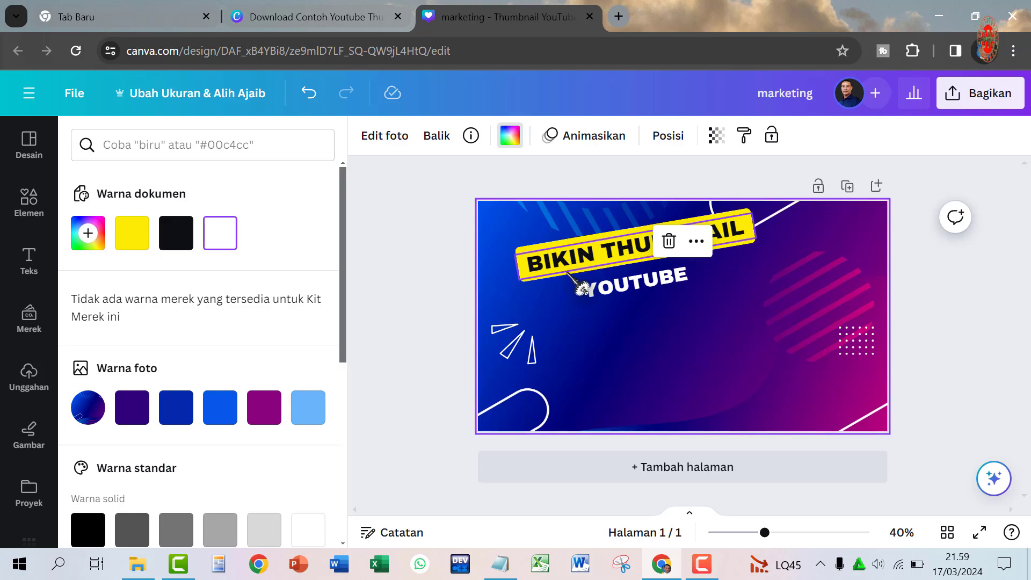
Step: Narrow the "BIKIN THUMBNAIL" text box slightly and nudge the text into place on the yellow bar
{"action": "left_click", "coordinate": [533, 271]}
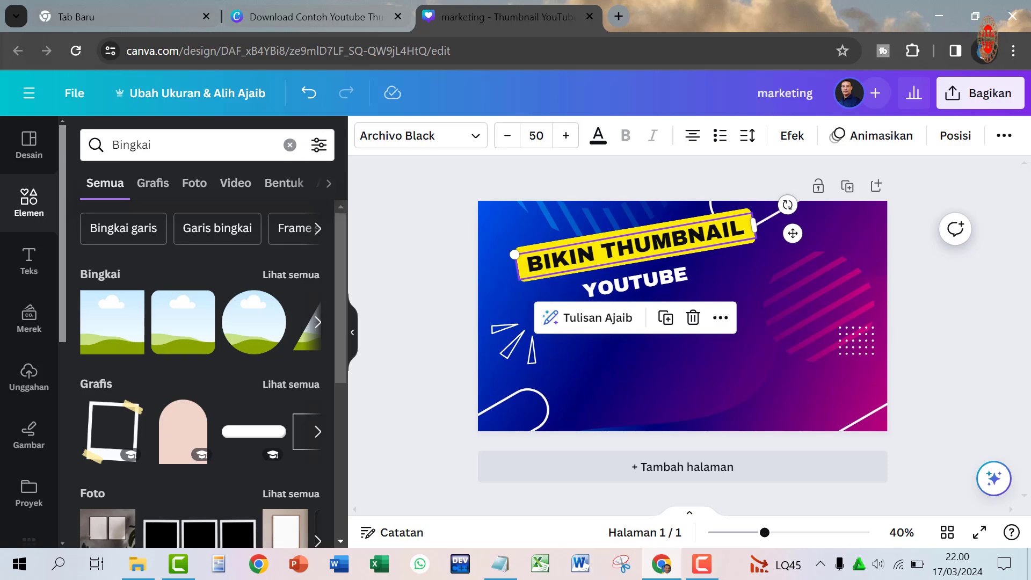
{"action": "left_click_drag", "start_coordinate": [516, 270], "coordinate": [525, 272]}
{"action": "left_click_drag", "start_coordinate": [595, 262], "coordinate": [591, 259]}
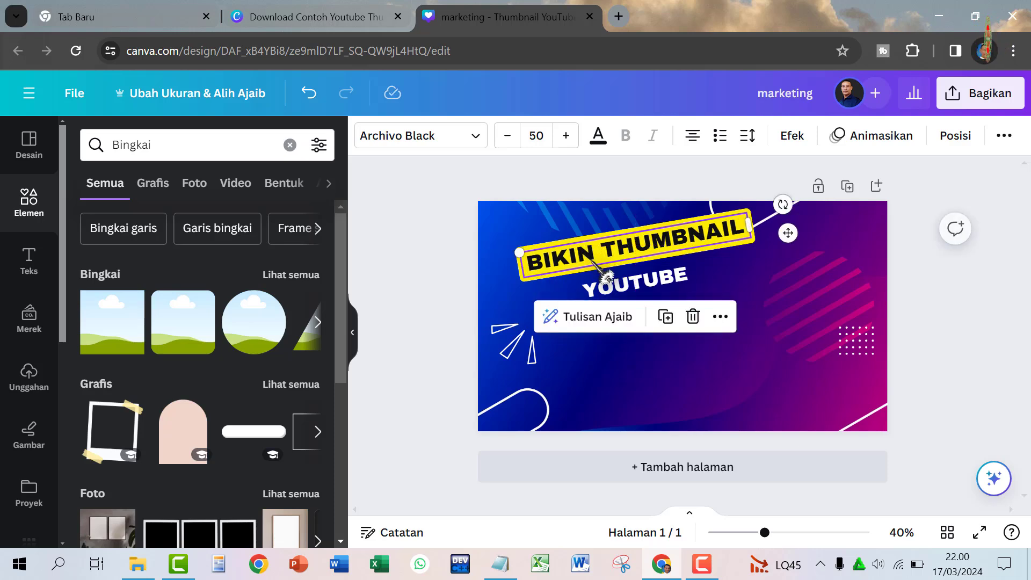
{"action": "left_click", "coordinate": [609, 362]}
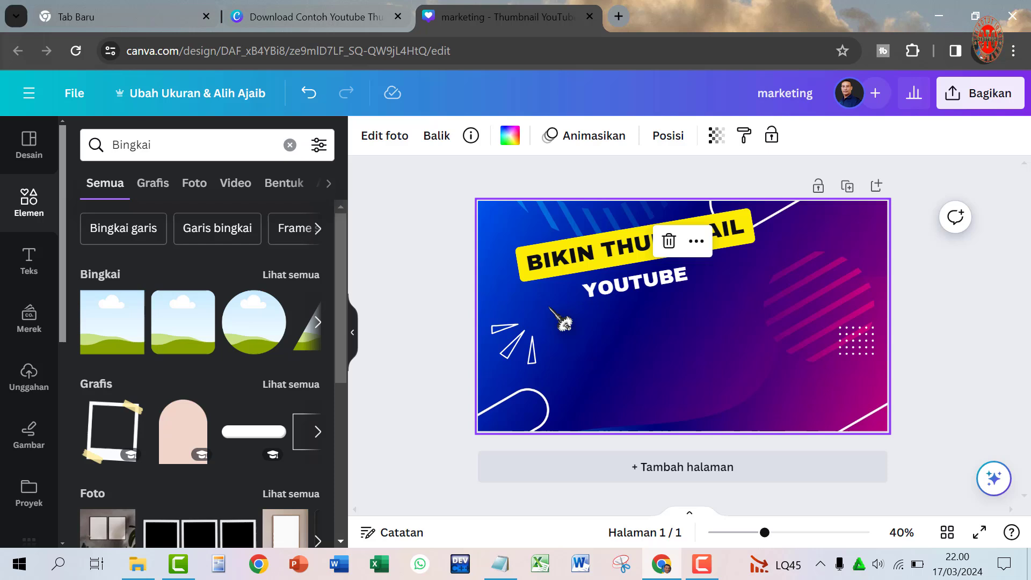
Step: Duplicate the yellow bar, shorten the copy, place it below "YOUTUBE" and move that text onto it
{"action": "left_click", "coordinate": [524, 281]}
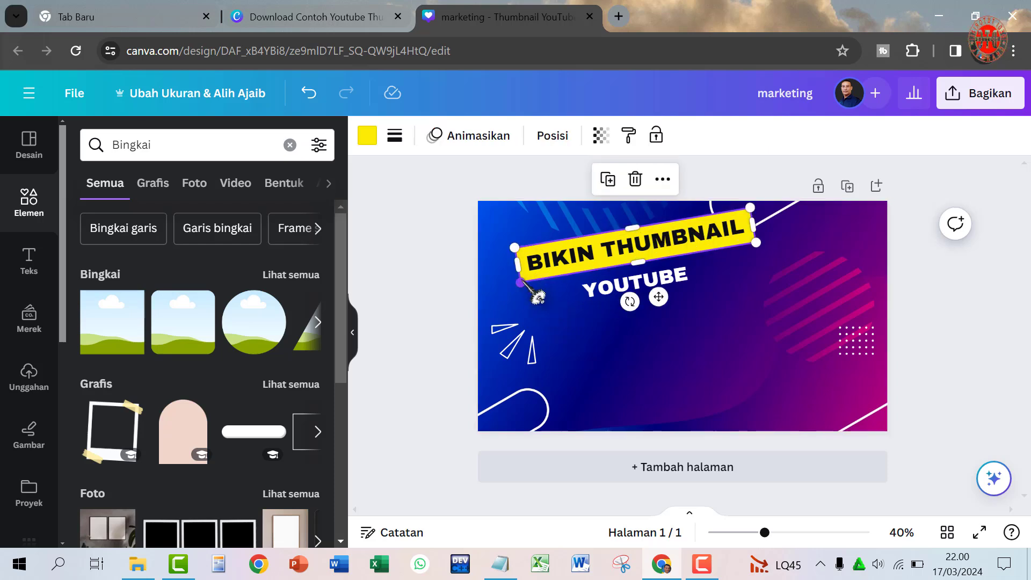
{"action": "left_click", "coordinate": [606, 183]}
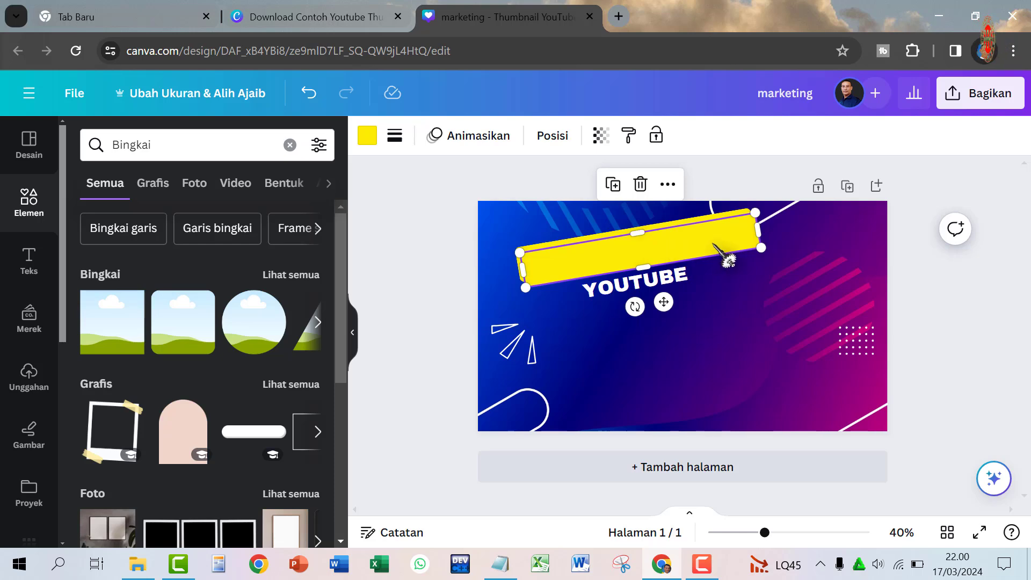
{"action": "left_click_drag", "start_coordinate": [760, 230], "coordinate": [711, 307]}
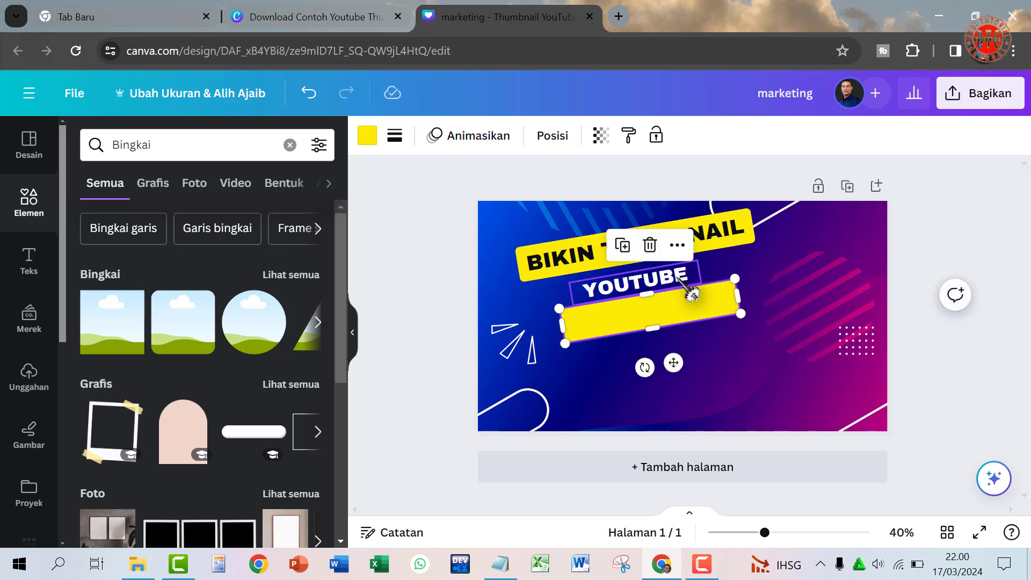
{"action": "left_click_drag", "start_coordinate": [677, 275], "coordinate": [687, 309]}
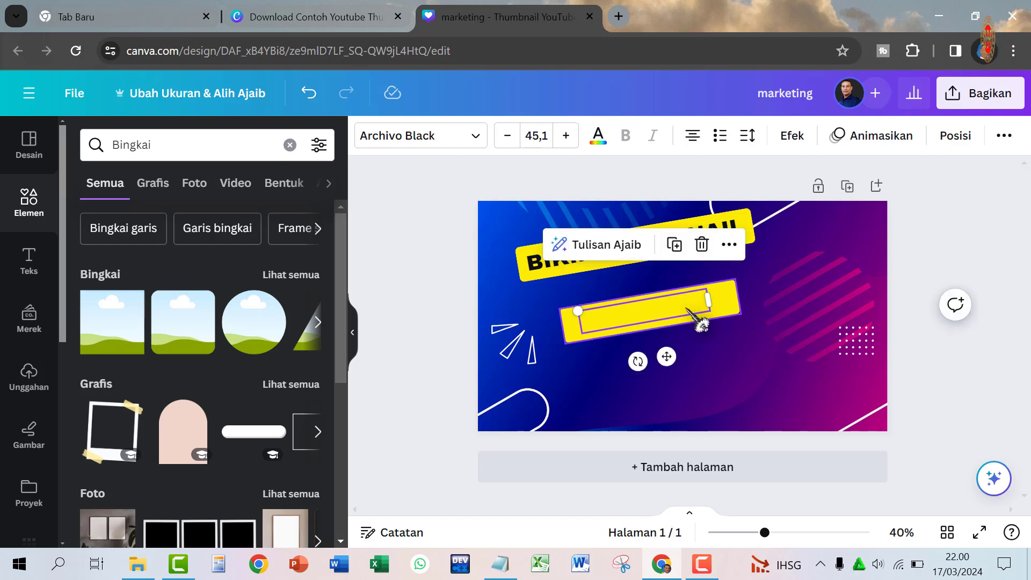
Step: Change the fill of the shorter lower bar to bright green #20FD05
{"action": "left_click", "coordinate": [744, 319]}
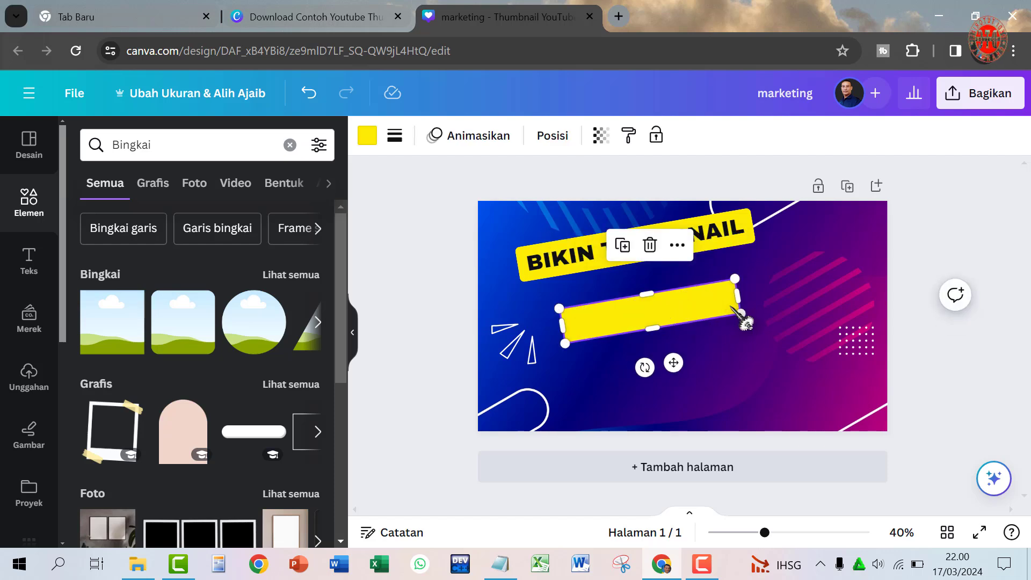
{"action": "left_click", "coordinate": [368, 136]}
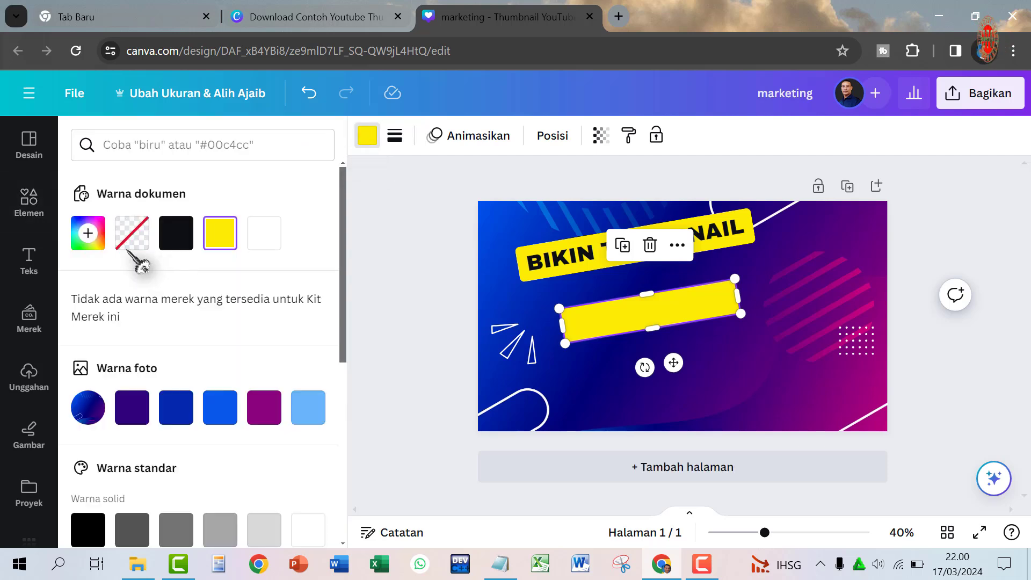
{"action": "left_click", "coordinate": [86, 230]}
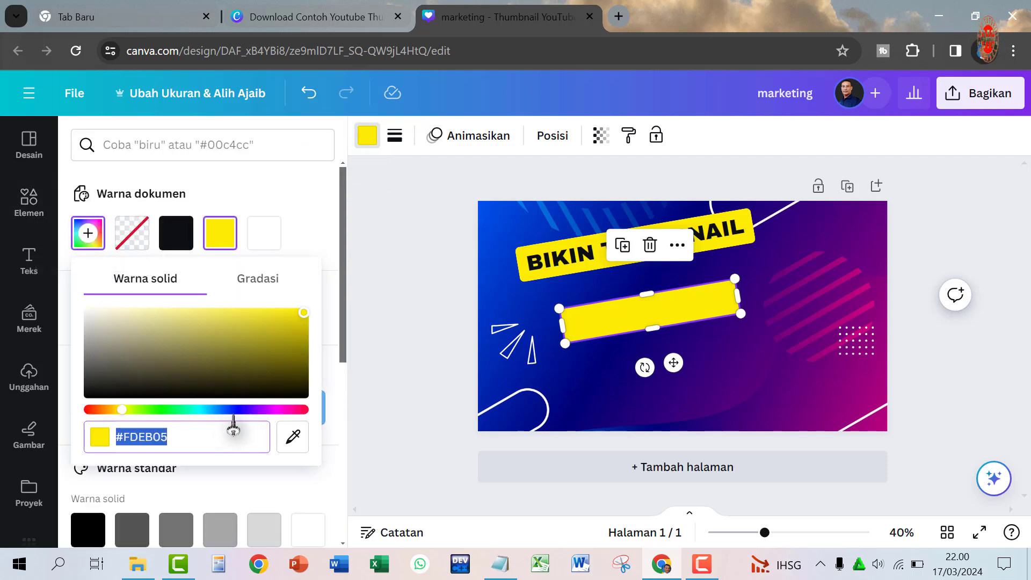
{"action": "left_click", "coordinate": [156, 411]}
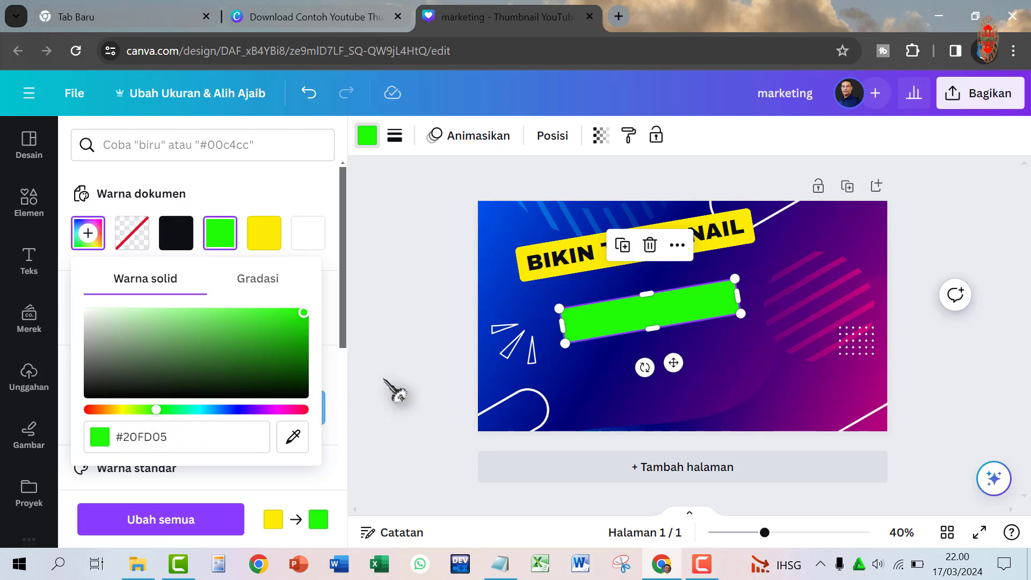
Step: Move the green bar up so it sits directly beneath the yellow "BIKIN THUMBNAIL" bar
{"action": "left_click", "coordinate": [403, 363]}
{"action": "left_click", "coordinate": [761, 359]}
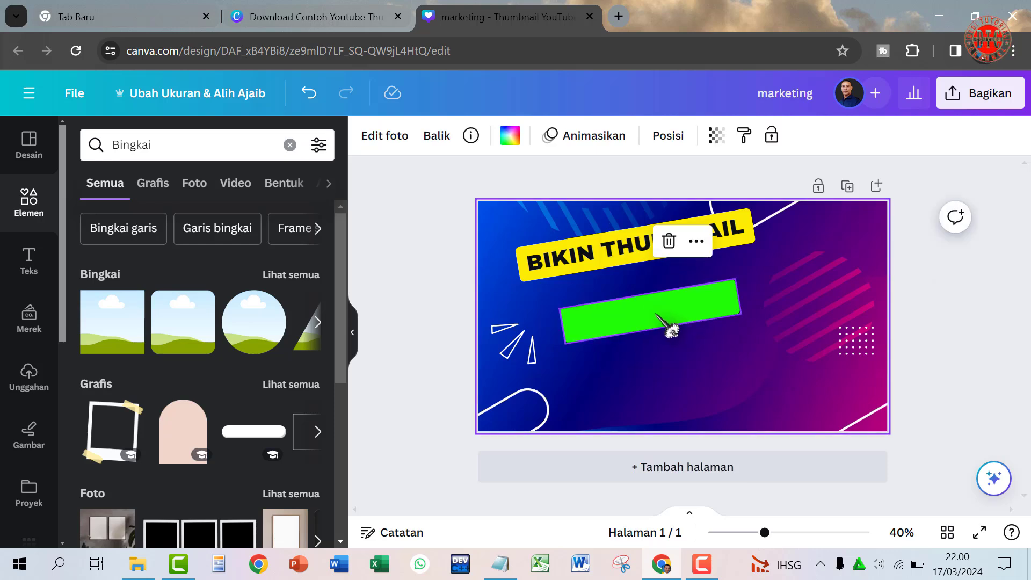
{"action": "left_click_drag", "start_coordinate": [659, 318], "coordinate": [644, 287]}
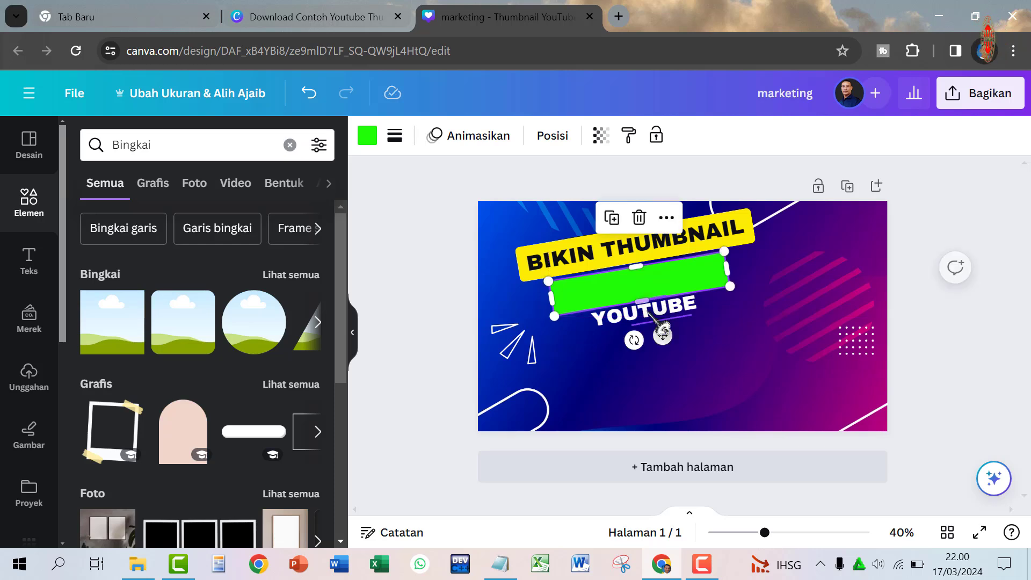
Step: Color the "YOUTUBE" text with the document's black and move it onto the green bar
{"action": "left_click", "coordinate": [663, 328]}
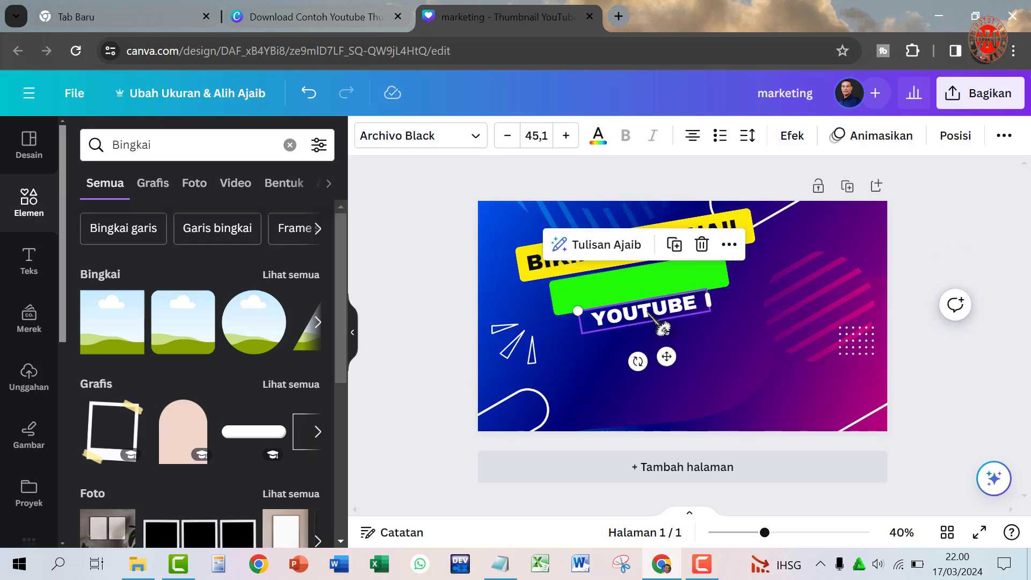
{"action": "left_click", "coordinate": [598, 141]}
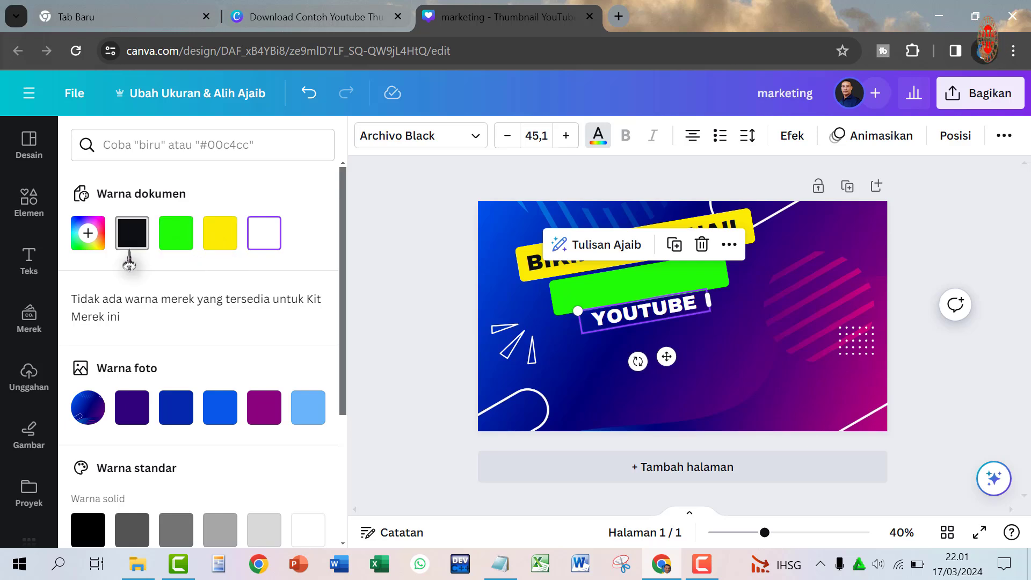
{"action": "left_click", "coordinate": [132, 233]}
{"action": "left_click_drag", "start_coordinate": [654, 331], "coordinate": [639, 285]}
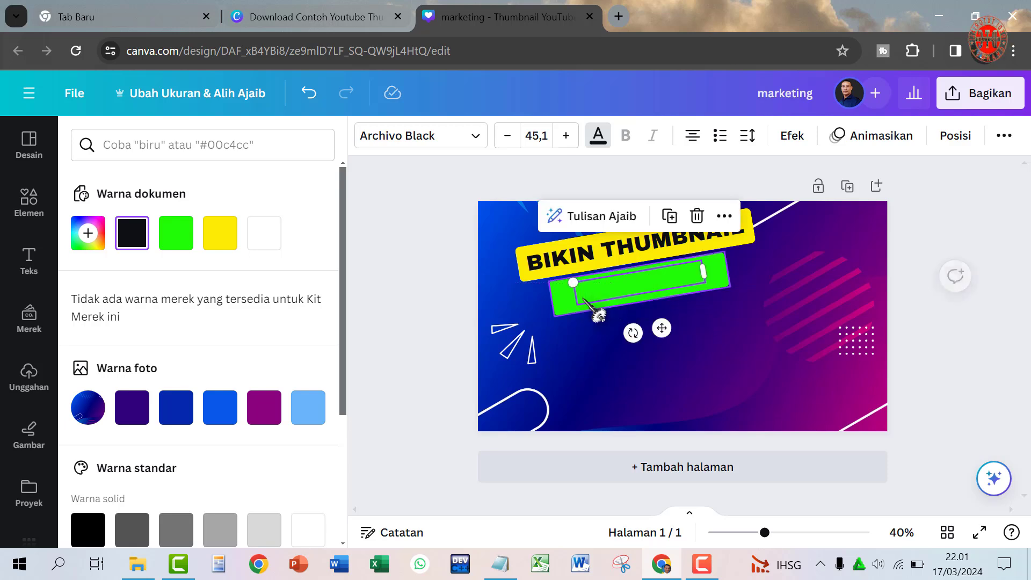
Step: Send the green bar to the back so it lies behind the "YOUTUBE" text
{"action": "left_click", "coordinate": [563, 300]}
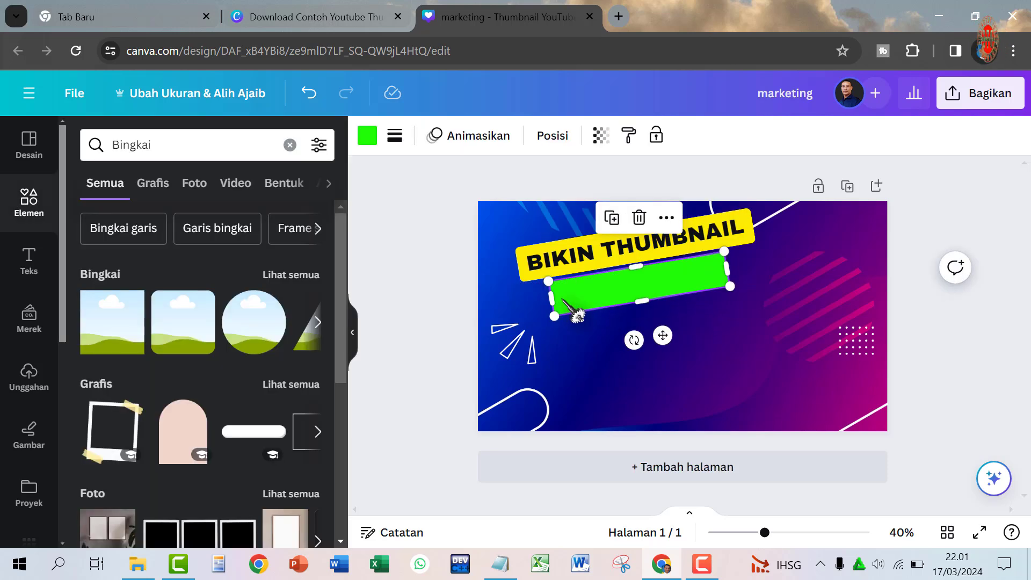
{"action": "right_click", "coordinate": [563, 299]}
{"action": "mouse_move", "coordinate": [561, 311]}
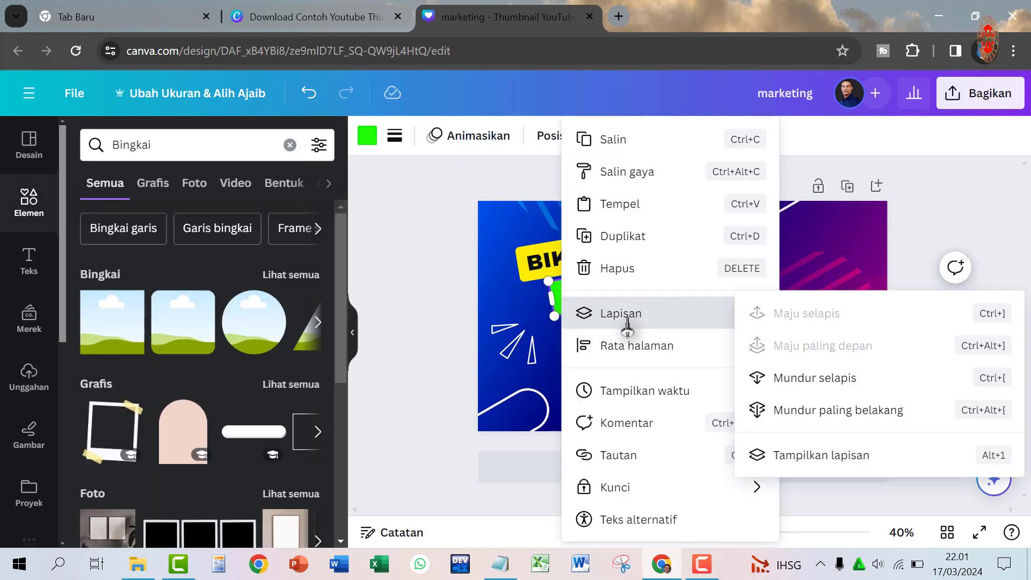
{"action": "left_click", "coordinate": [844, 419]}
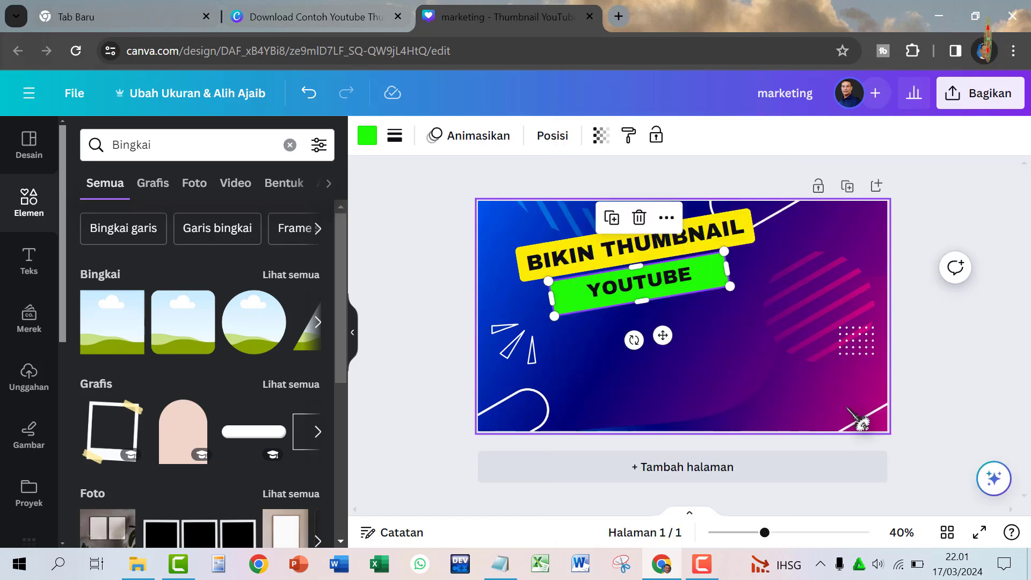
Step: Increase the "YOUTUBE" text's font size to 48,1
{"action": "left_click", "coordinate": [665, 278]}
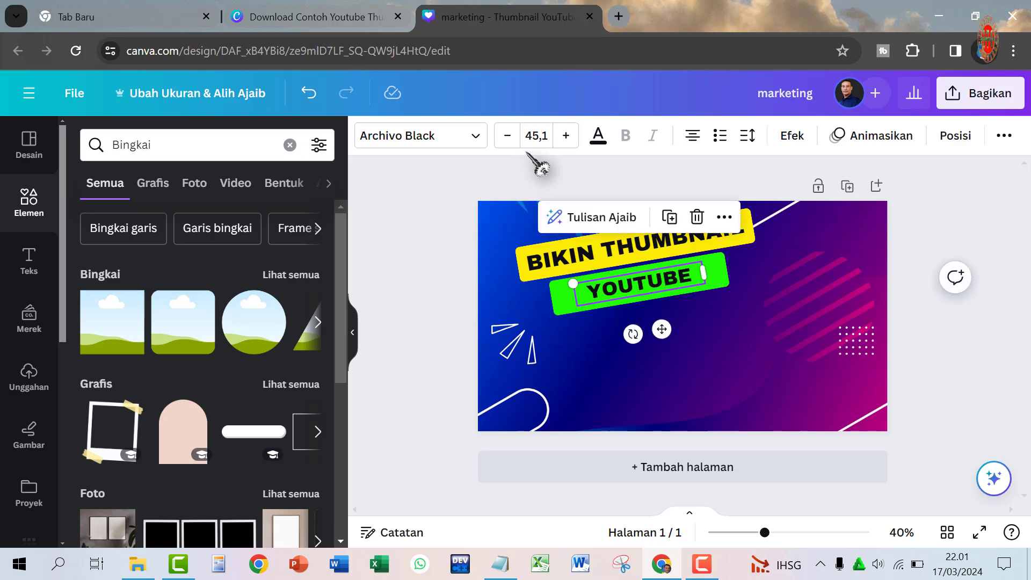
{"action": "left_click", "coordinate": [566, 136]}
{"action": "left_click", "coordinate": [565, 136]}
{"action": "left_click", "coordinate": [566, 137]}
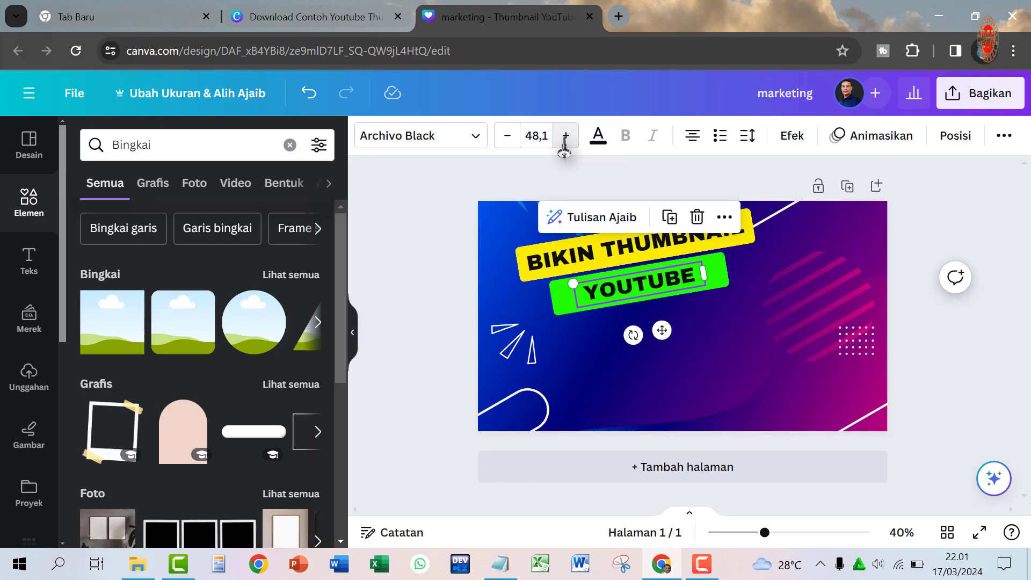
Step: Set the "YOUTUBE" text's letter spacing to 74 and reposition the text centrally on the green bar
{"action": "left_click", "coordinate": [747, 139]}
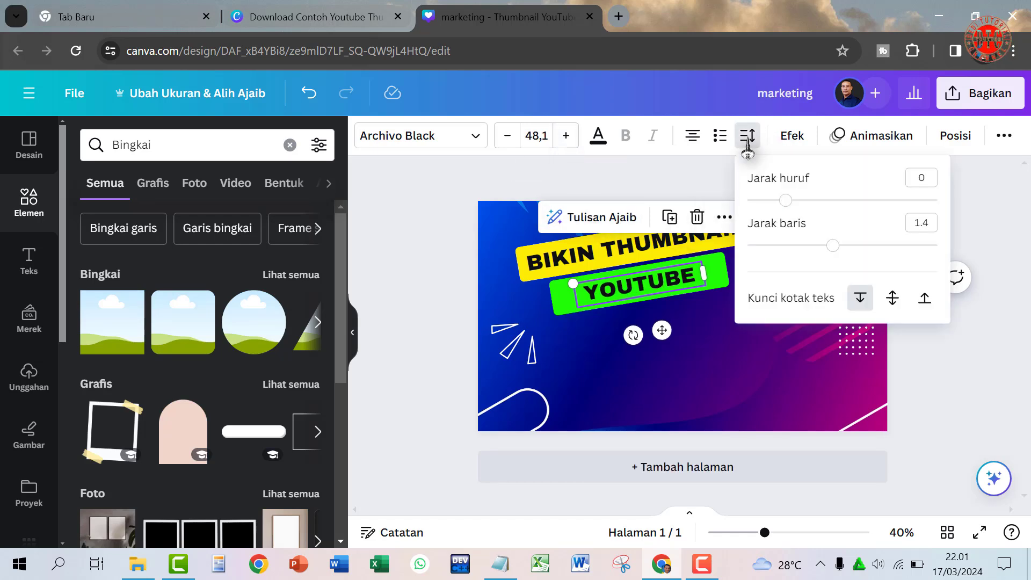
{"action": "left_click_drag", "start_coordinate": [785, 201], "coordinate": [799, 202]}
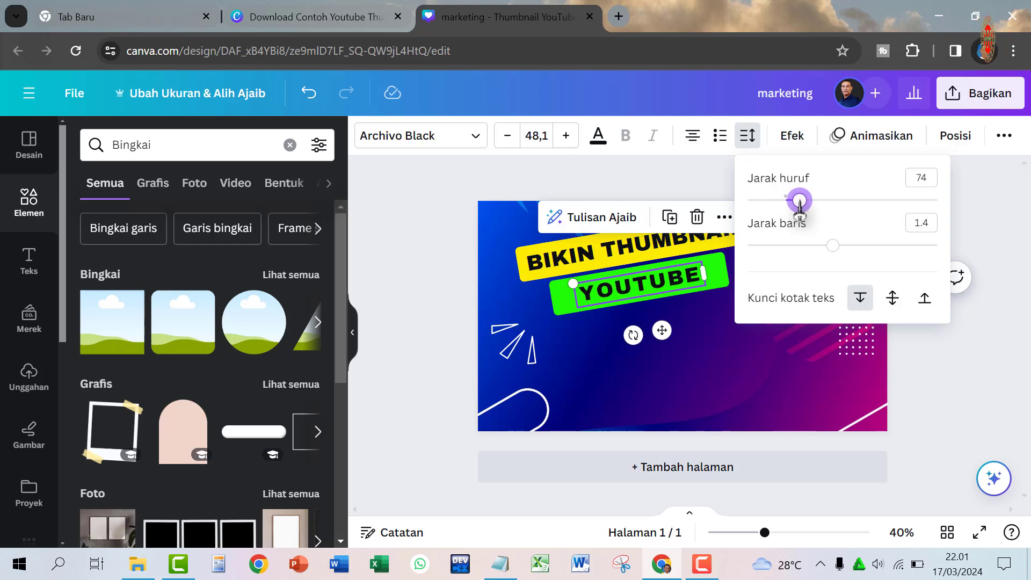
{"action": "left_click_drag", "start_coordinate": [704, 274], "coordinate": [661, 280]}
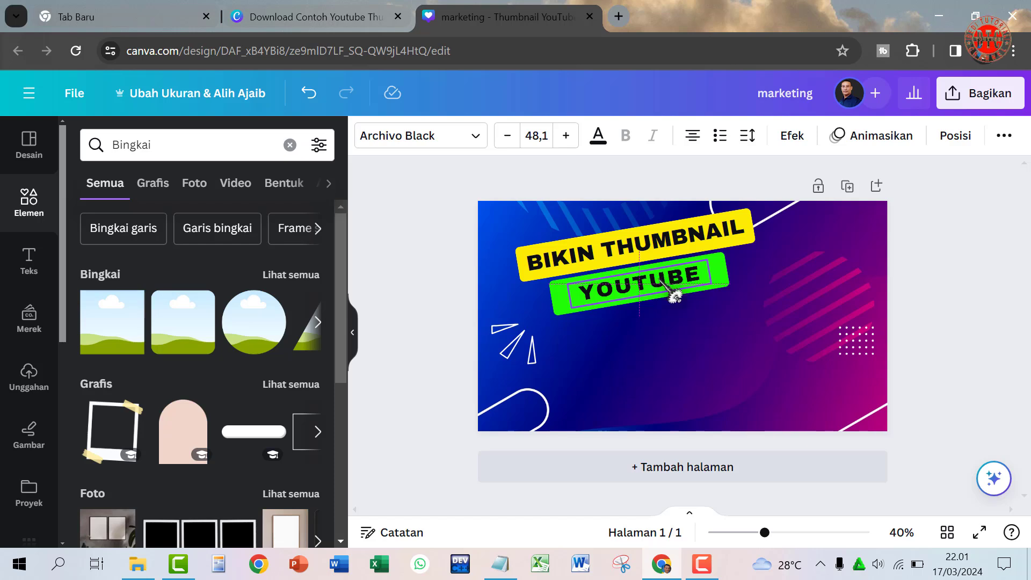
{"action": "left_click", "coordinate": [759, 284]}
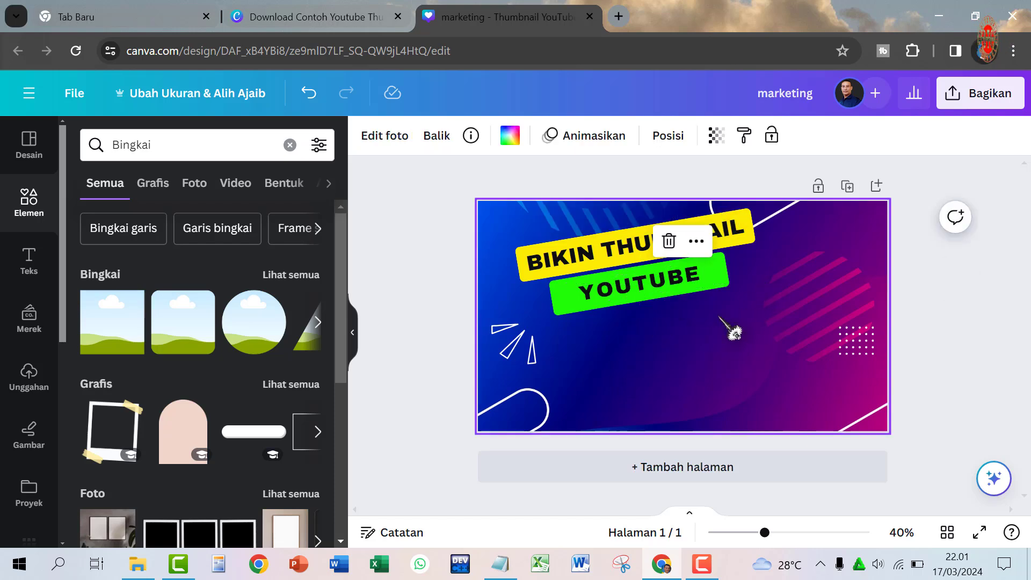
Step: Reduce the green bar's height and width to fit "YOUTUBE" and shift it slightly right and down, away from the yellow bar
{"action": "left_click", "coordinate": [723, 280]}
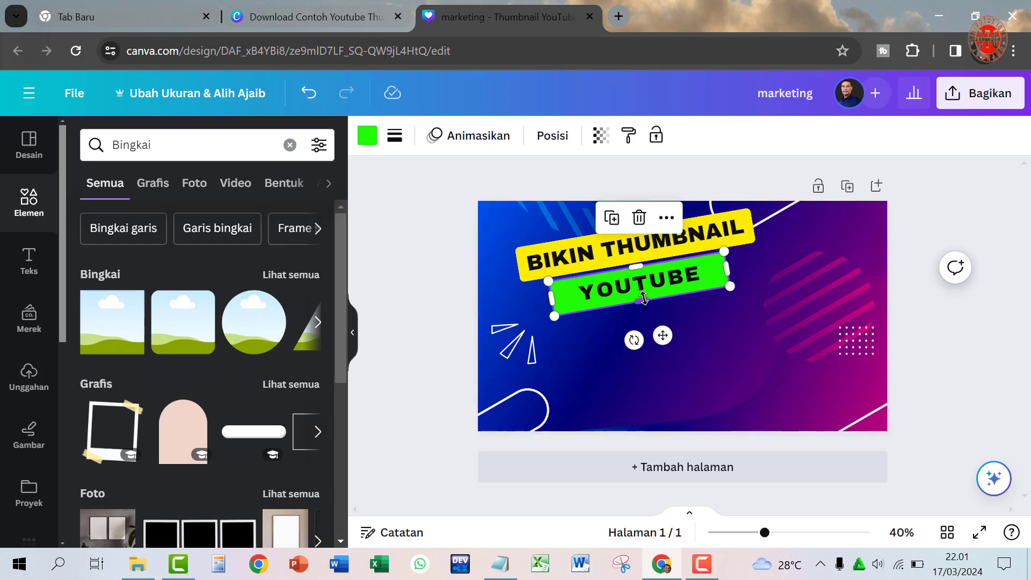
{"action": "left_click_drag", "start_coordinate": [644, 299], "coordinate": [644, 299]}
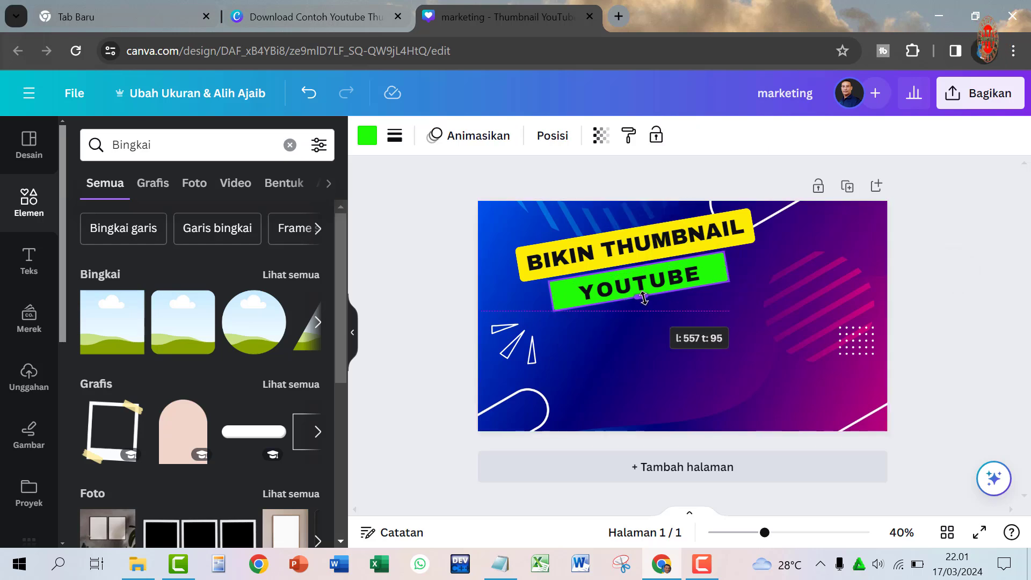
{"action": "left_click_drag", "start_coordinate": [644, 298], "coordinate": [649, 282]}
{"action": "left_click", "coordinate": [724, 278]}
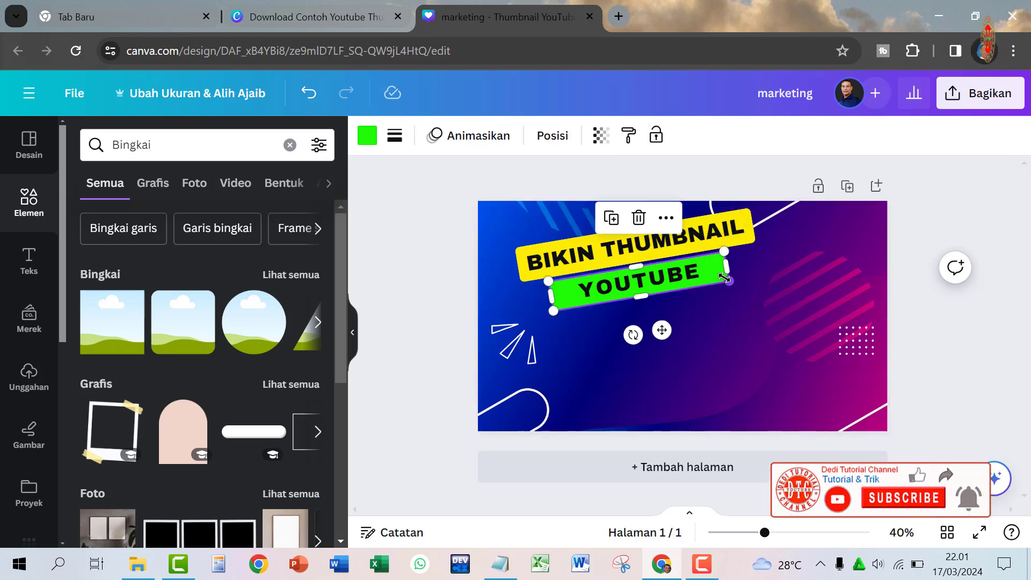
{"action": "left_click_drag", "start_coordinate": [717, 270], "coordinate": [705, 273]}
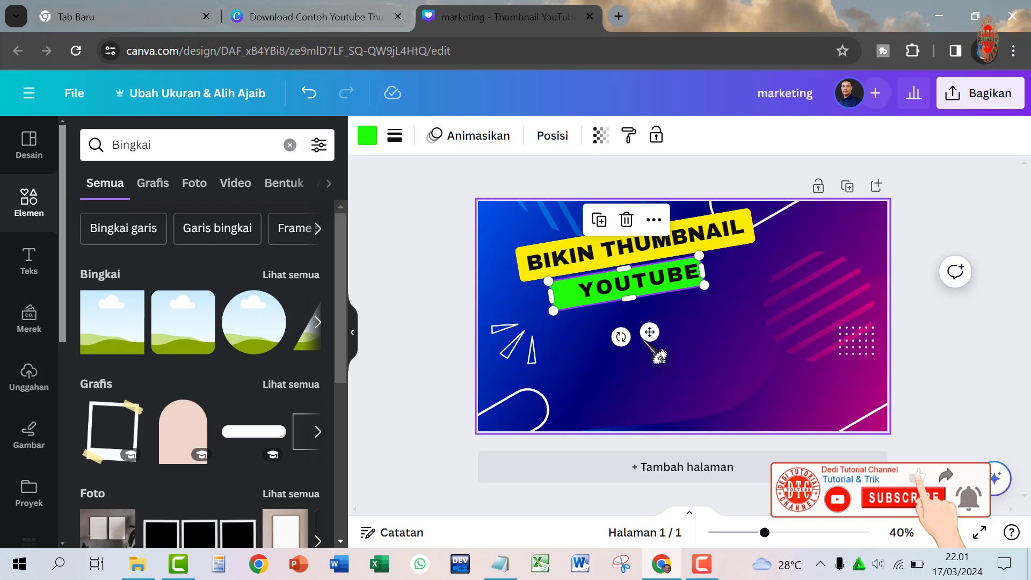
{"action": "left_click_drag", "start_coordinate": [650, 333], "coordinate": [660, 331]}
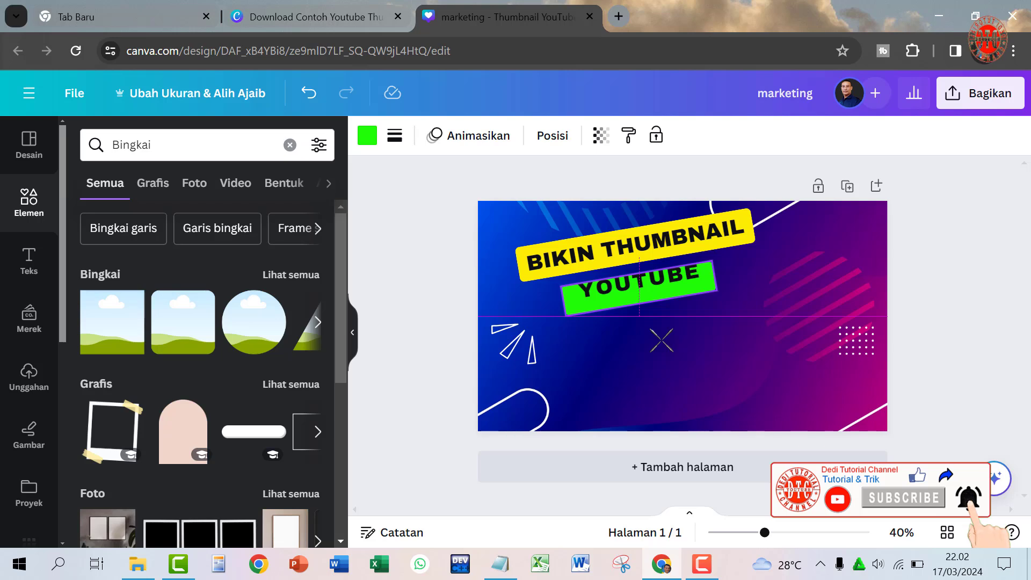
Step: Nudge the "YOUTUBE" text down so it is centered on the smaller green bar
{"action": "left_click_drag", "start_coordinate": [662, 283], "coordinate": [662, 282]}
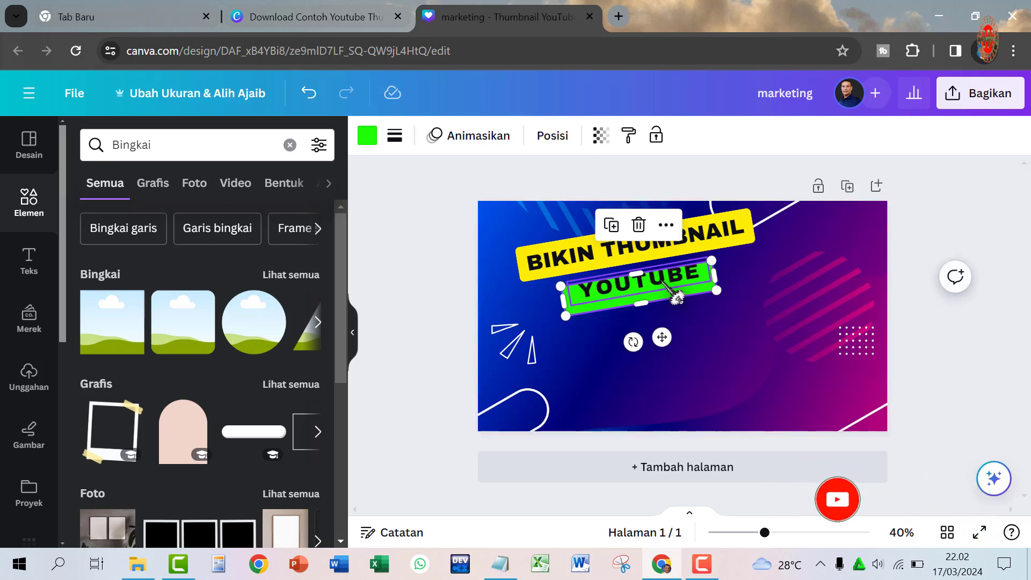
{"action": "left_click", "coordinate": [661, 282]}
{"action": "left_click_drag", "start_coordinate": [662, 329], "coordinate": [662, 329]}
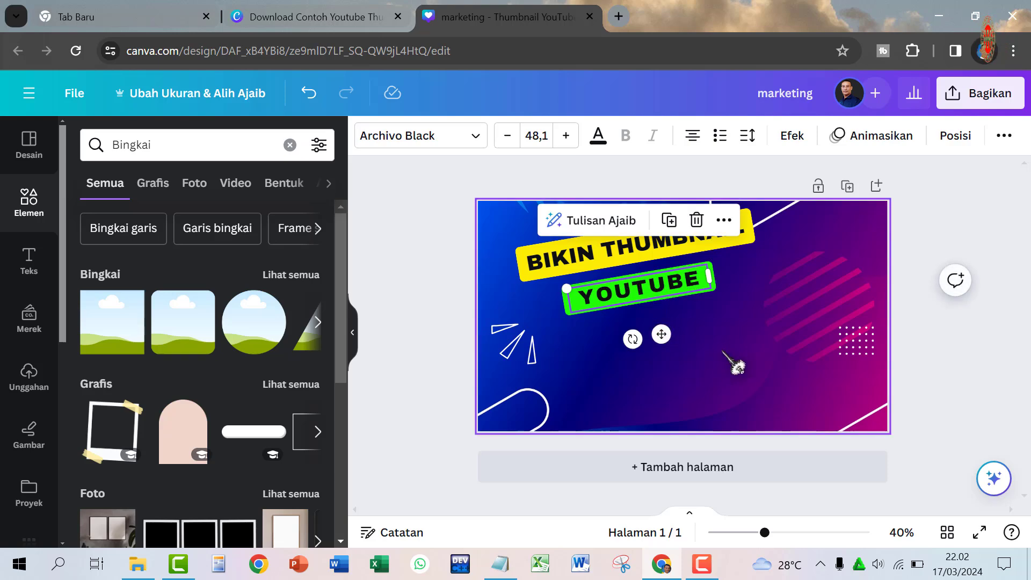
{"action": "left_click", "coordinate": [745, 364]}
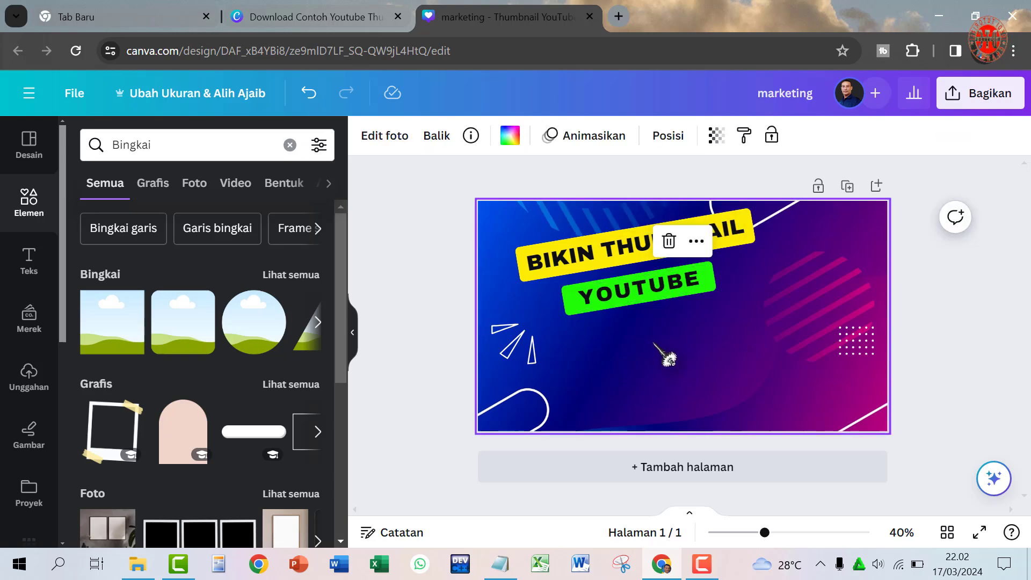
Step: Select both bars with their texts and shift them together slightly left and down
{"action": "left_click_drag", "start_coordinate": [654, 343], "coordinate": [607, 249]}
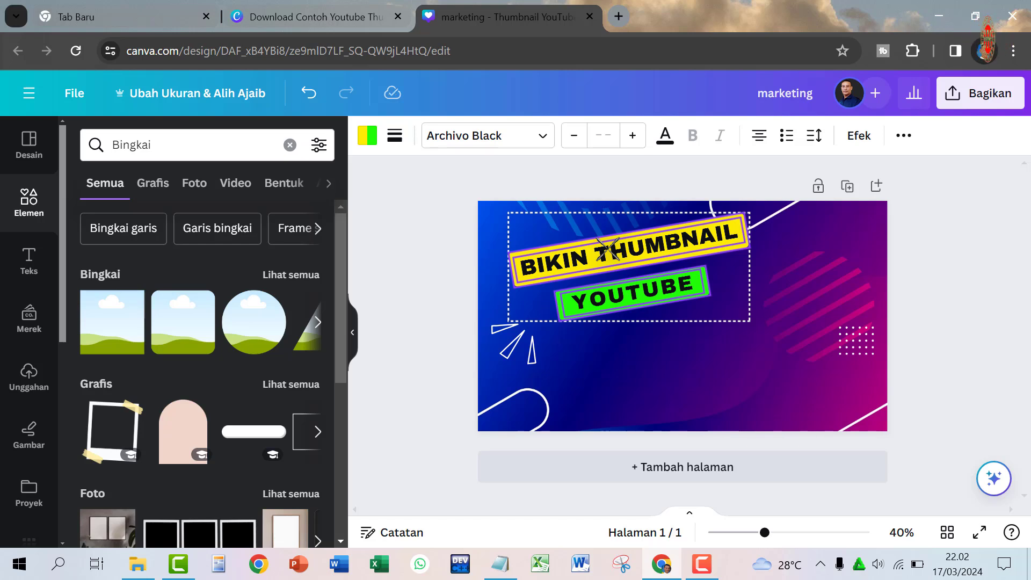
{"action": "left_click_drag", "start_coordinate": [608, 248], "coordinate": [607, 249]}
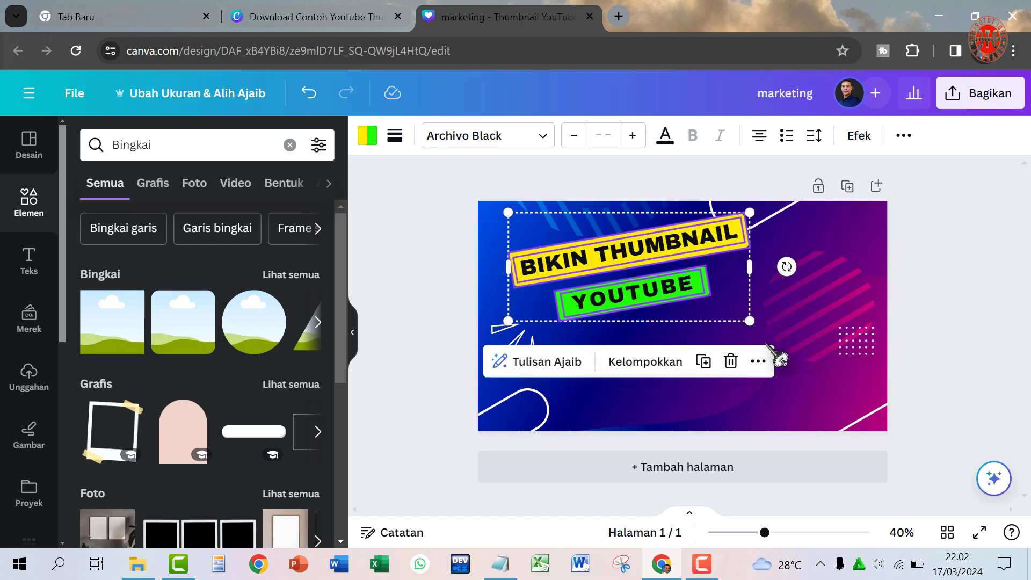
{"action": "left_click", "coordinate": [804, 331]}
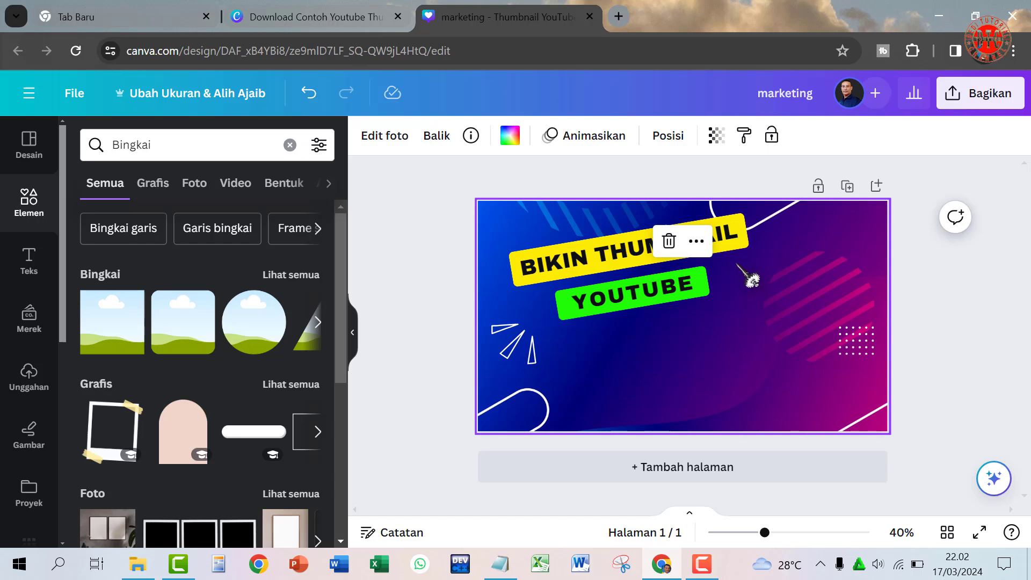
Step: Duplicate the white triangle accent and place the copy to the right of the "BIKIN THUMBNAIL" bar
{"action": "left_click", "coordinate": [538, 363]}
{"action": "left_click_drag", "start_coordinate": [537, 363], "coordinate": [806, 276]}
{"action": "left_click", "coordinate": [493, 237]}
Step: Flip the accent copy vertically and rotate it so its triangles fan outward beside the yellow bar's right end
{"action": "left_click", "coordinate": [508, 142]}
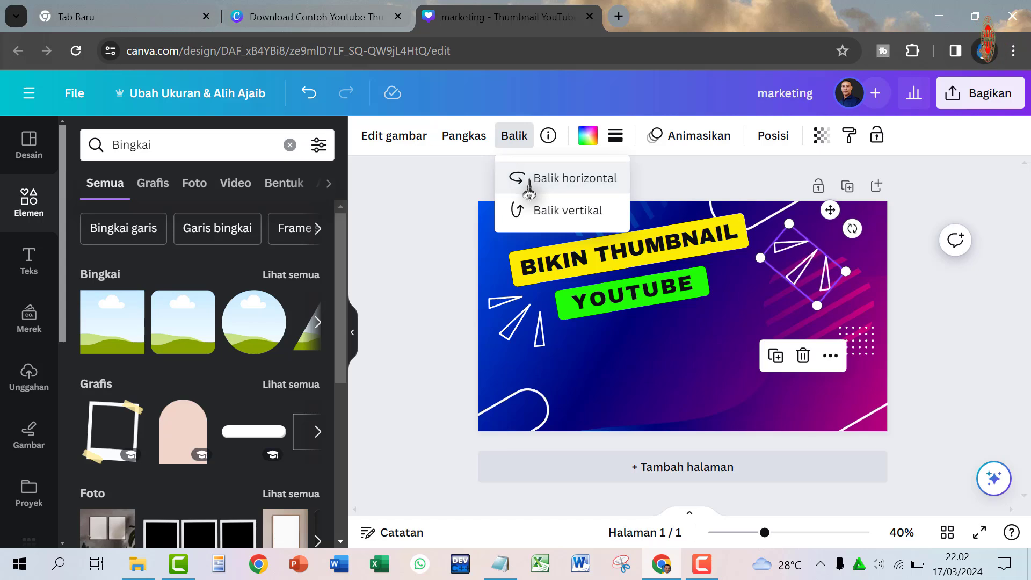
{"action": "left_click", "coordinate": [542, 181]}
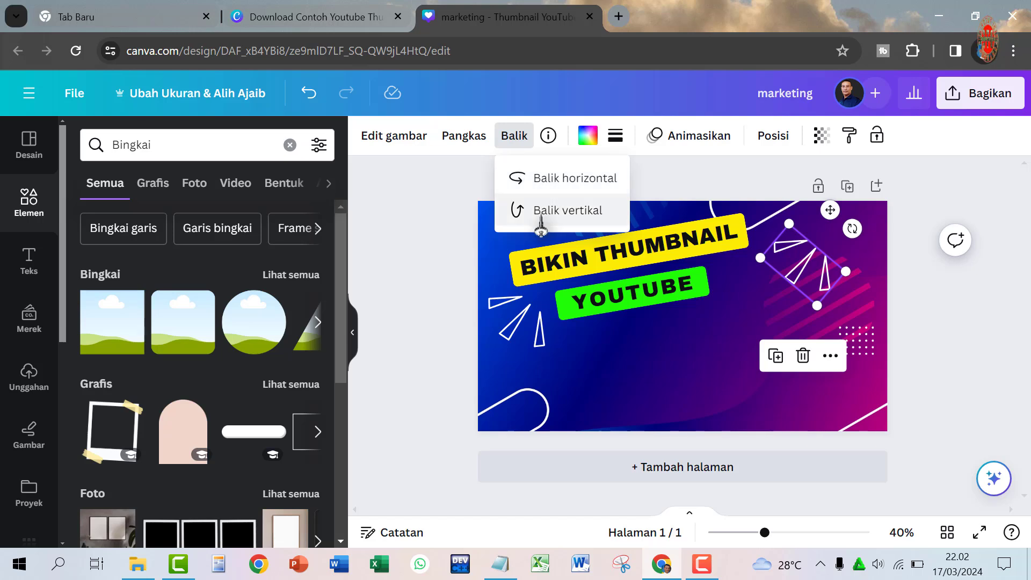
{"action": "left_click", "coordinate": [538, 210]}
{"action": "left_click_drag", "start_coordinate": [814, 283], "coordinate": [814, 260]}
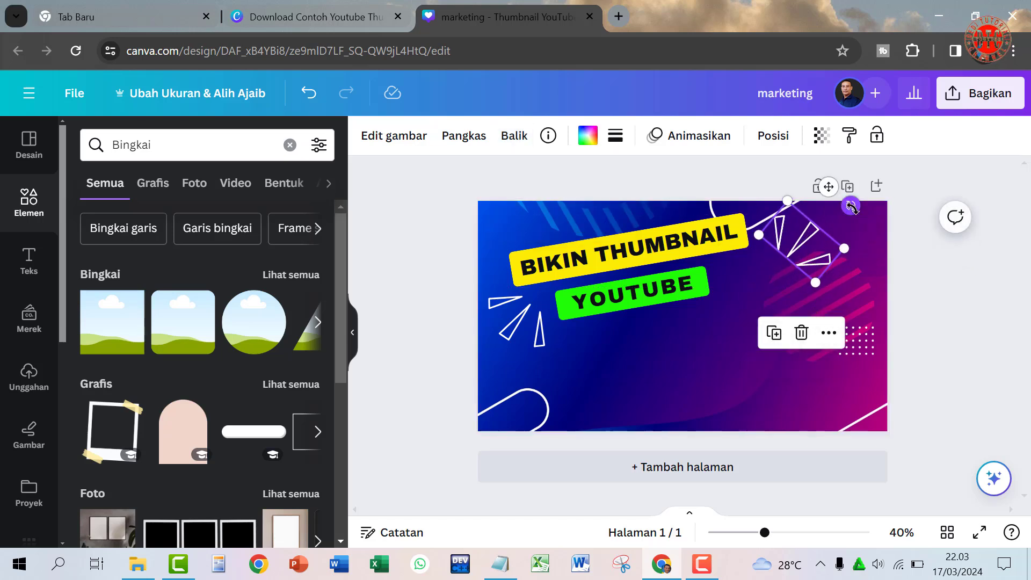
{"action": "left_click_drag", "start_coordinate": [852, 227], "coordinate": [863, 256]}
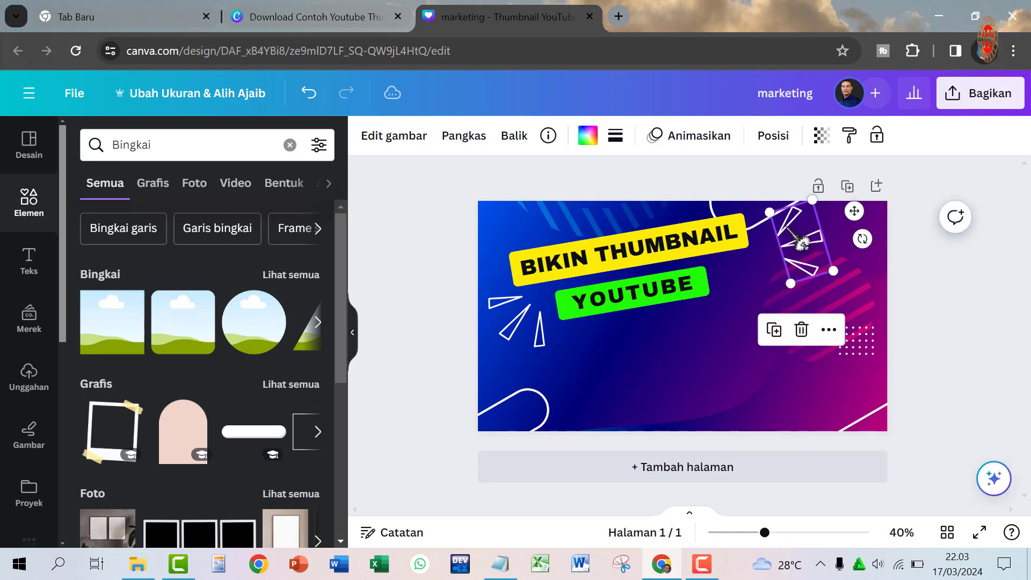
{"action": "left_click_drag", "start_coordinate": [801, 241], "coordinate": [791, 245]}
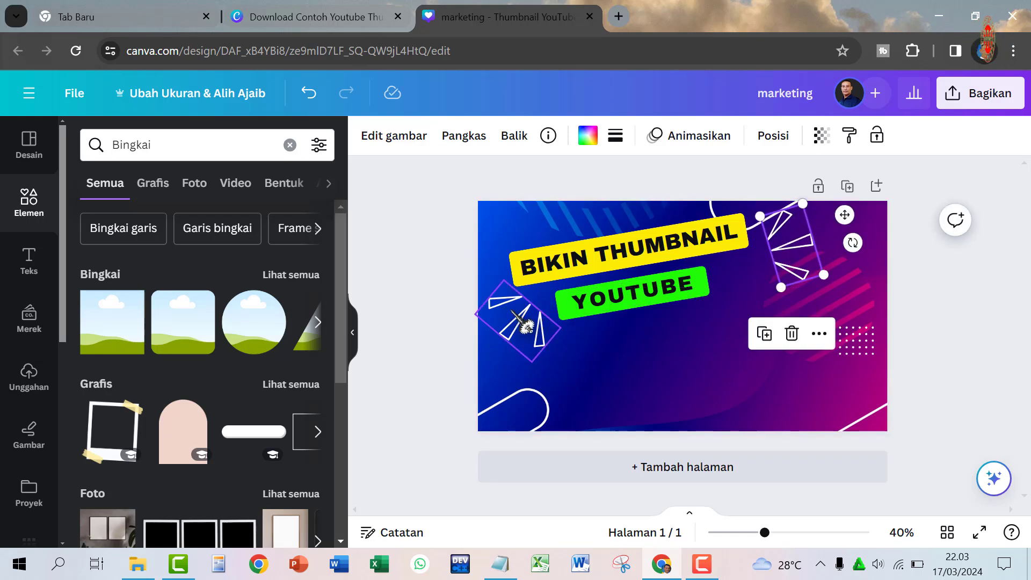
Step: Rotate the left triangle accent slightly and nudge both accents into place on either side of the text bars
{"action": "left_click", "coordinate": [522, 321]}
{"action": "mouse_move", "coordinate": [566, 285]}
{"action": "left_mouse_down"}
{"action": "mouse_move", "coordinate": [564, 304]}
{"action": "mouse_move", "coordinate": [573, 296]}
{"action": "left_mouse_up"}
{"action": "left_click_drag", "start_coordinate": [514, 319], "coordinate": [504, 318]}
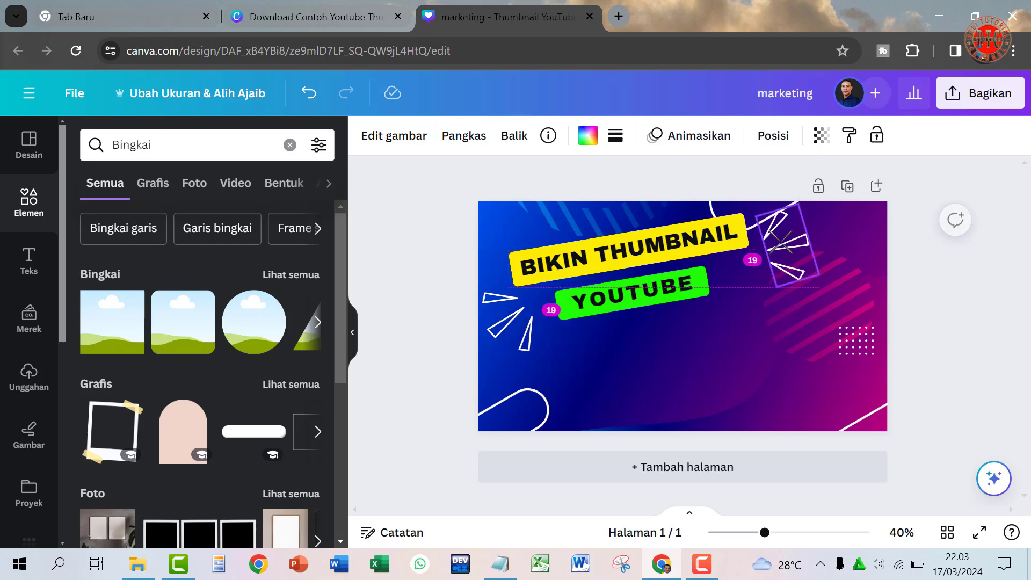
{"action": "left_click_drag", "start_coordinate": [798, 259], "coordinate": [794, 263]}
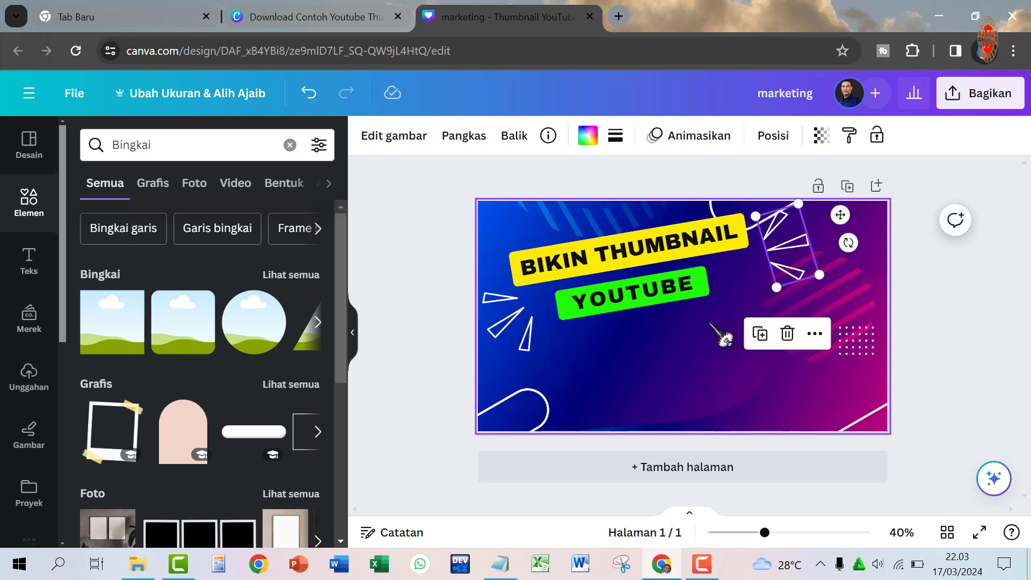
{"action": "left_click", "coordinate": [711, 323]}
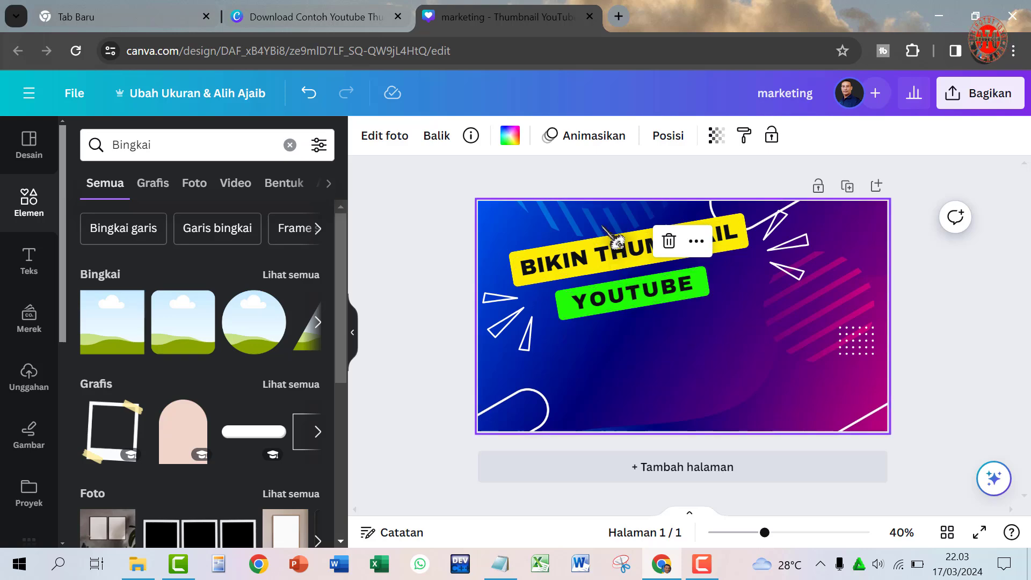
Step: Duplicate the yellow "BIKIN THUMBNAIL" bar with its text and place the copy below the green "YOUTUBE" bar
{"action": "left_click_drag", "start_coordinate": [602, 224], "coordinate": [616, 268]}
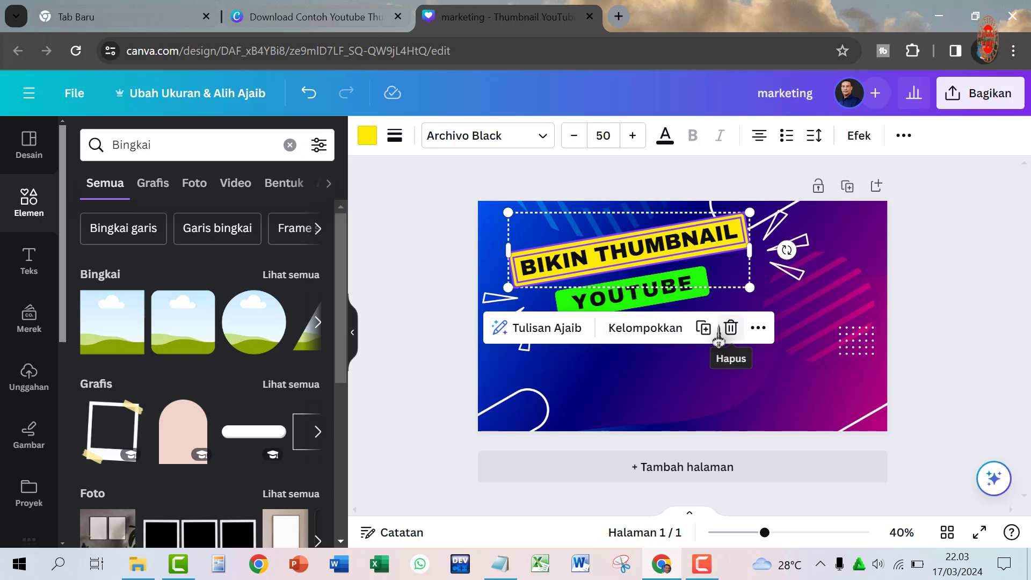
{"action": "left_click", "coordinate": [704, 336]}
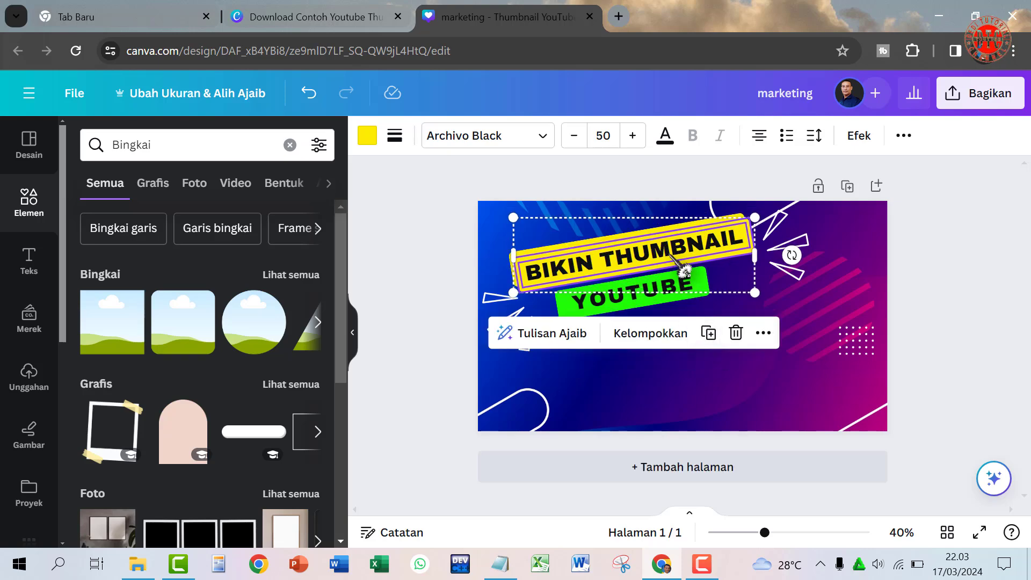
{"action": "left_click_drag", "start_coordinate": [683, 272], "coordinate": [690, 327]}
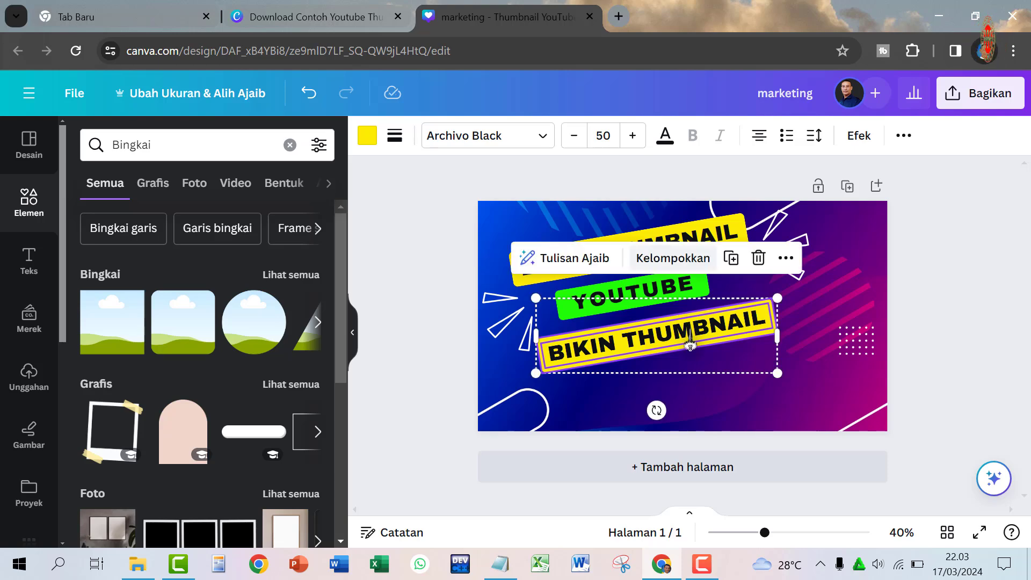
{"action": "left_click", "coordinate": [718, 356]}
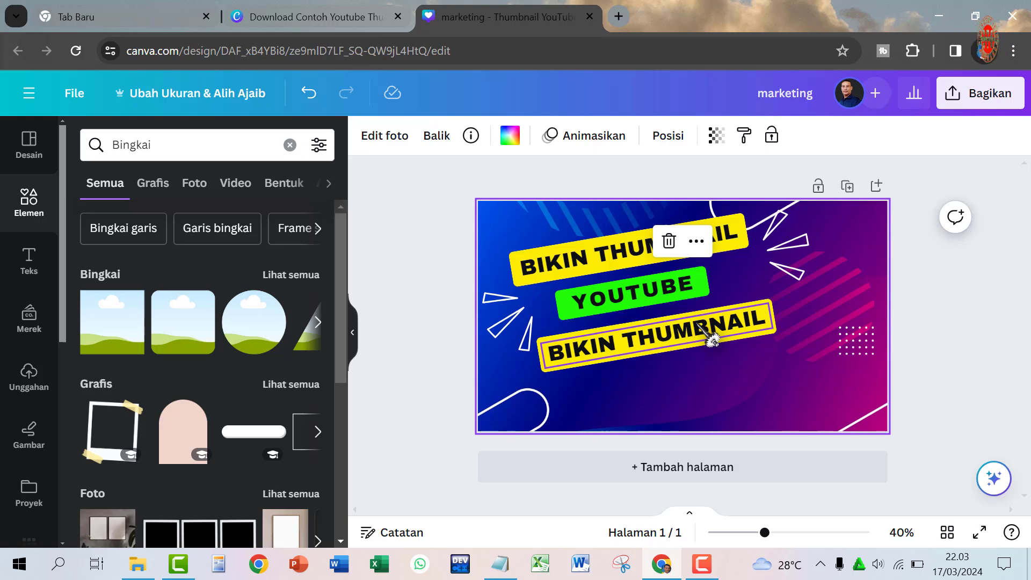
Step: Replace the text on the copied yellow bar with "PAKAI CANVA"
{"action": "left_click", "coordinate": [709, 337]}
{"action": "left_click", "coordinate": [696, 324]}
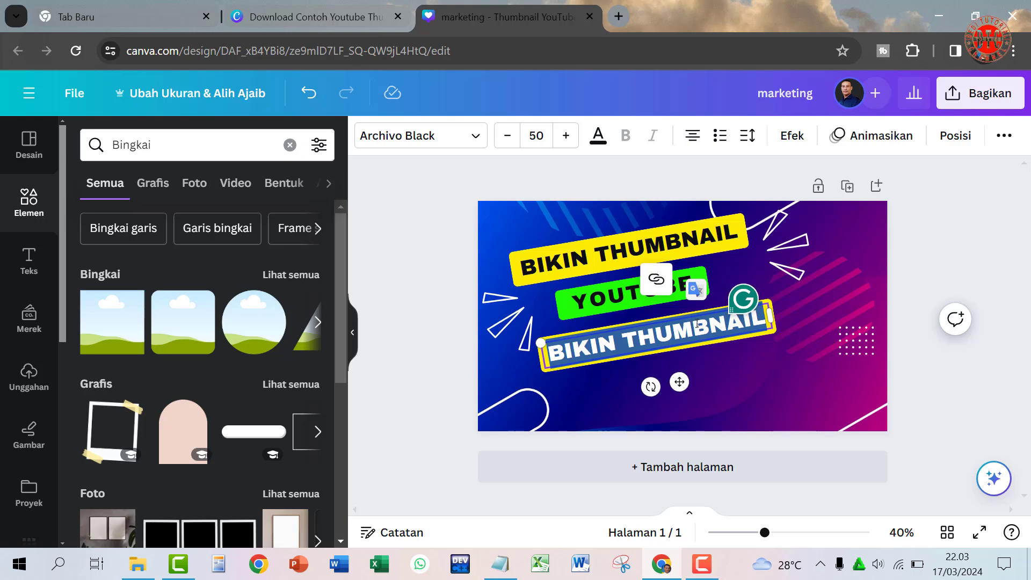
{"action": "type", "text": "PAKAI"}
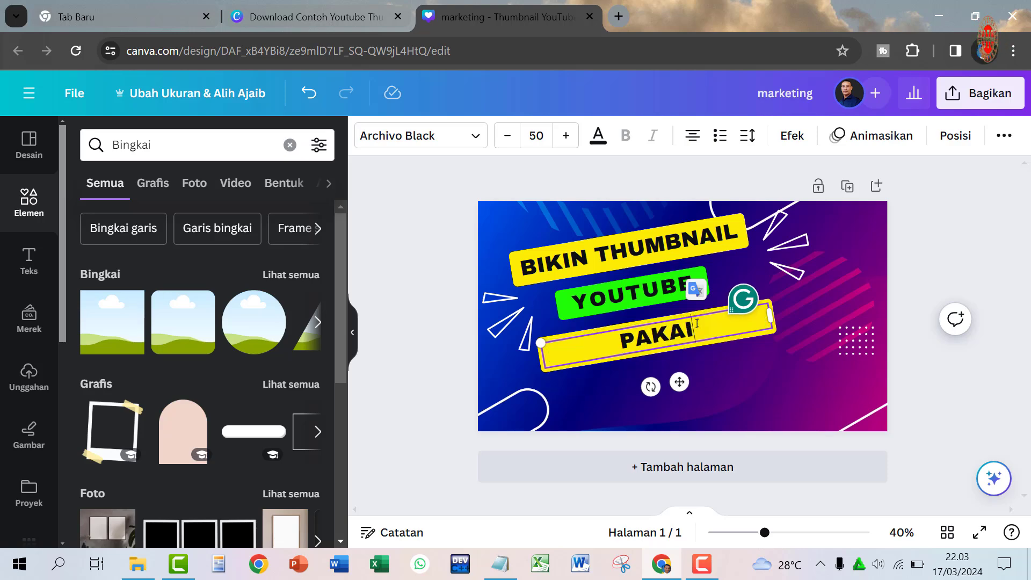
{"action": "type", "text": " CANVA"}
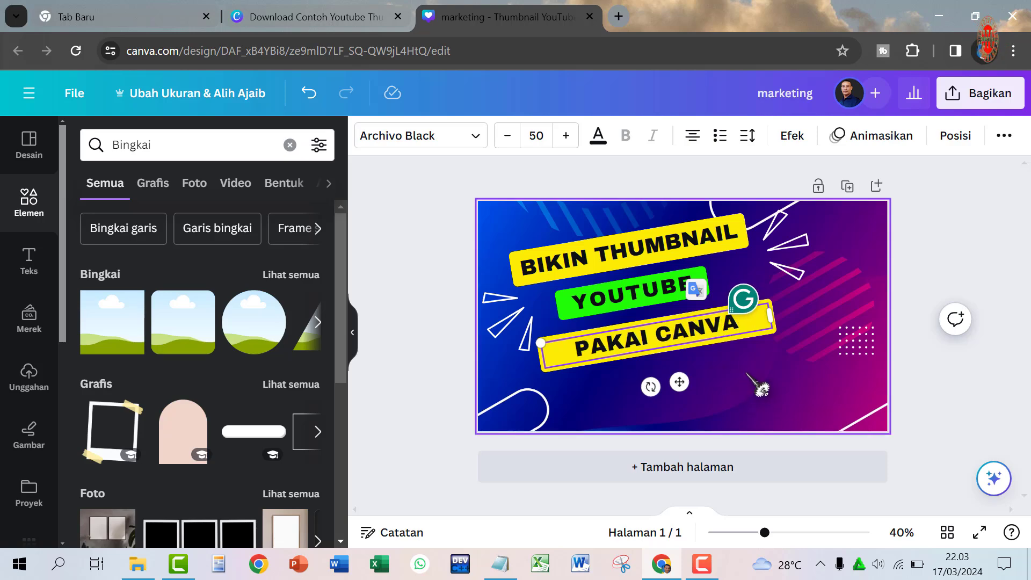
{"action": "left_click", "coordinate": [758, 384]}
Step: Try the Gagalin font on the "PAKAI CANVA" text
{"action": "left_click", "coordinate": [731, 339]}
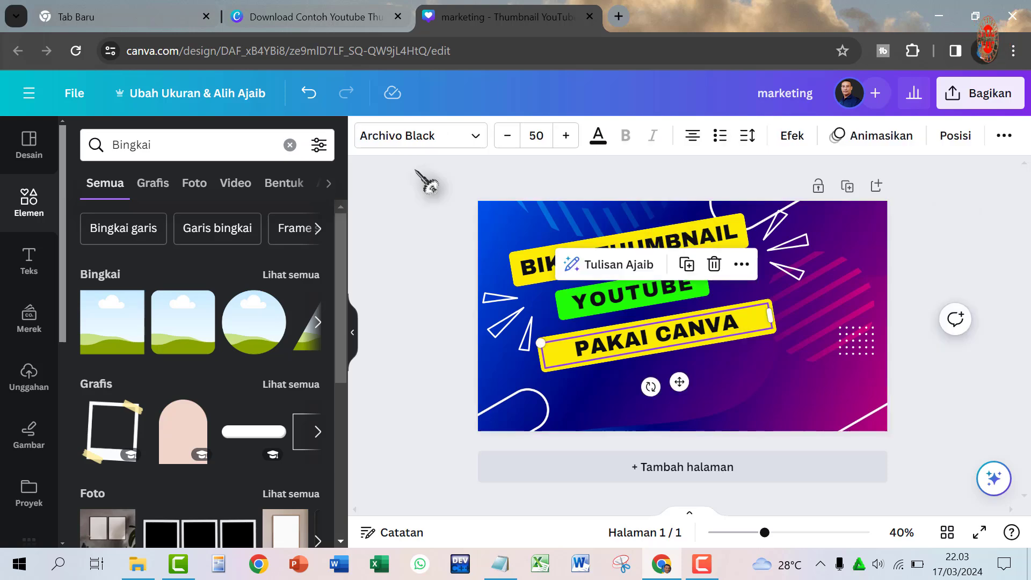
{"action": "left_click", "coordinate": [476, 138]}
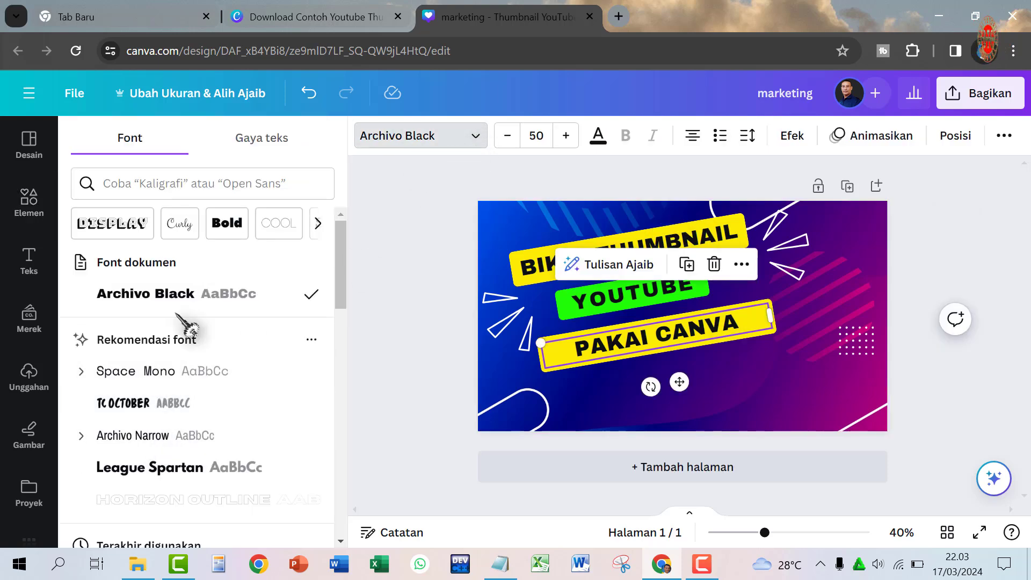
{"action": "scroll", "coordinate": [180, 376], "scroll_direction": "down", "scroll_amount": 4}
{"action": "scroll", "coordinate": [204, 349], "scroll_direction": "up", "scroll_amount": 5}
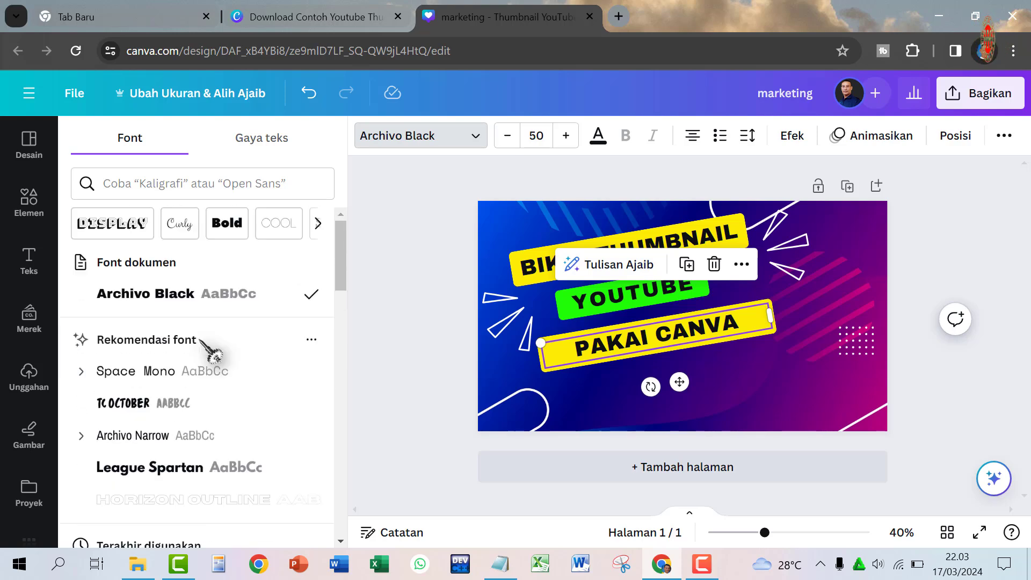
{"action": "scroll", "coordinate": [202, 365], "scroll_direction": "down", "scroll_amount": 10}
{"action": "scroll", "coordinate": [195, 376], "scroll_direction": "down", "scroll_amount": 1}
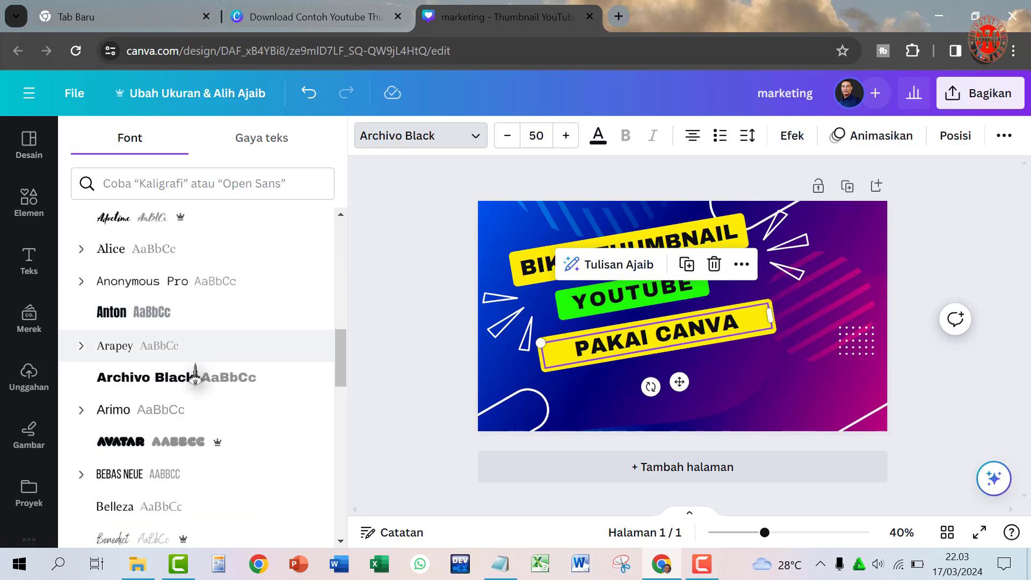
{"action": "scroll", "coordinate": [175, 448], "scroll_direction": "down", "scroll_amount": 10}
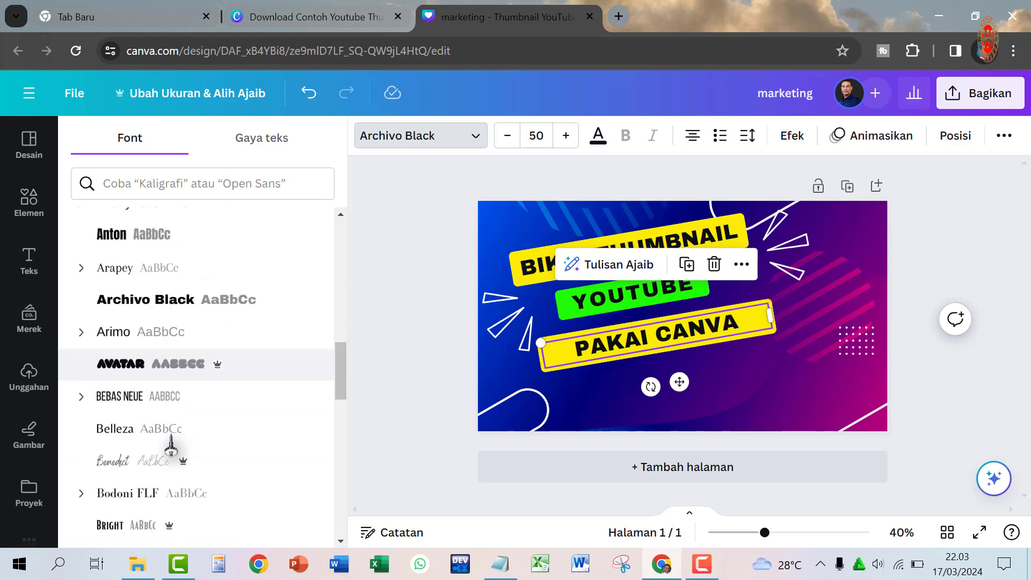
{"action": "scroll", "coordinate": [183, 437], "scroll_direction": "down", "scroll_amount": 3}
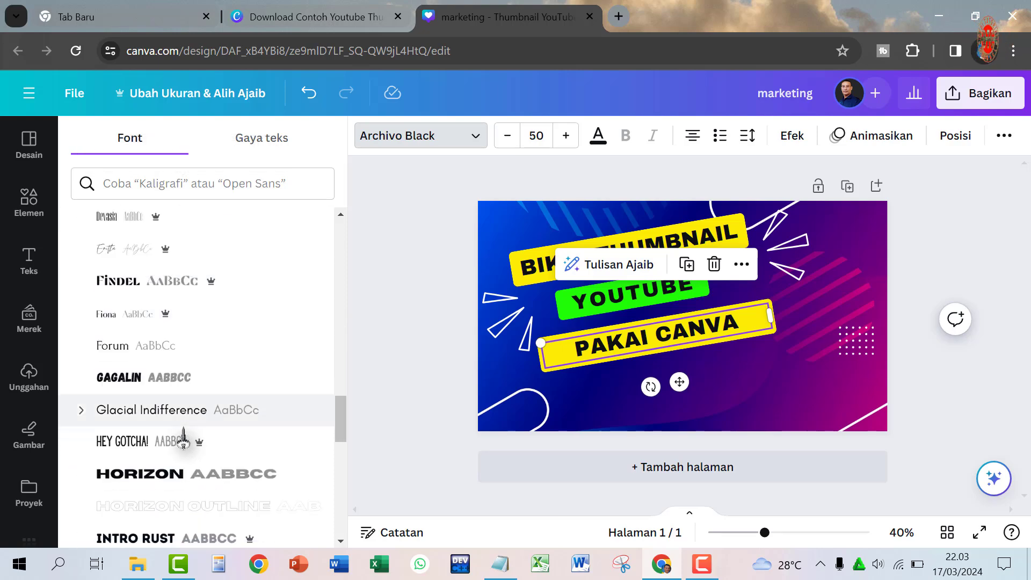
{"action": "left_click", "coordinate": [204, 384]}
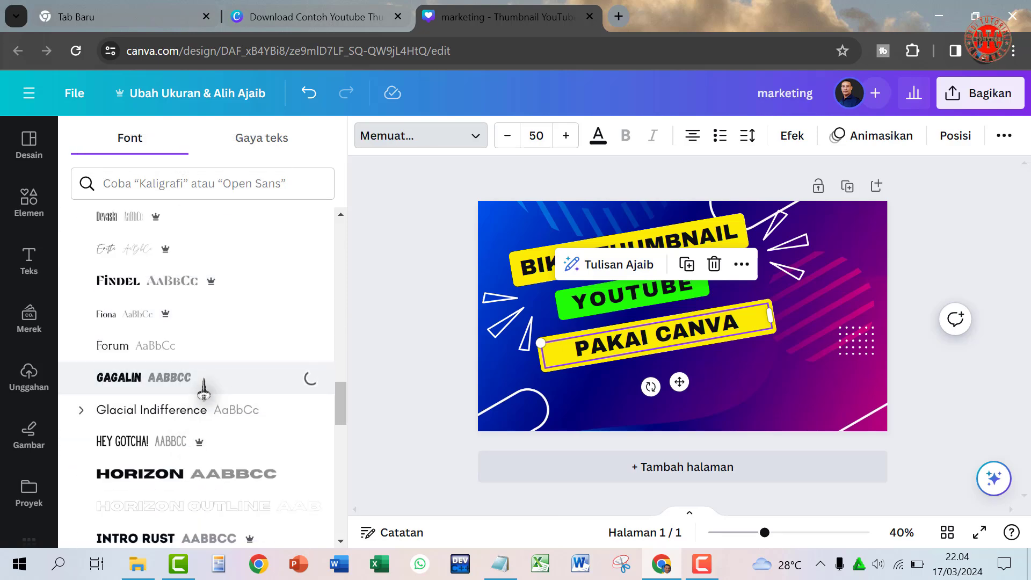
Step: Try the Shrikhand font on the "PAKAI CANVA" text
{"action": "scroll", "coordinate": [202, 392], "scroll_direction": "down", "scroll_amount": 15}
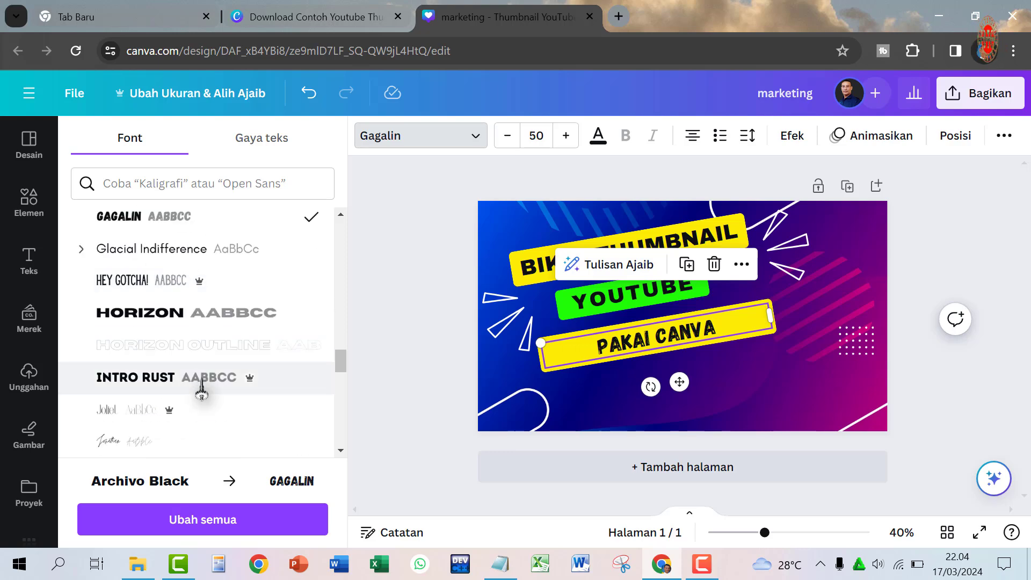
{"action": "scroll", "coordinate": [202, 392], "scroll_direction": "down", "scroll_amount": 10}
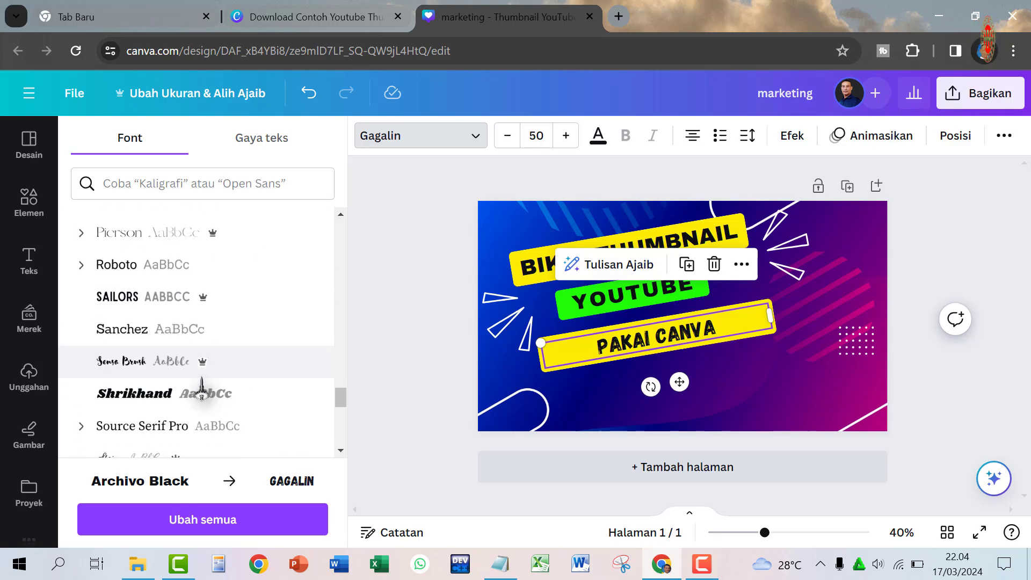
{"action": "scroll", "coordinate": [195, 346], "scroll_direction": "up", "scroll_amount": 3}
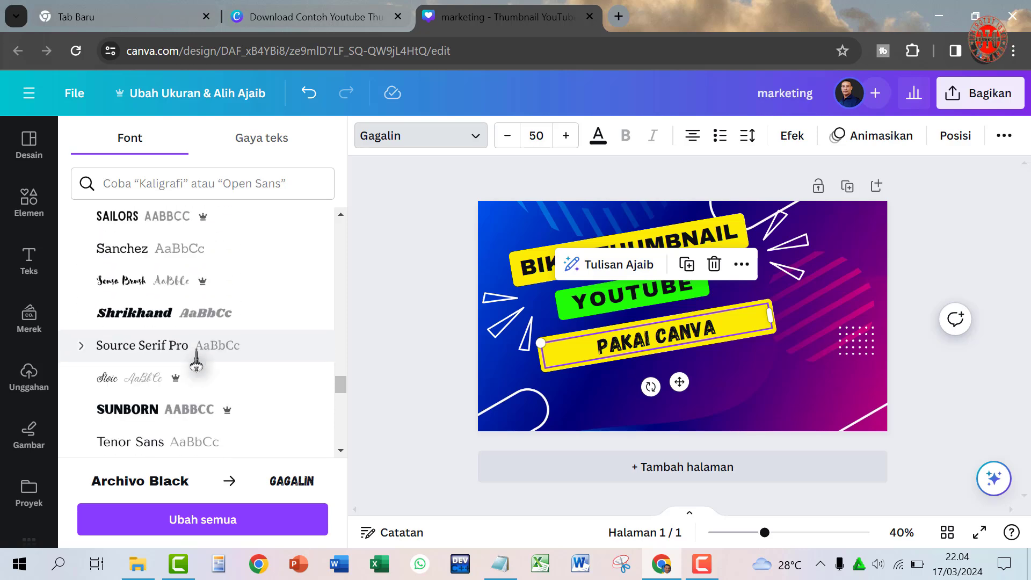
{"action": "left_click", "coordinate": [206, 318]}
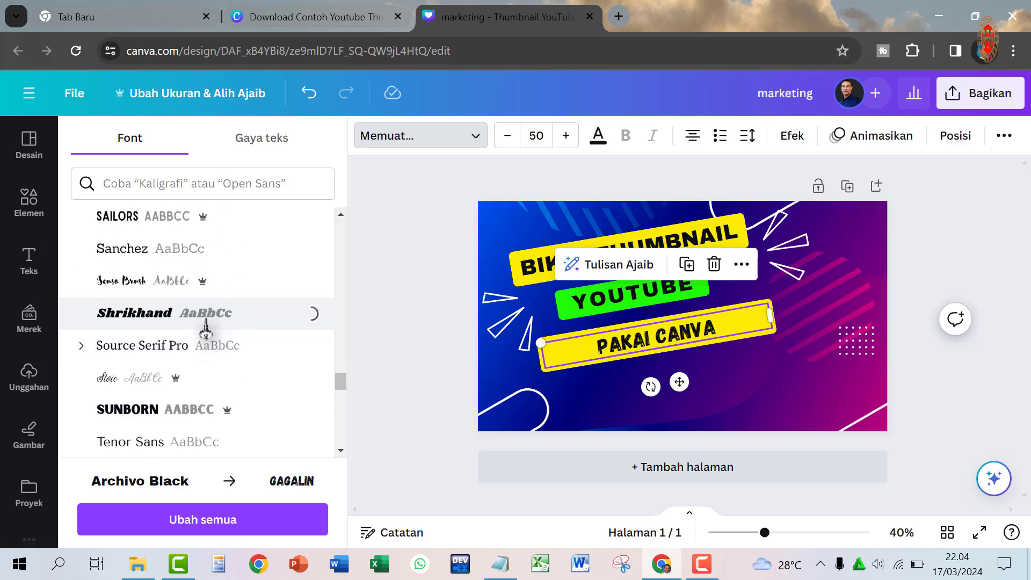
Step: Try the recommended TC October font on the "PAKAI CANVA" text
{"action": "scroll", "coordinate": [206, 327], "scroll_direction": "down", "scroll_amount": 10}
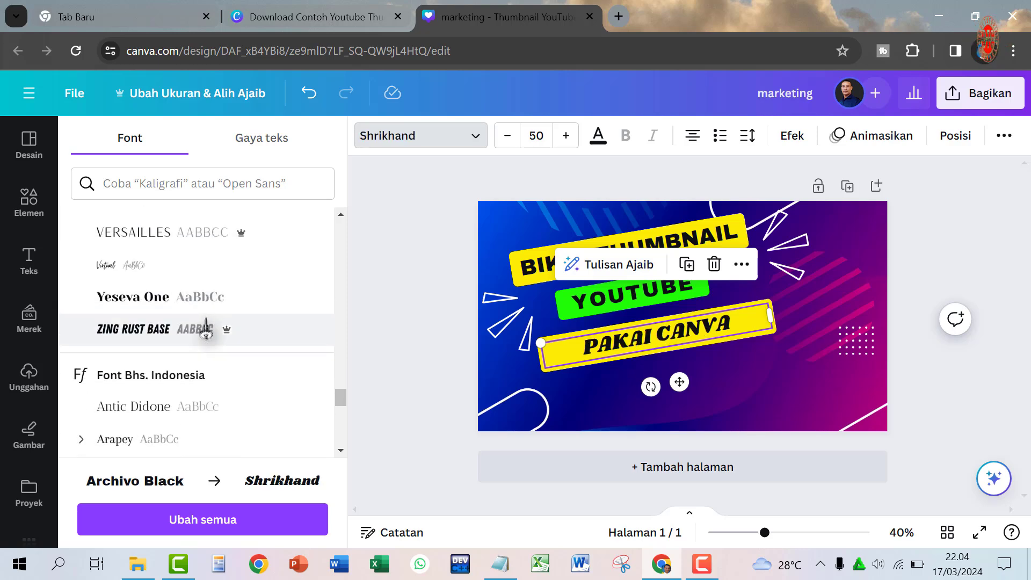
{"action": "scroll", "coordinate": [206, 327], "scroll_direction": "up", "scroll_amount": 20}
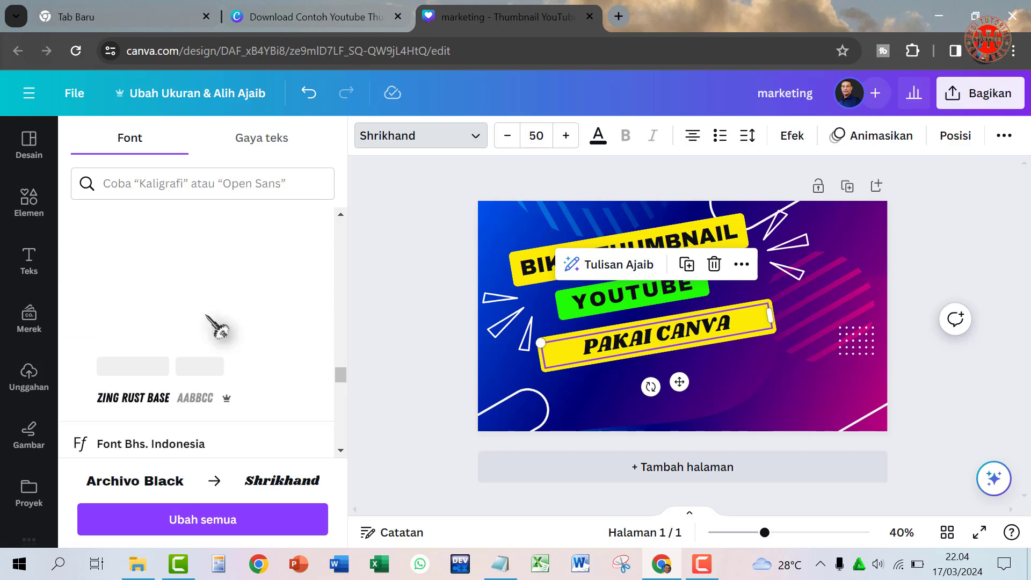
{"action": "scroll", "coordinate": [206, 327], "scroll_direction": "up", "scroll_amount": 5}
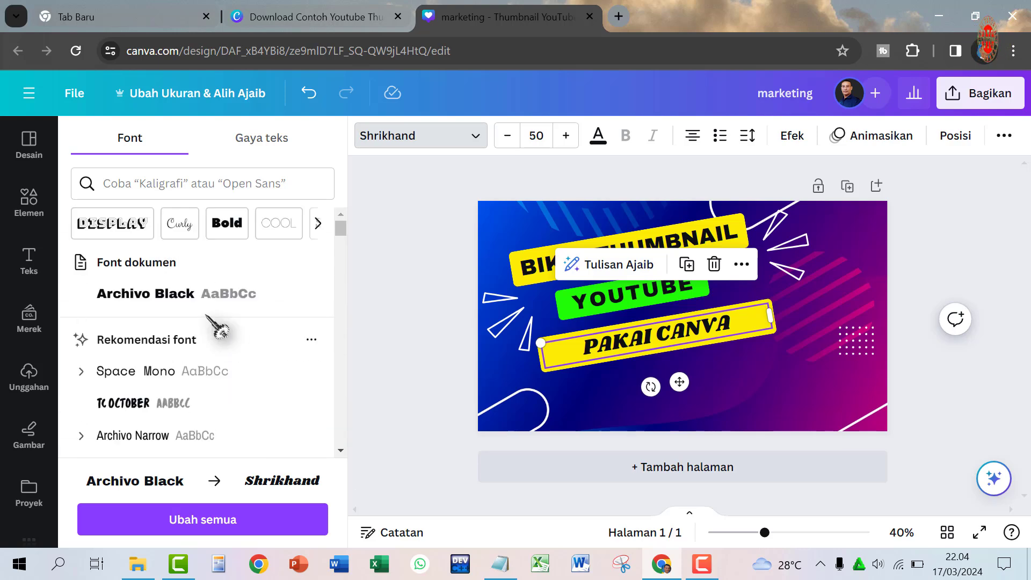
{"action": "left_click", "coordinate": [172, 404]}
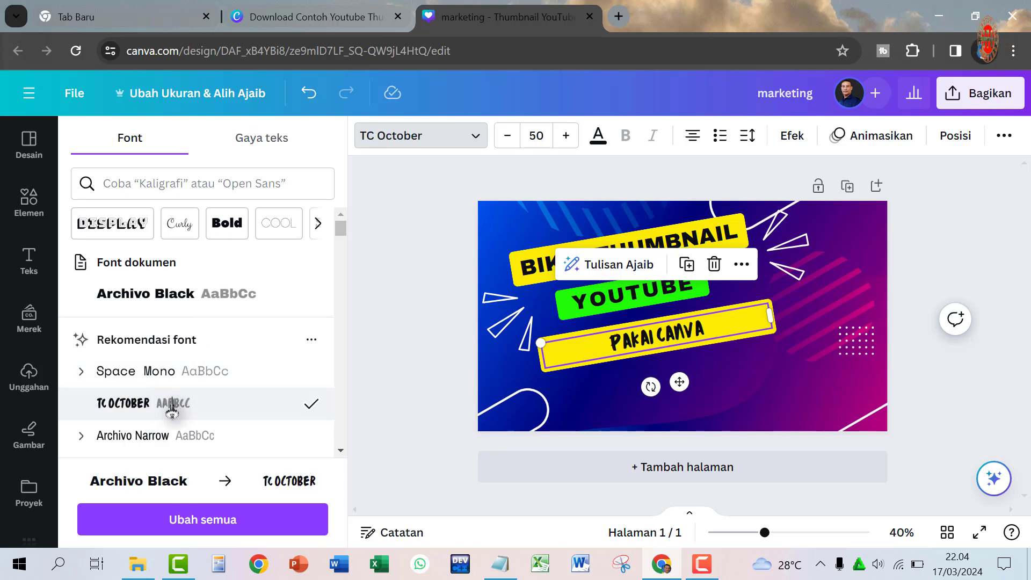
Step: Try the recently used Bree Serif font on the "PAKAI CANVA" text
{"action": "scroll", "coordinate": [172, 411], "scroll_direction": "down", "scroll_amount": 3}
{"action": "scroll", "coordinate": [172, 395], "scroll_direction": "down", "scroll_amount": 3}
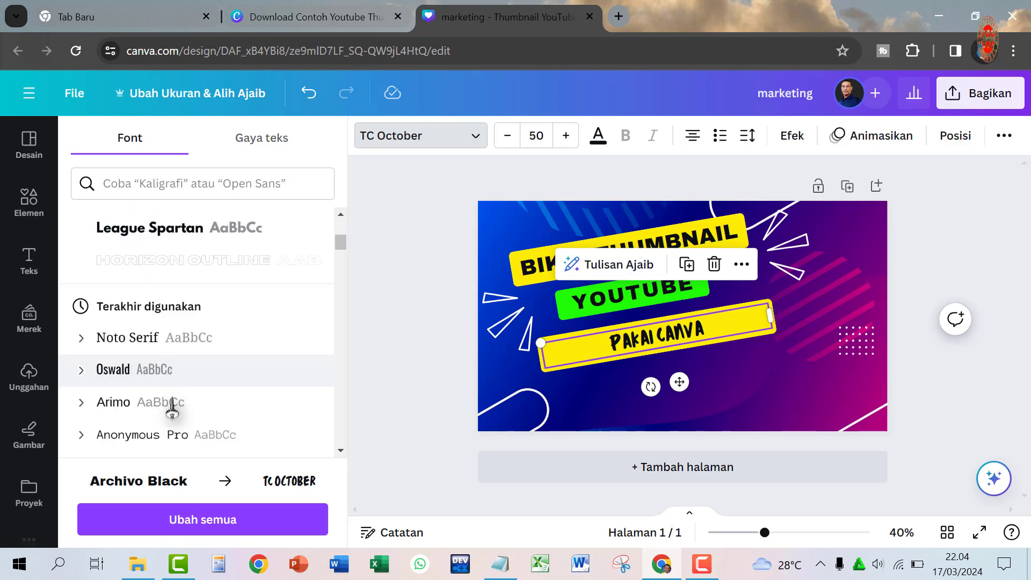
{"action": "left_click", "coordinate": [178, 391]}
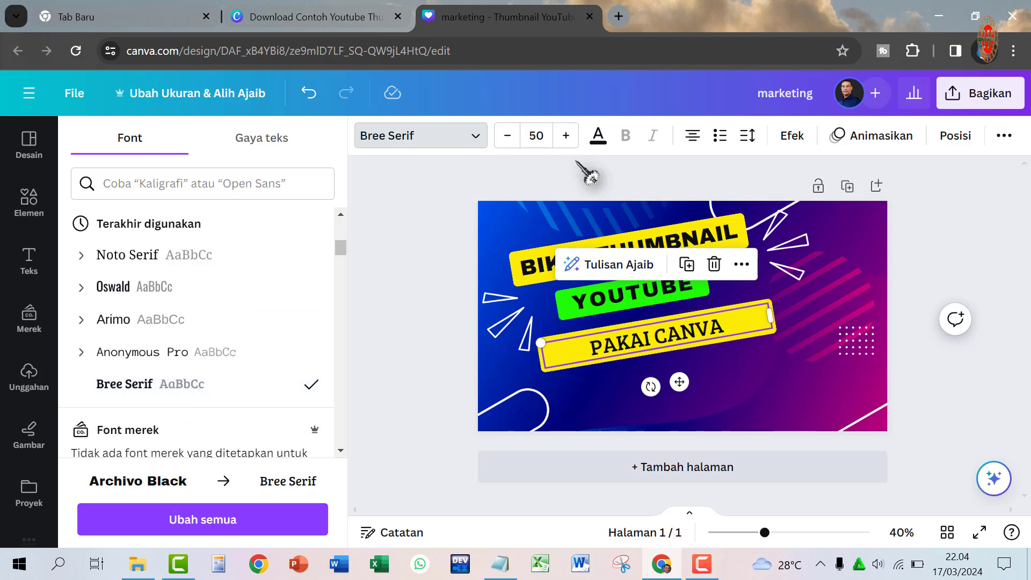
Step: Set the "PAKAI CANVA" text in the Avatar font from the popular fonts
{"action": "scroll", "coordinate": [227, 411], "scroll_direction": "down", "scroll_amount": 3}
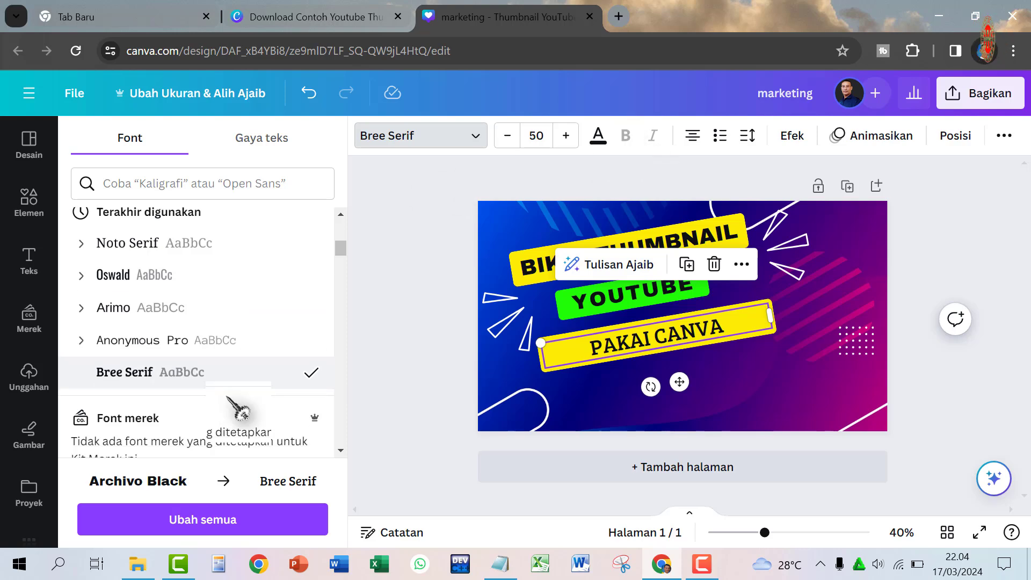
{"action": "scroll", "coordinate": [227, 411], "scroll_direction": "down", "scroll_amount": 3}
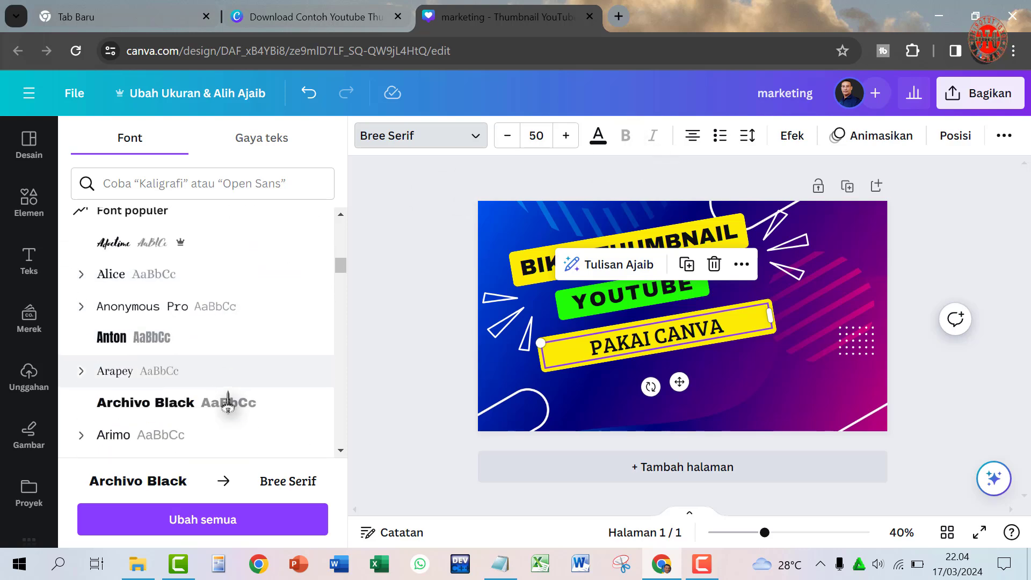
{"action": "scroll", "coordinate": [227, 392], "scroll_direction": "down", "scroll_amount": 2}
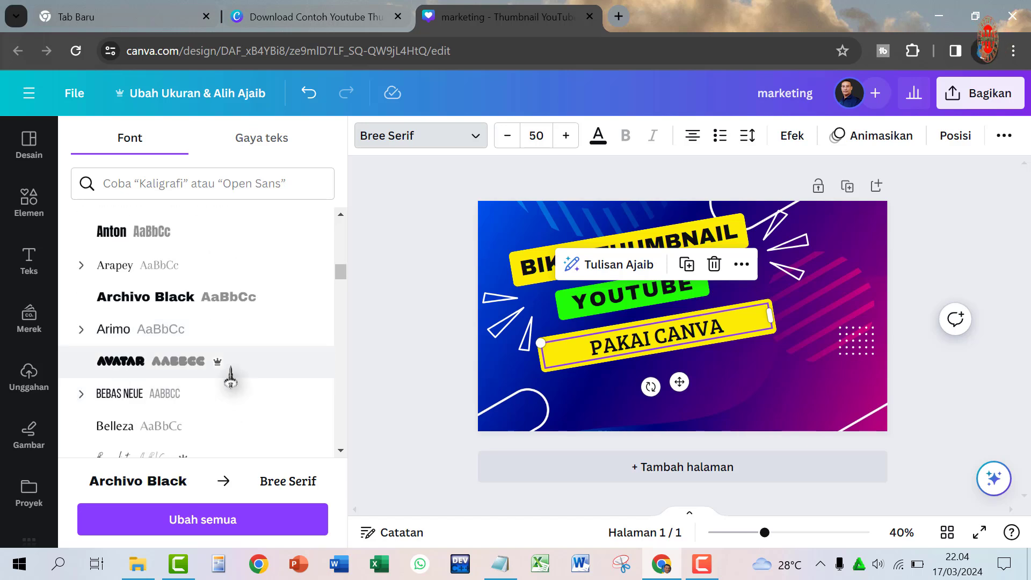
{"action": "left_click", "coordinate": [230, 368]}
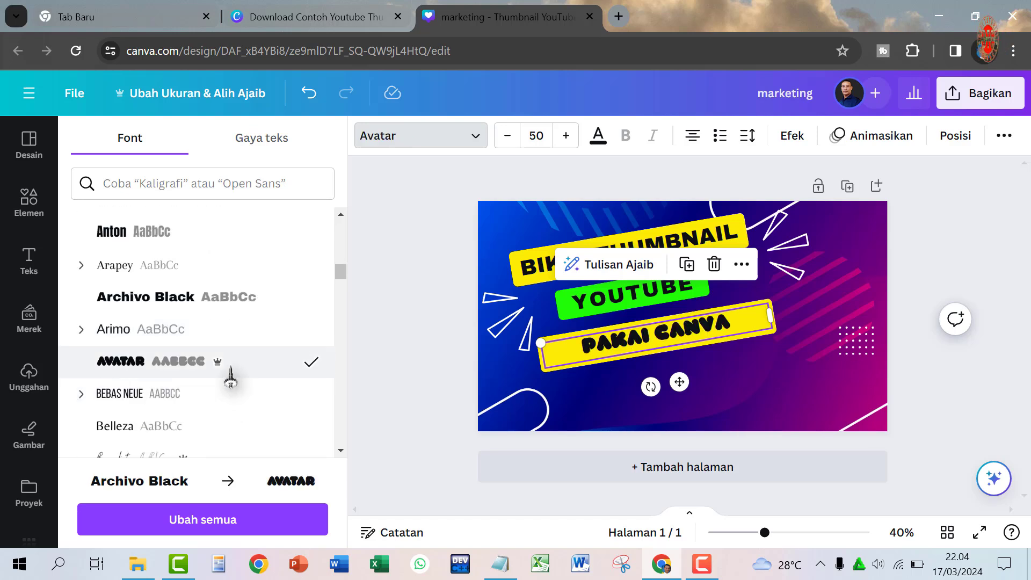
Step: Browse the popular, Indonesian-language and other font lists for a different typeface for the "PAKAI CANVA" text
{"action": "scroll", "coordinate": [231, 379], "scroll_direction": "down", "scroll_amount": 6}
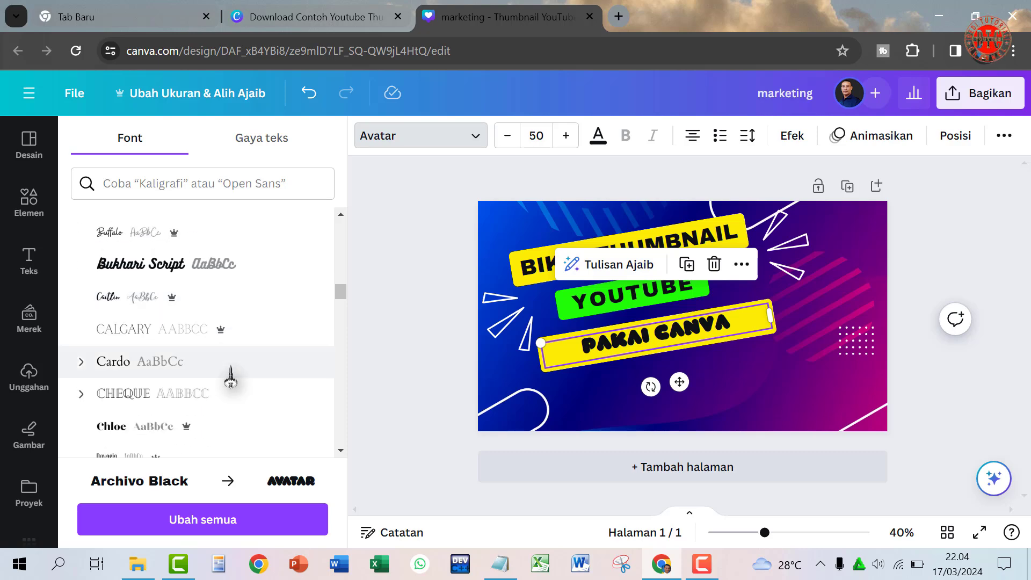
{"action": "scroll", "coordinate": [230, 379], "scroll_direction": "down", "scroll_amount": 10}
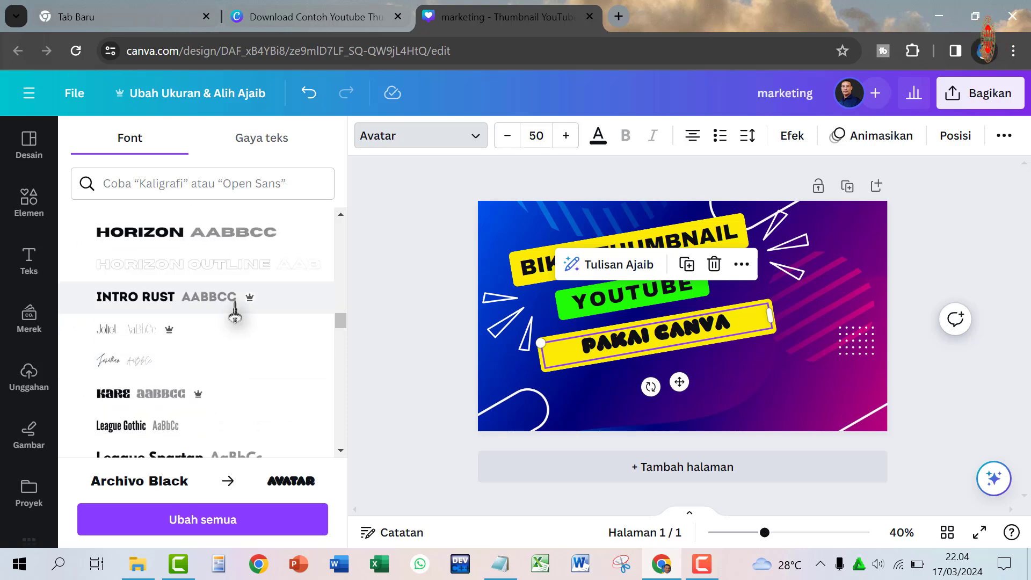
{"action": "scroll", "coordinate": [231, 378], "scroll_direction": "down", "scroll_amount": 7}
{"action": "scroll", "coordinate": [227, 375], "scroll_direction": "down", "scroll_amount": 2}
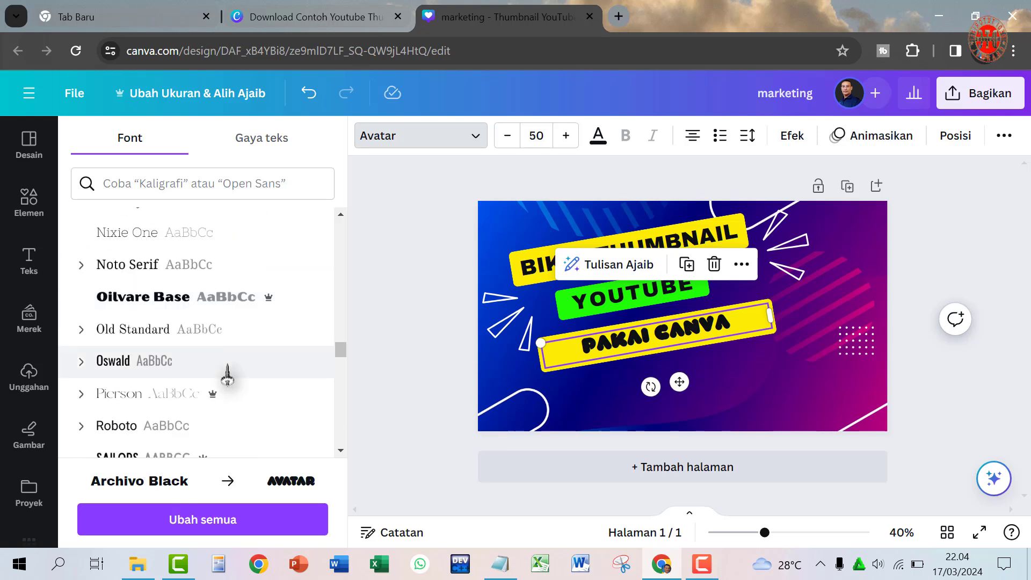
{"action": "scroll", "coordinate": [228, 374], "scroll_direction": "down", "scroll_amount": 3}
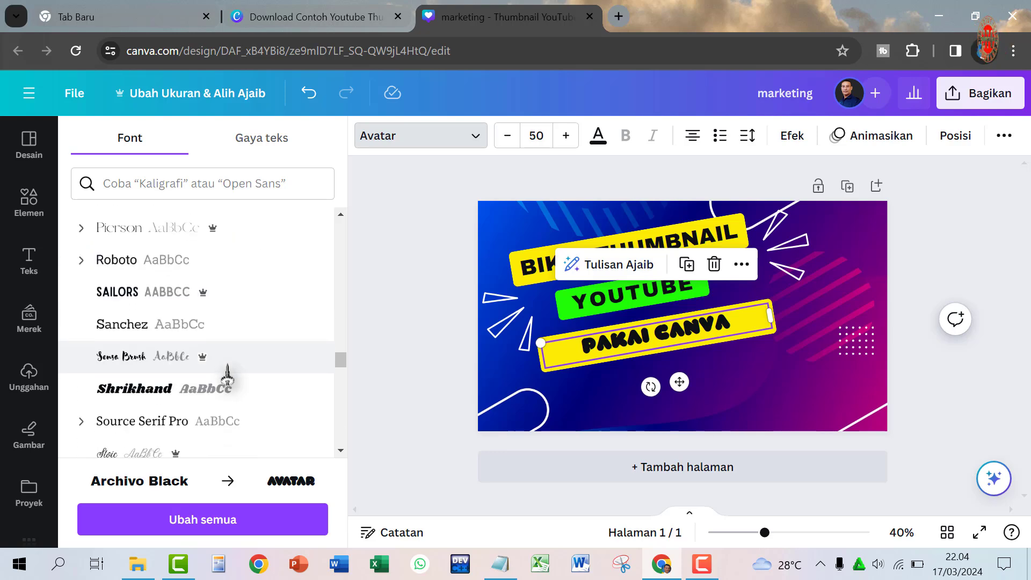
{"action": "scroll", "coordinate": [227, 376], "scroll_direction": "down", "scroll_amount": 2}
{"action": "scroll", "coordinate": [228, 374], "scroll_direction": "down", "scroll_amount": 6}
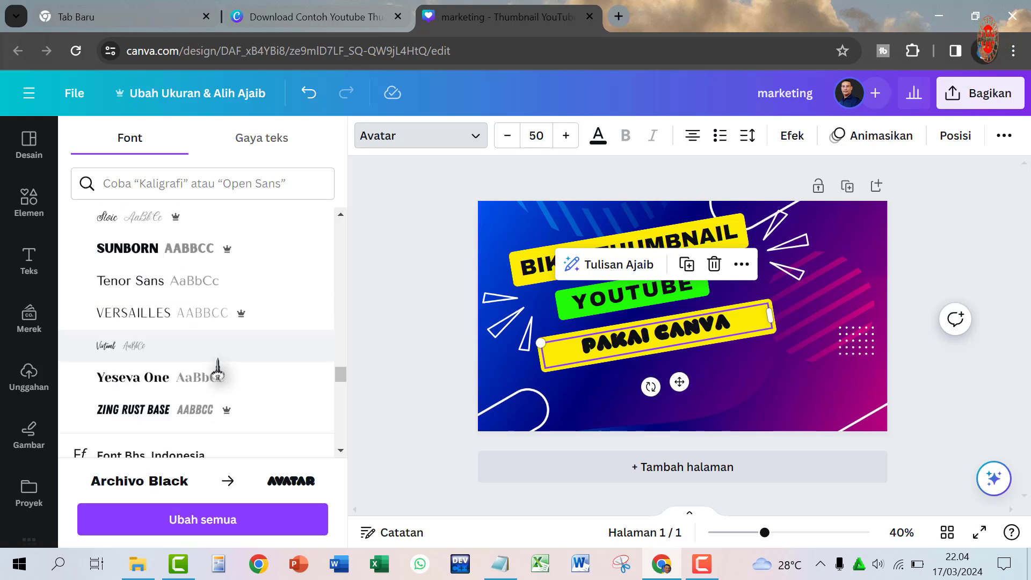
{"action": "scroll", "coordinate": [217, 371], "scroll_direction": "down", "scroll_amount": 4}
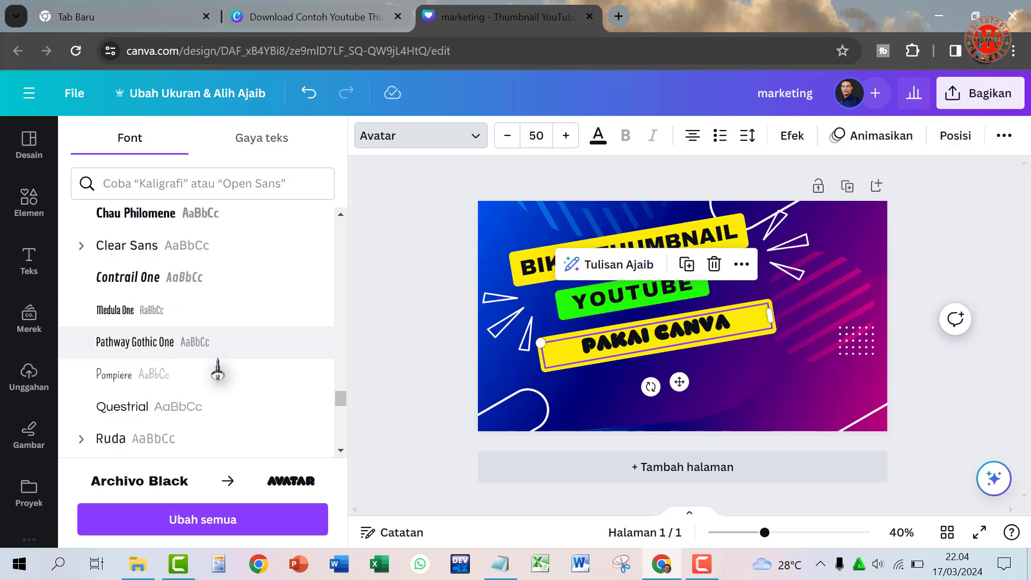
{"action": "scroll", "coordinate": [218, 370], "scroll_direction": "down", "scroll_amount": 3}
{"action": "scroll", "coordinate": [218, 370], "scroll_direction": "down", "scroll_amount": 12}
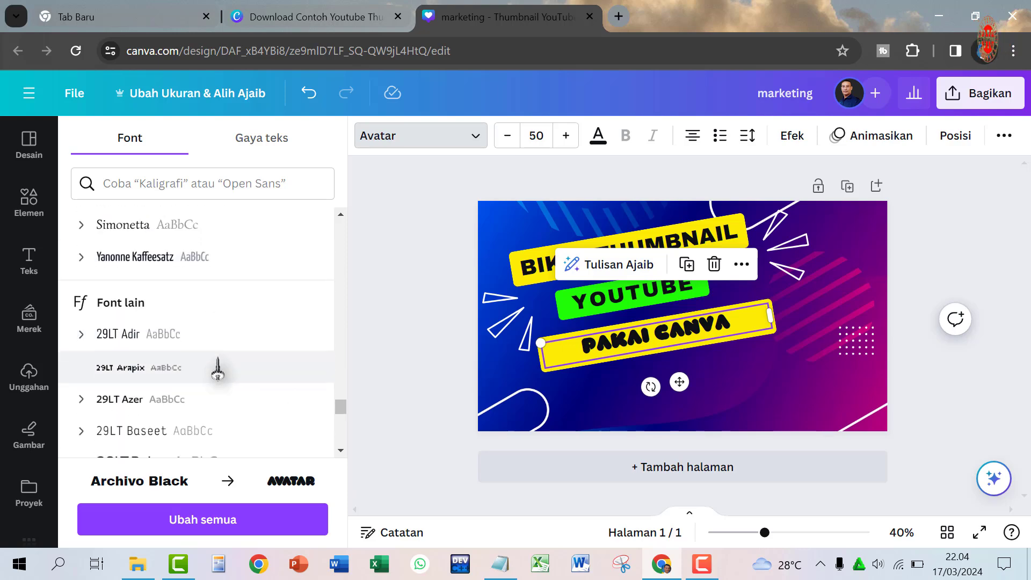
{"action": "scroll", "coordinate": [218, 370], "scroll_direction": "down", "scroll_amount": 3}
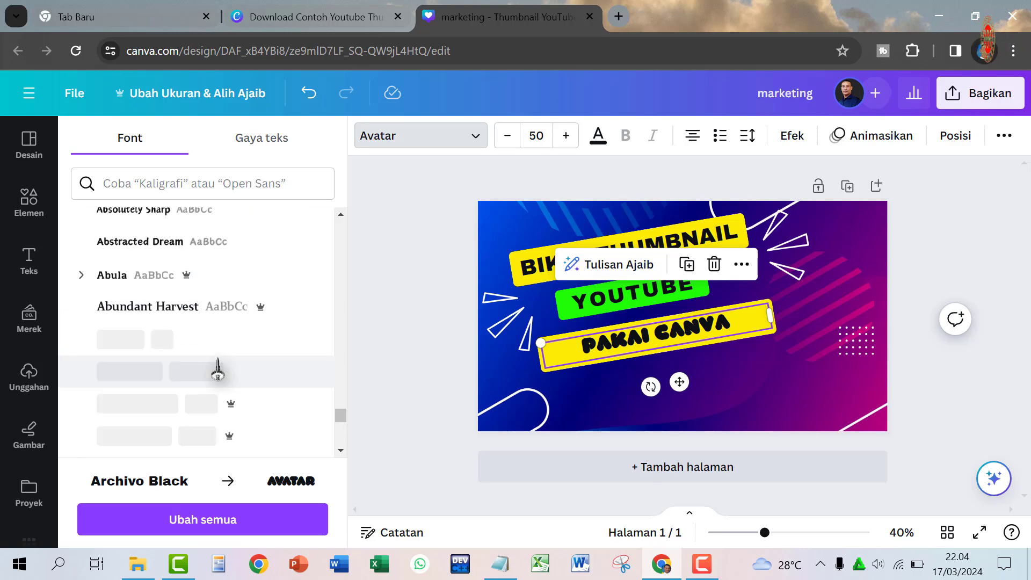
{"action": "scroll", "coordinate": [217, 371], "scroll_direction": "up", "scroll_amount": 15}
{"action": "scroll", "coordinate": [217, 371], "scroll_direction": "up", "scroll_amount": 15}
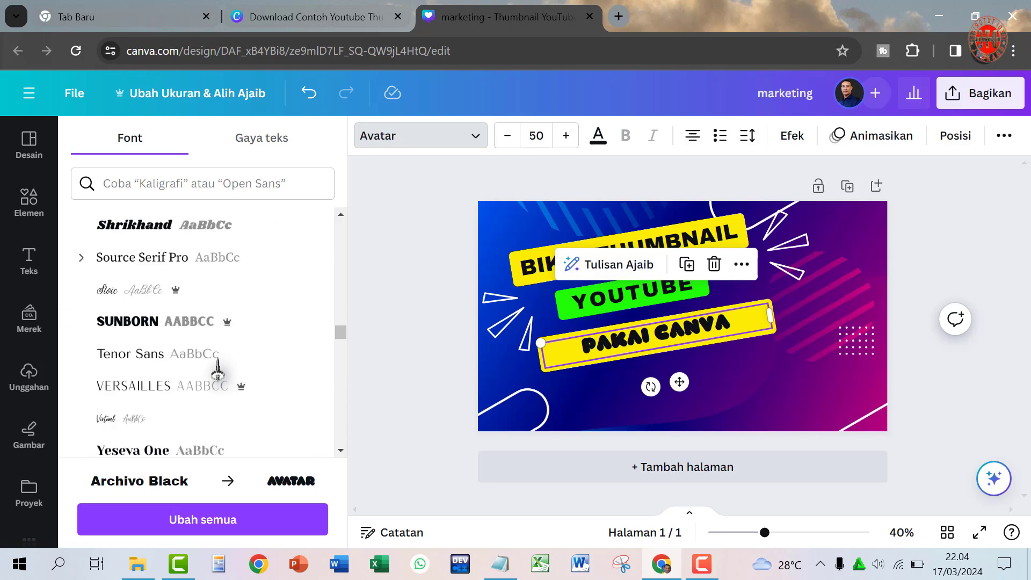
{"action": "scroll", "coordinate": [217, 371], "scroll_direction": "up", "scroll_amount": 10}
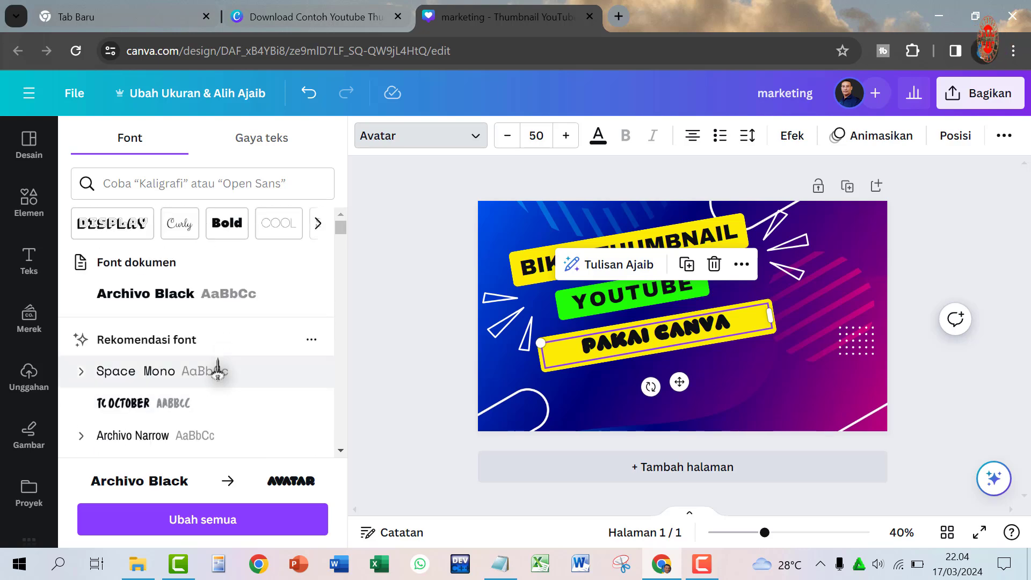
Step: Try the TC October, League Spartan and Arimo fonts on the "PAKAI CANVA" text
{"action": "scroll", "coordinate": [215, 365], "scroll_direction": "down", "scroll_amount": 1}
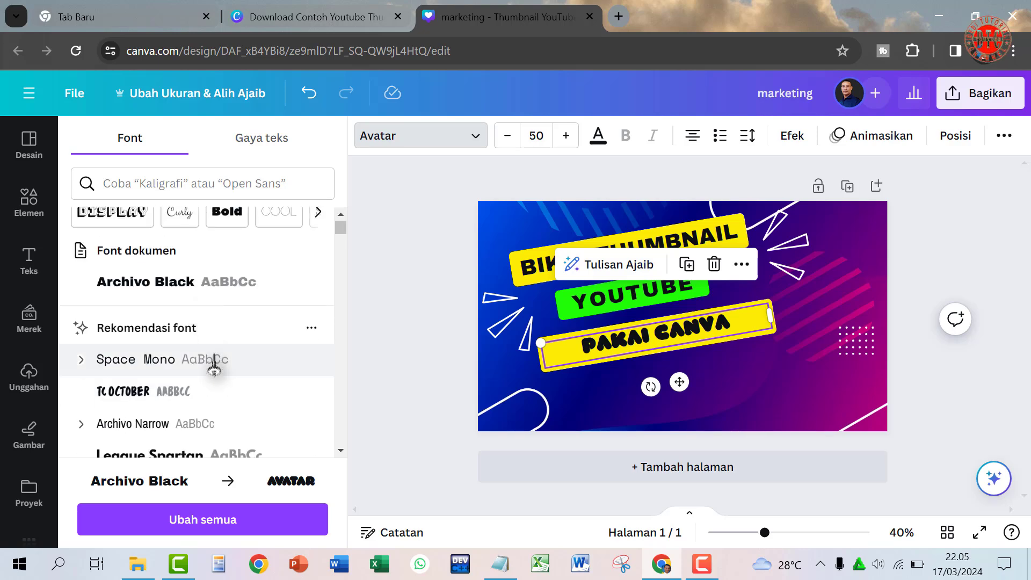
{"action": "scroll", "coordinate": [214, 365], "scroll_direction": "down", "scroll_amount": 1}
{"action": "left_click", "coordinate": [219, 333]}
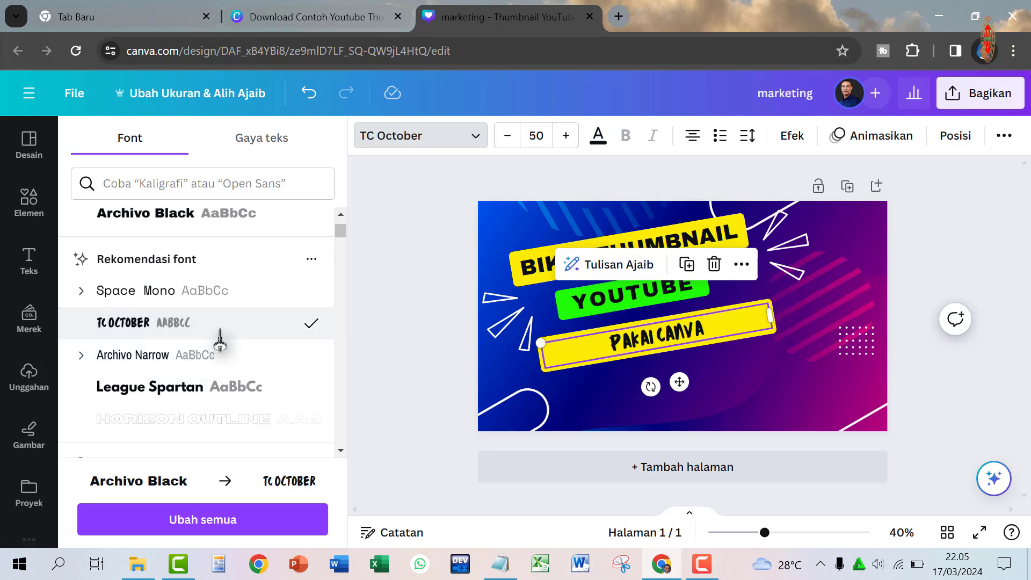
{"action": "scroll", "coordinate": [219, 335], "scroll_direction": "down", "scroll_amount": 1}
{"action": "left_click", "coordinate": [232, 308]}
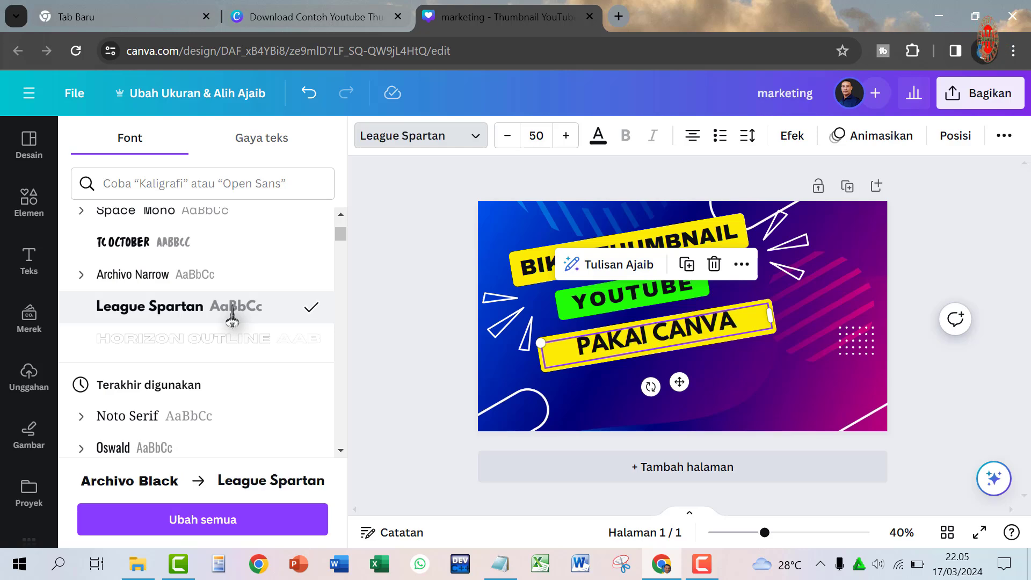
{"action": "scroll", "coordinate": [232, 321], "scroll_direction": "down", "scroll_amount": 3}
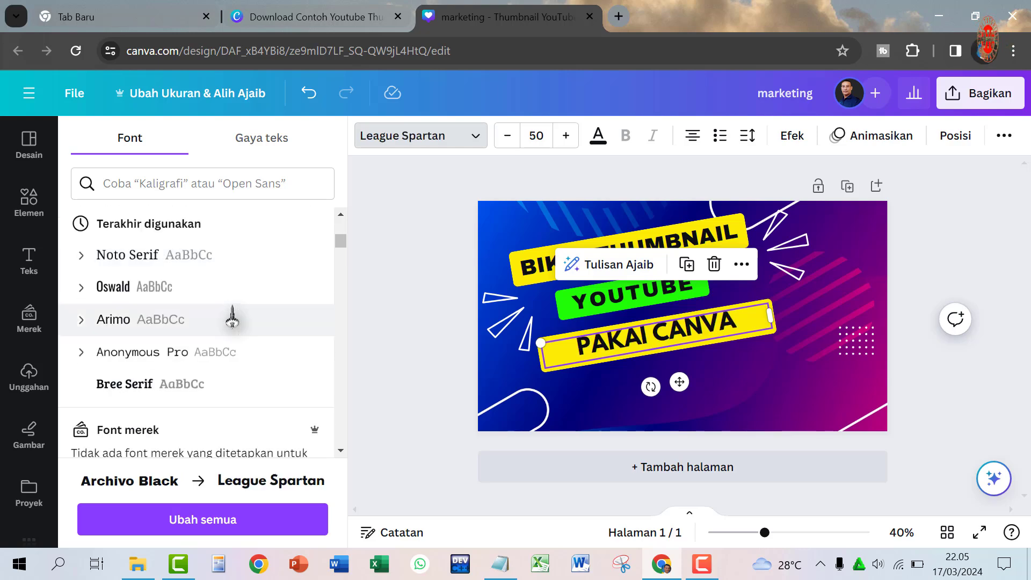
{"action": "left_click", "coordinate": [231, 321]}
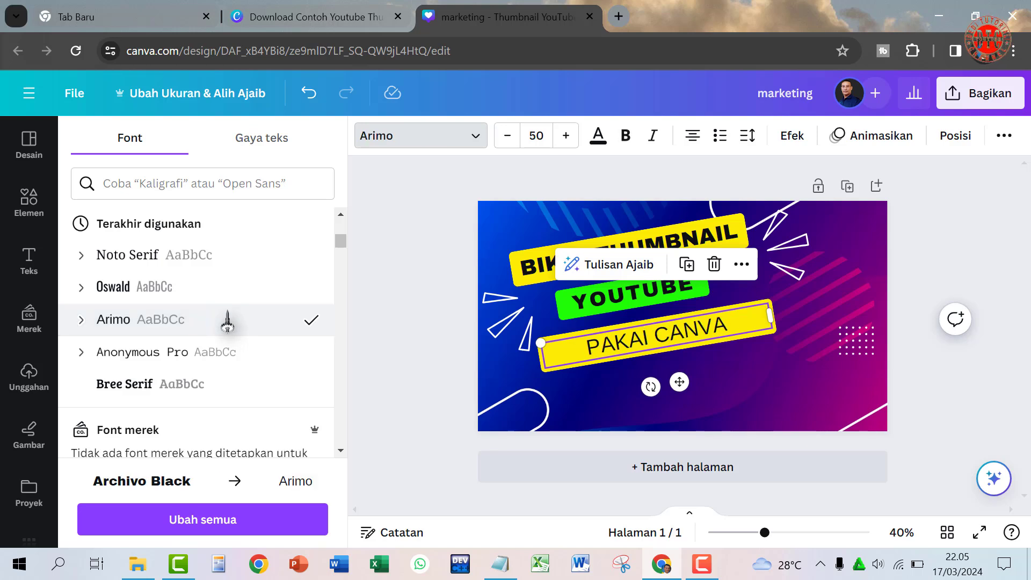
Step: Set the "PAKAI CANVA" text in Bree Serif at font size 57
{"action": "left_click", "coordinate": [200, 388]}
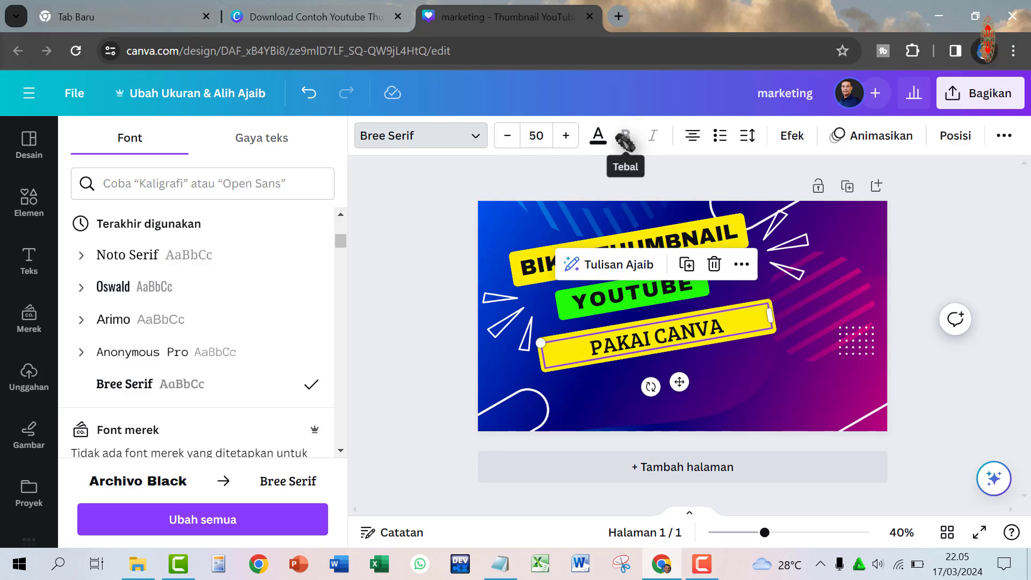
{"action": "left_click", "coordinate": [565, 135]}
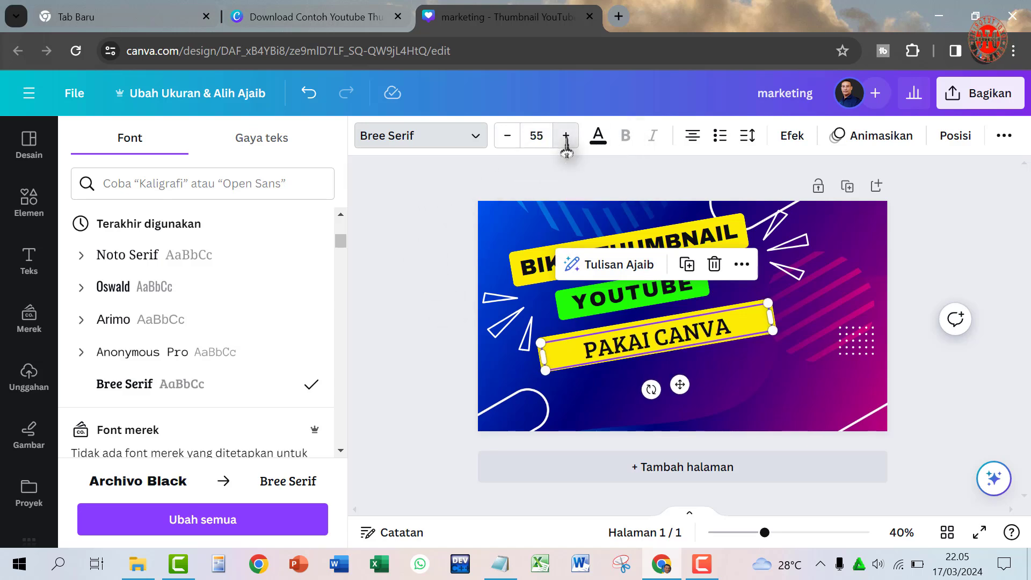
{"action": "left_click", "coordinate": [566, 136]}
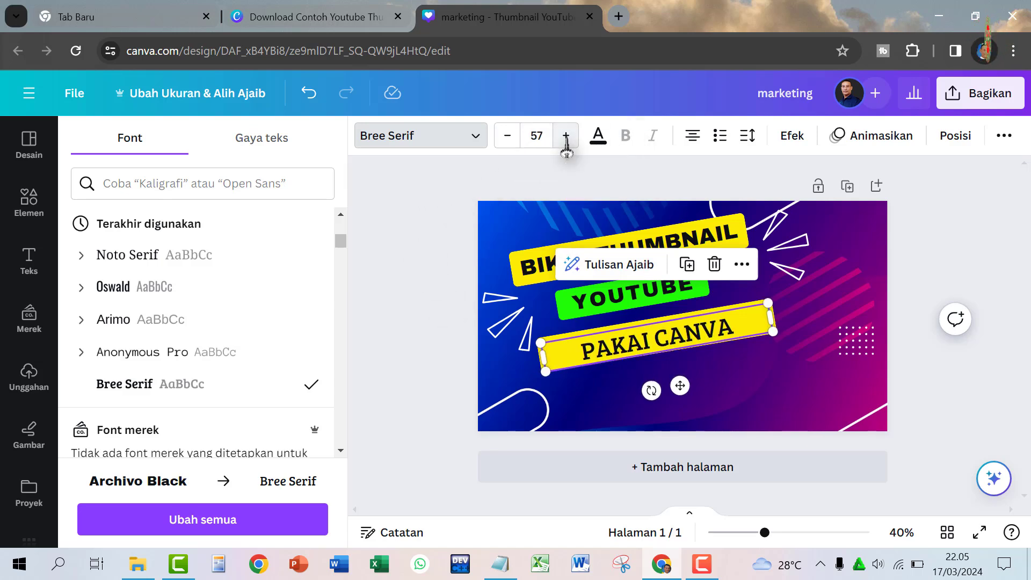
Step: Set the letter spacing of the "PAKAI CANVA" text to 209 and nudge the text slightly upward within its bar
{"action": "left_click", "coordinate": [747, 136]}
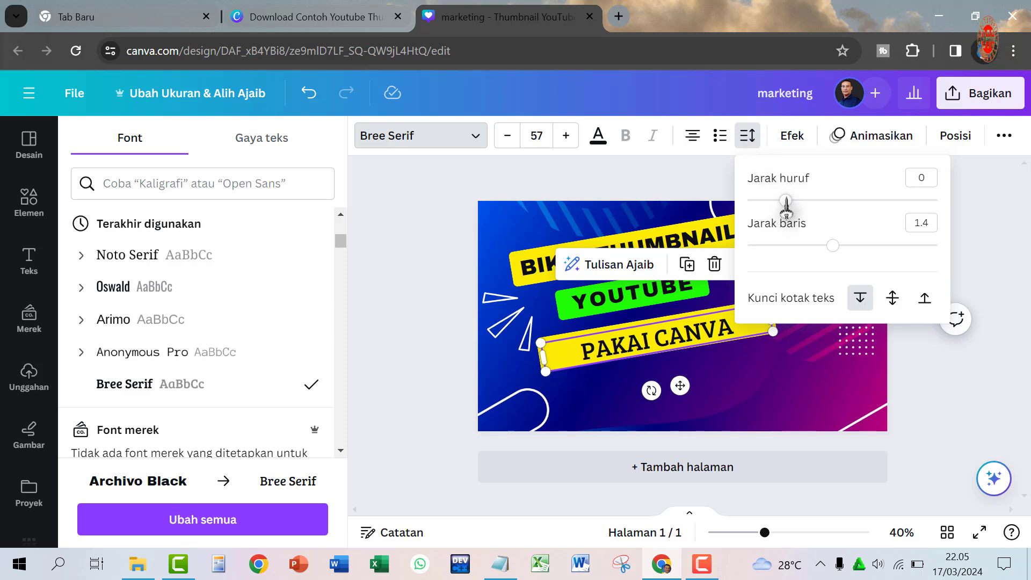
{"action": "left_click_drag", "start_coordinate": [785, 201], "coordinate": [825, 204]}
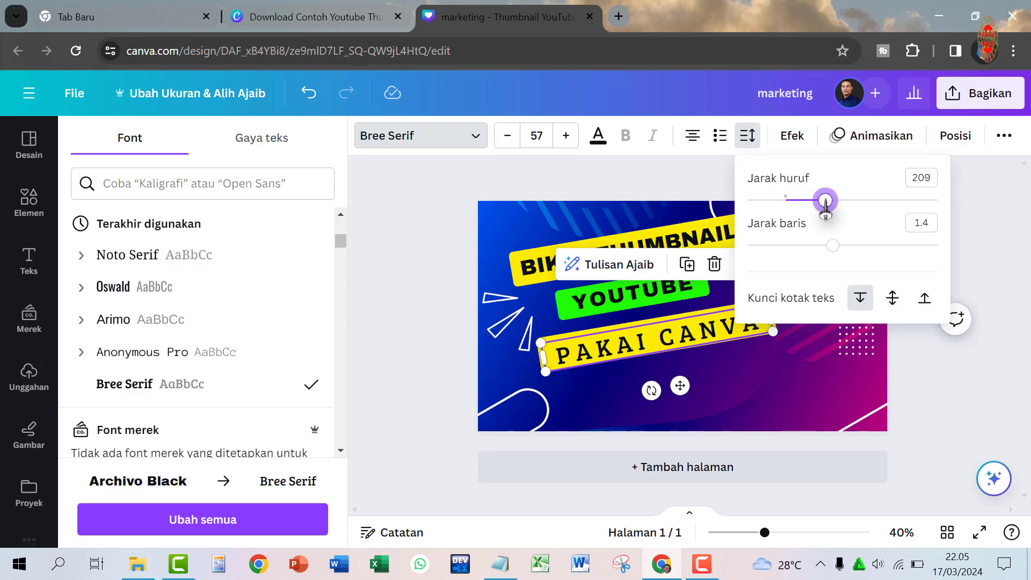
{"action": "left_click", "coordinate": [934, 378]}
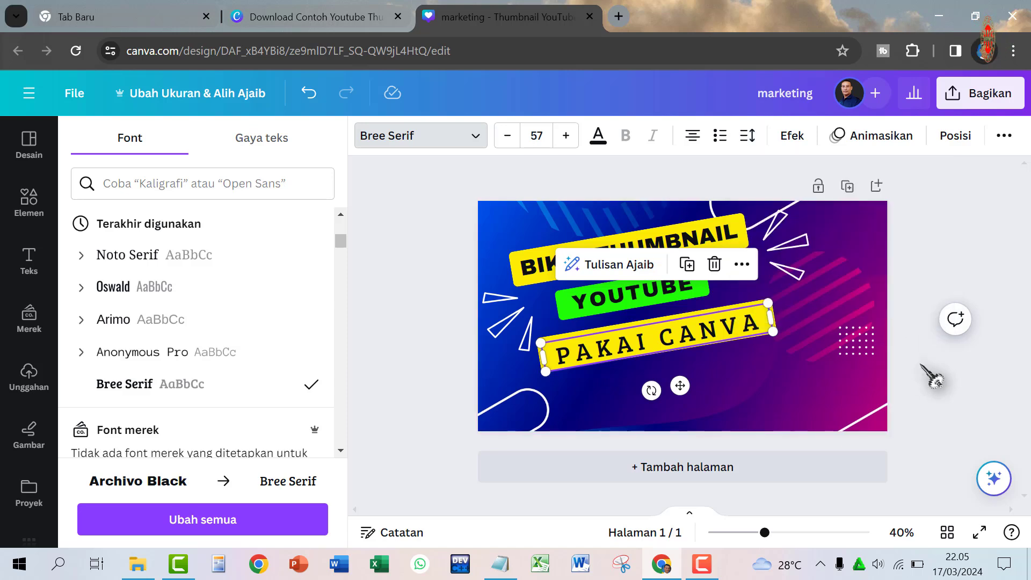
{"action": "mouse_move", "coordinate": [701, 330]}
{"action": "left_mouse_down"}
{"action": "mouse_move", "coordinate": [693, 332]}
{"action": "mouse_move", "coordinate": [701, 331]}
{"action": "left_mouse_up"}
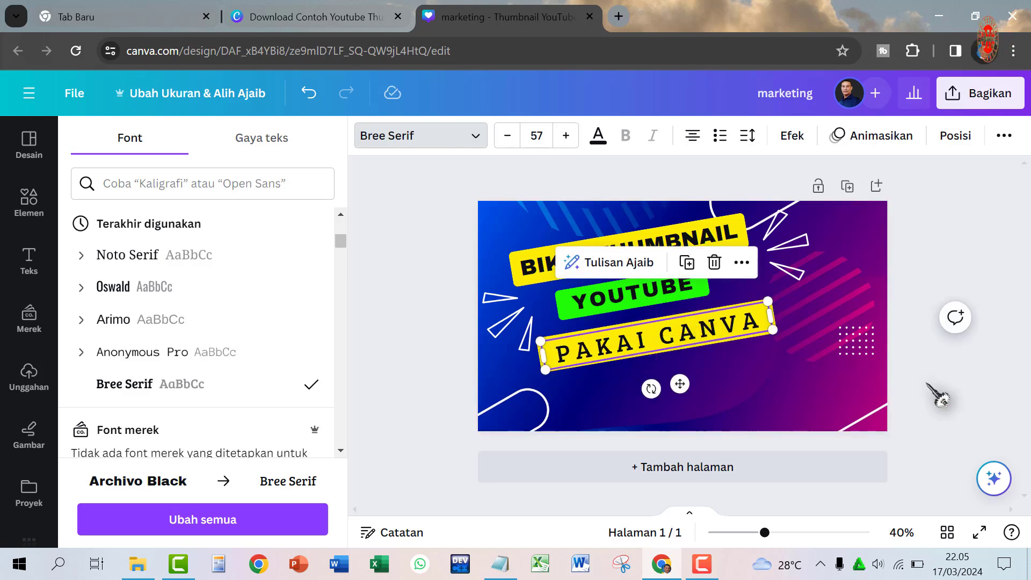
{"action": "left_click", "coordinate": [949, 387]}
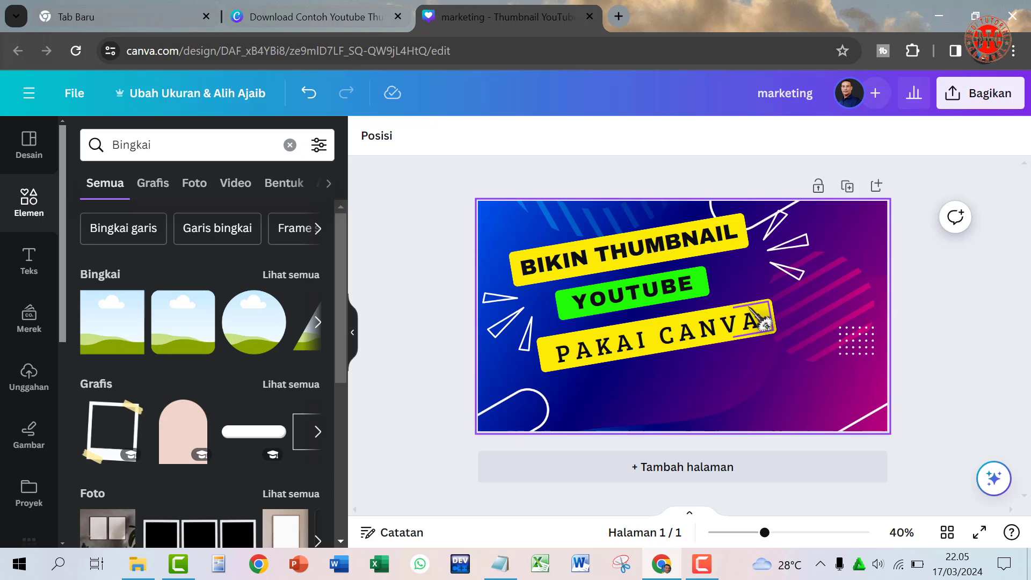
Step: Try #05E7FD, #FD5705 and #FD0505 on the bar behind "YOUTUBE", and settle on cyan #05FDF6 as its fill
{"action": "left_click", "coordinate": [719, 306]}
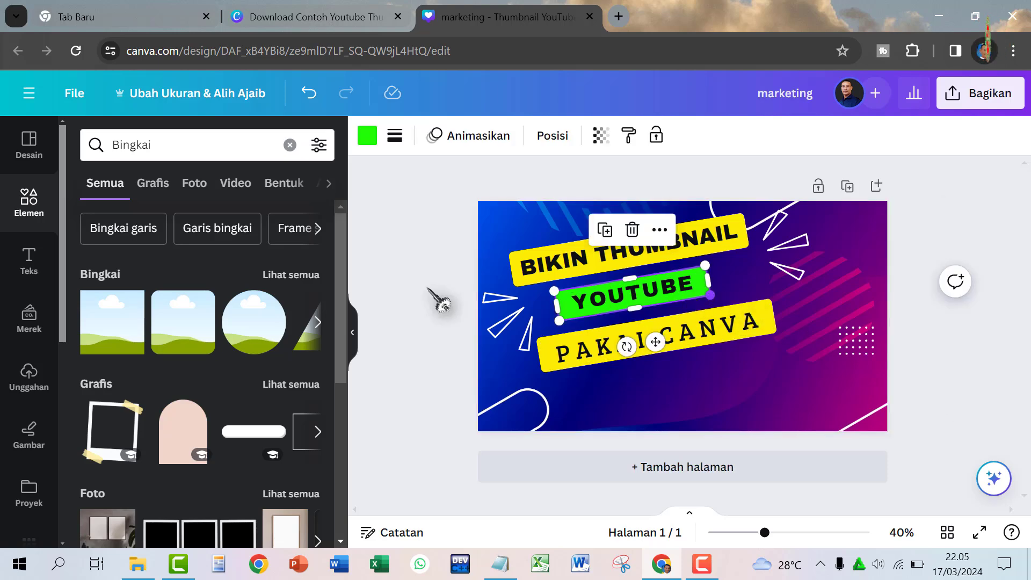
{"action": "left_click", "coordinate": [367, 137]}
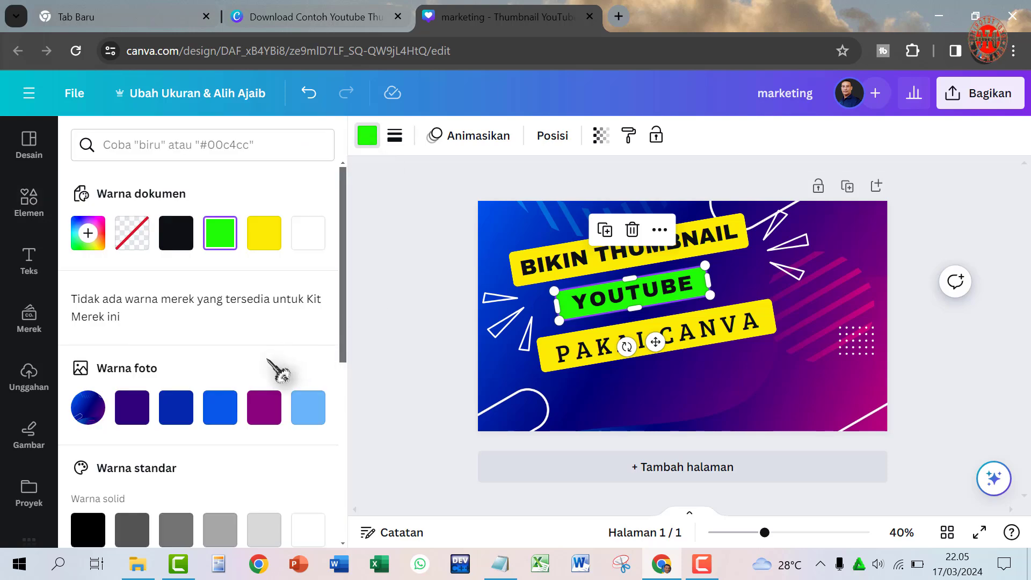
{"action": "left_click", "coordinate": [89, 239]}
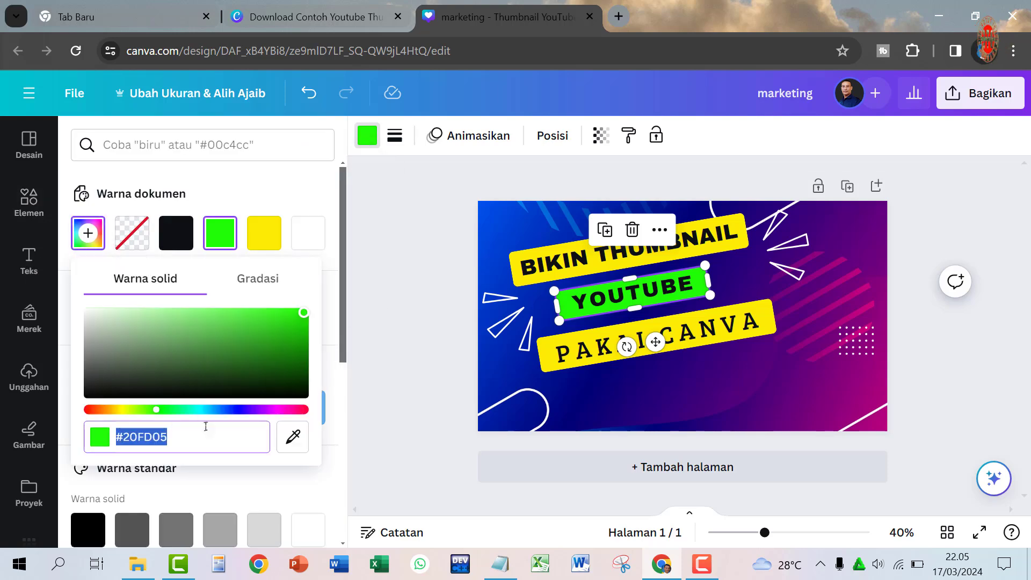
{"action": "left_click", "coordinate": [199, 410]}
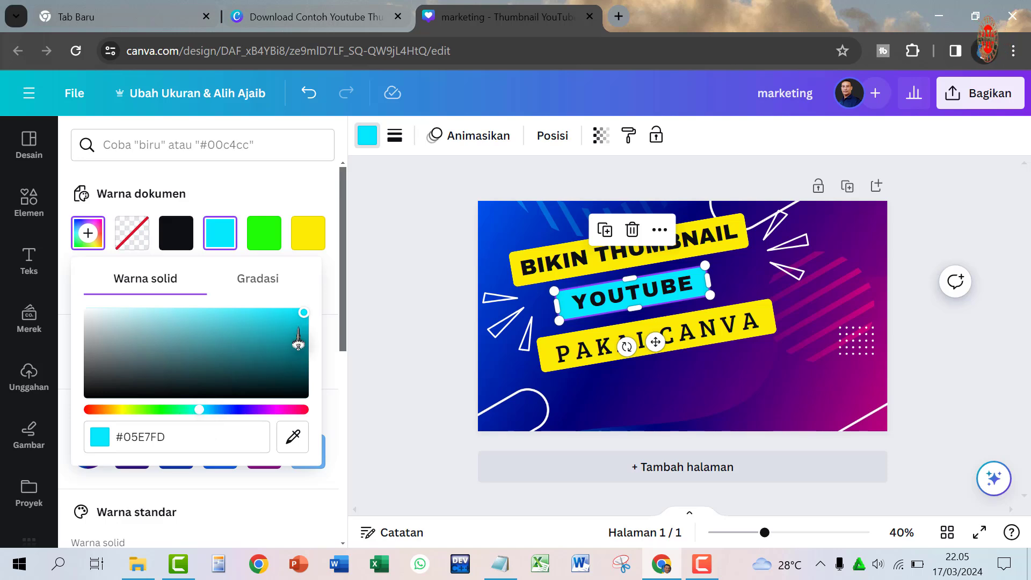
{"action": "left_click", "coordinate": [101, 410]}
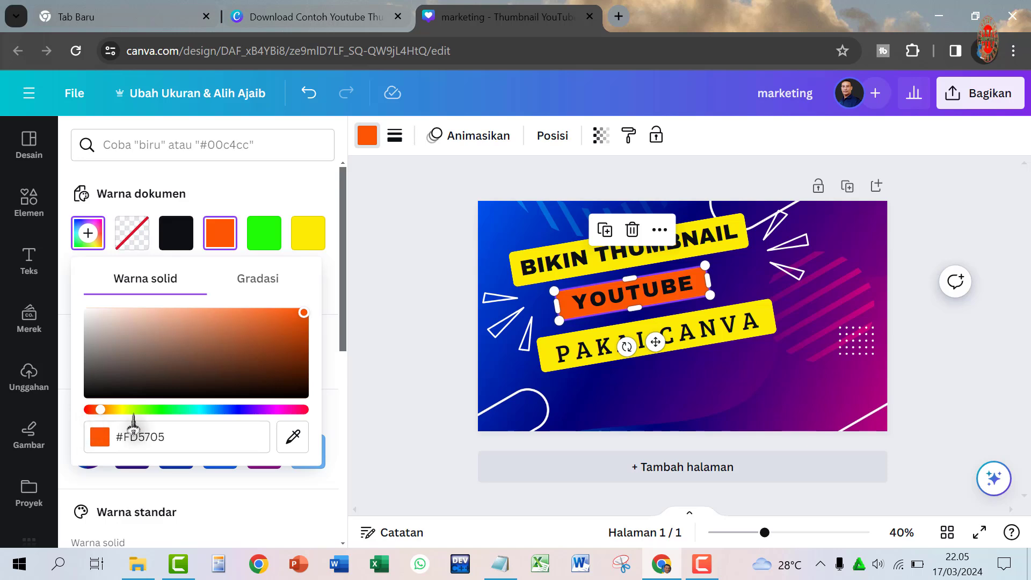
{"action": "left_click", "coordinate": [305, 411]}
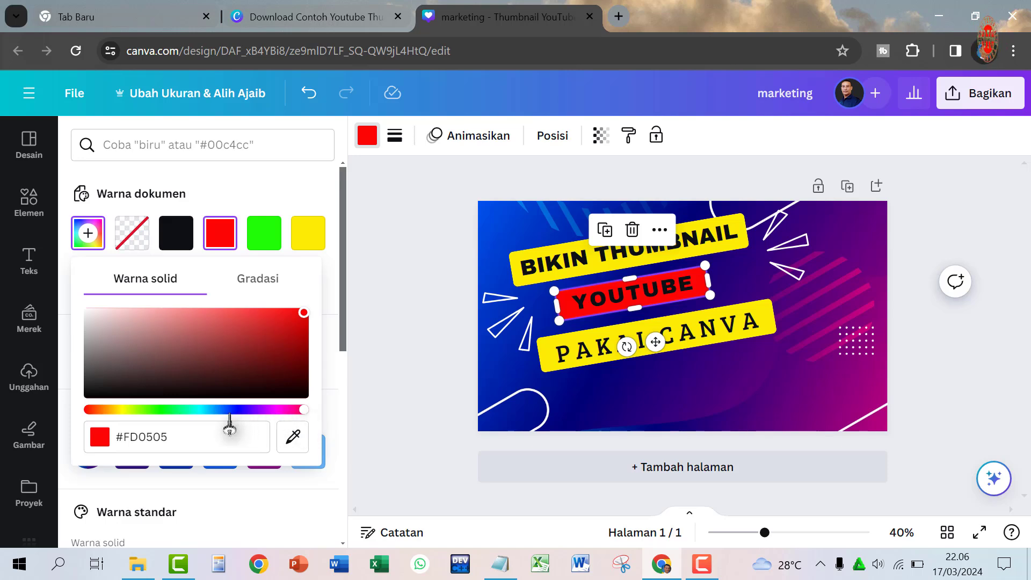
{"action": "left_click", "coordinate": [195, 410]}
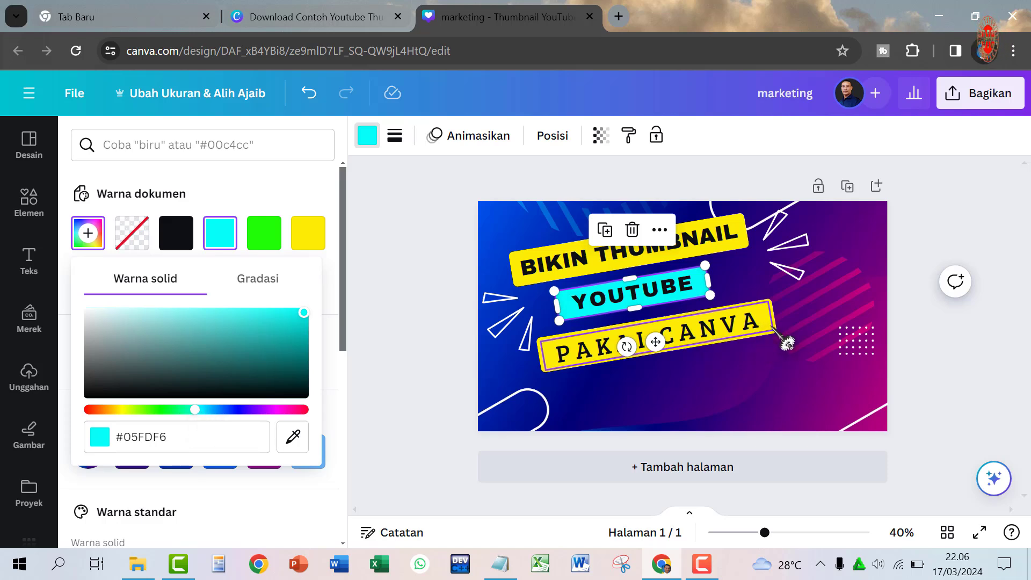
Step: Change the fill of the bar behind "PAKAI CANVA" to the solid blue #05BAFD
{"action": "left_click", "coordinate": [787, 347]}
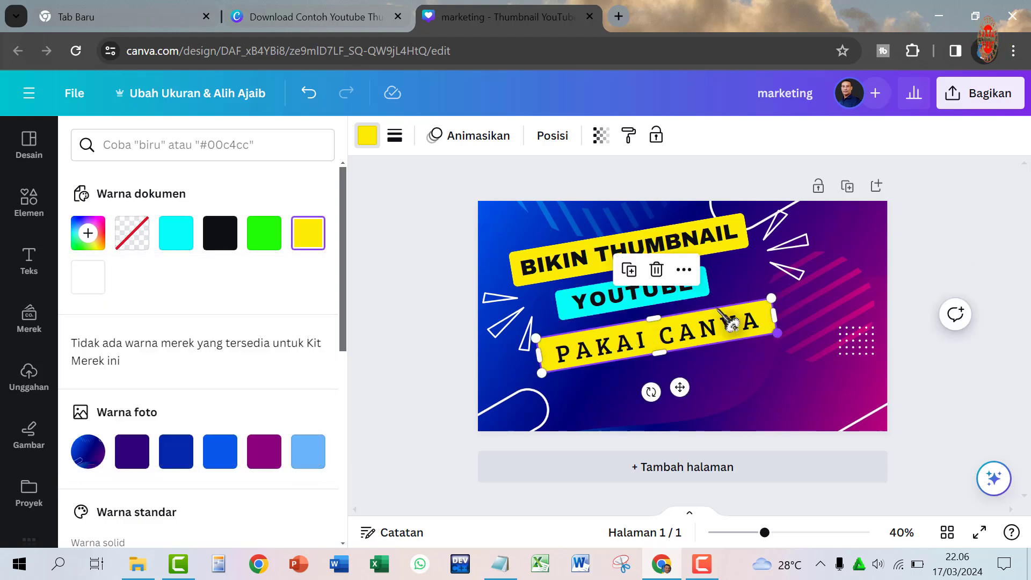
{"action": "left_click", "coordinate": [366, 141]}
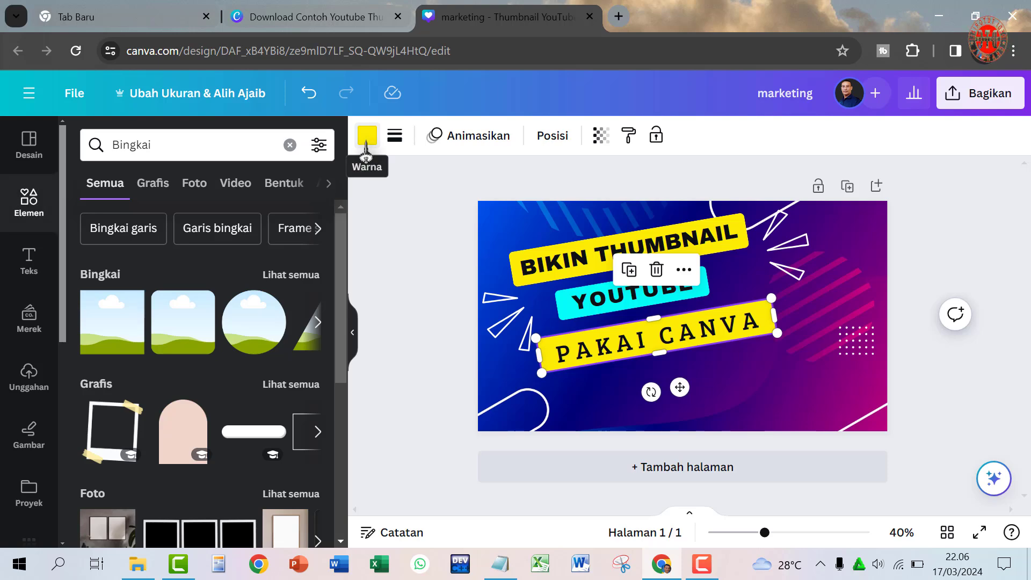
{"action": "left_click", "coordinate": [366, 143]}
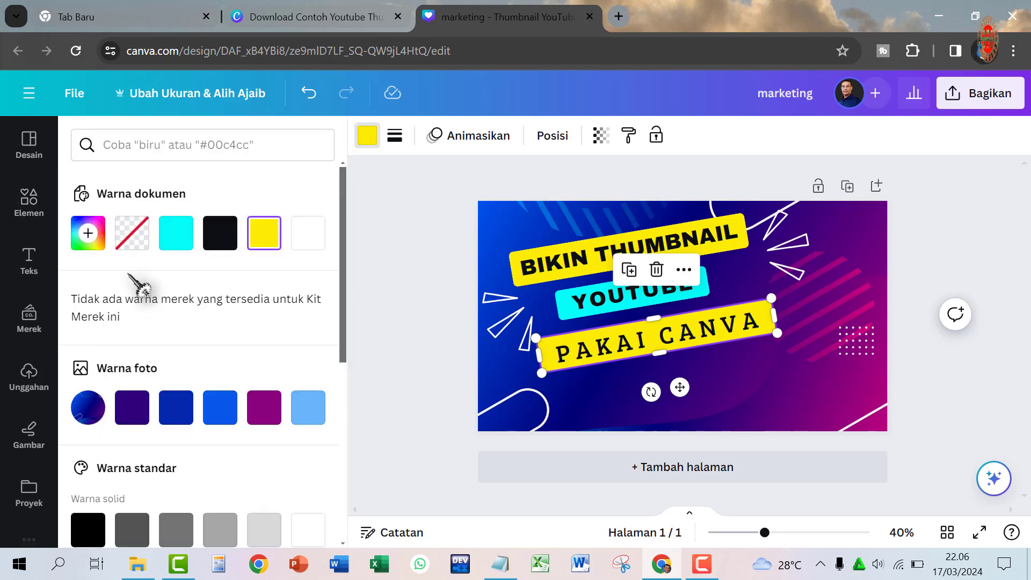
{"action": "left_click", "coordinate": [88, 234]}
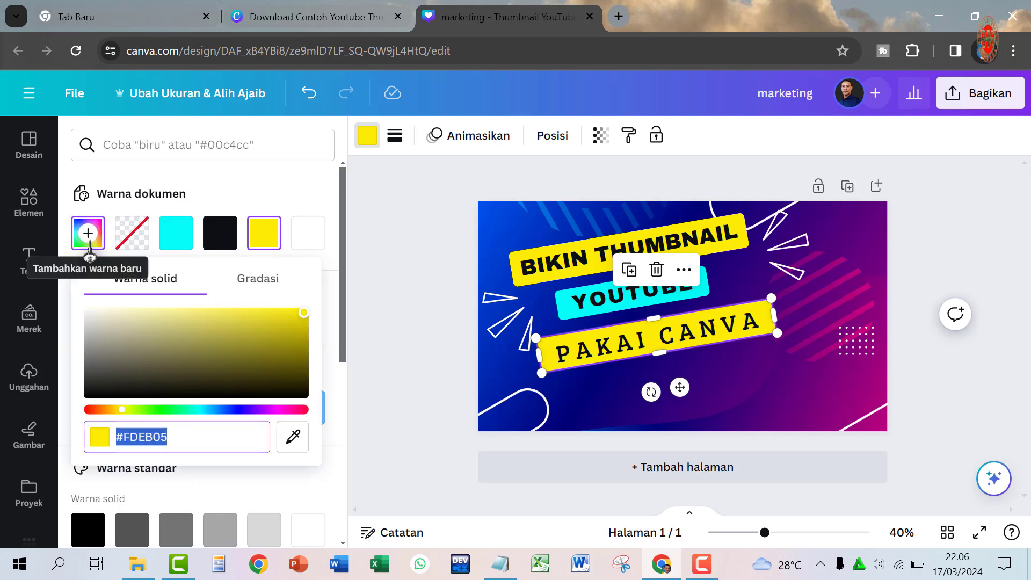
{"action": "left_click", "coordinate": [206, 409]}
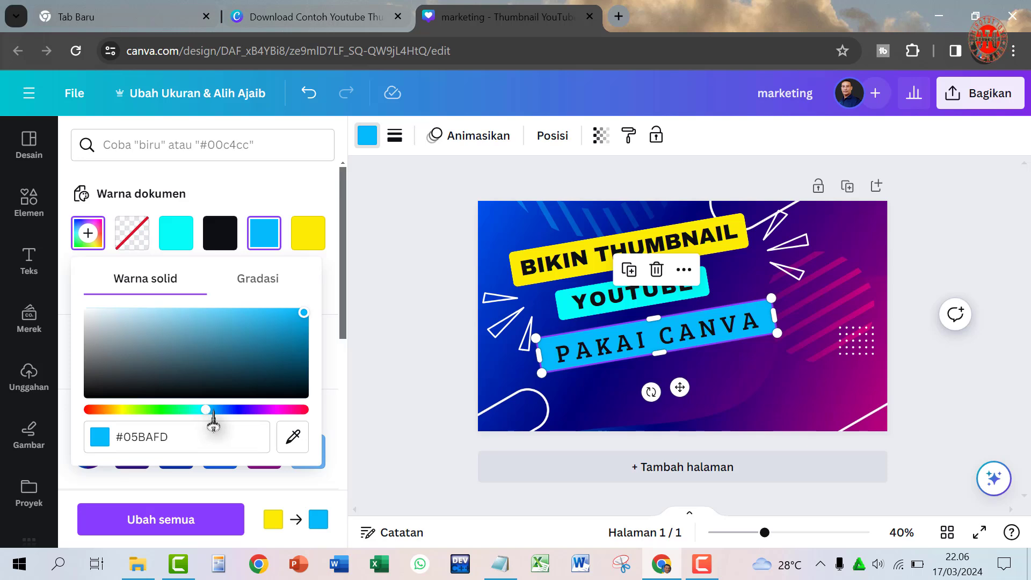
Step: Change the fill of the bar behind "PAKAI CANVA" to the bright green #63FD05
{"action": "left_click_drag", "start_coordinate": [213, 412], "coordinate": [155, 411]}
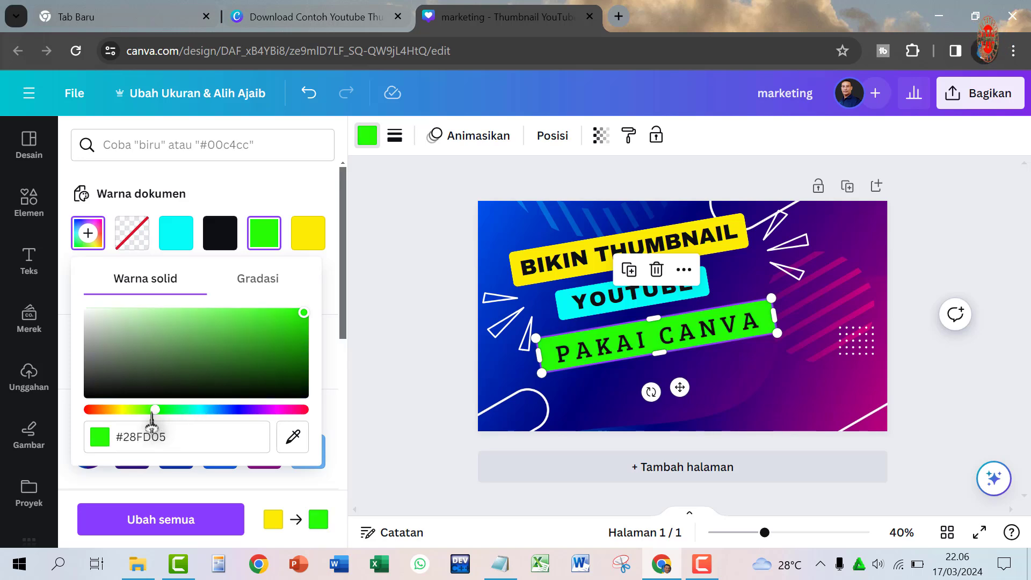
{"action": "left_click_drag", "start_coordinate": [149, 413], "coordinate": [147, 412]}
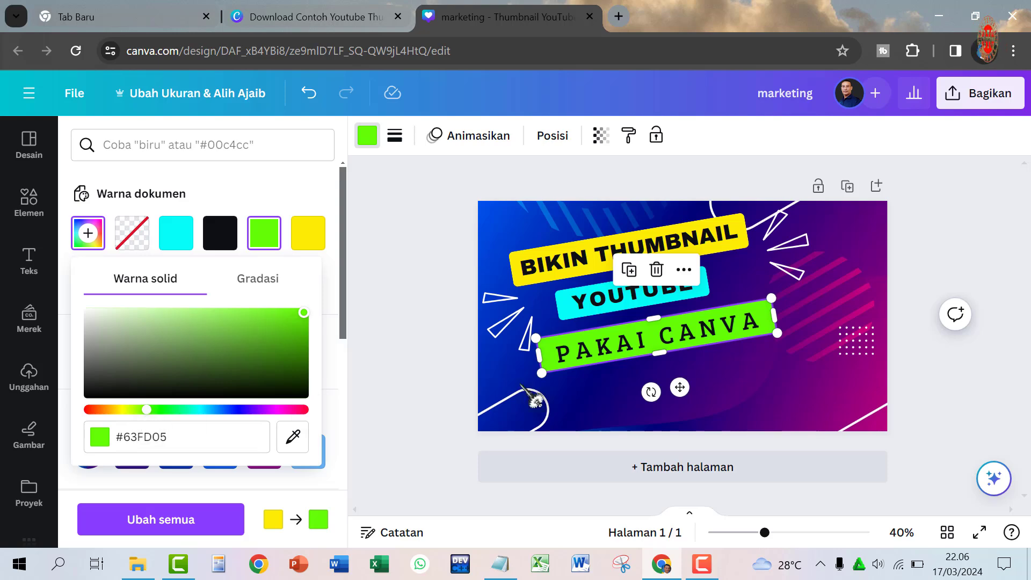
{"action": "left_click", "coordinate": [935, 272]}
{"action": "left_click", "coordinate": [945, 283]}
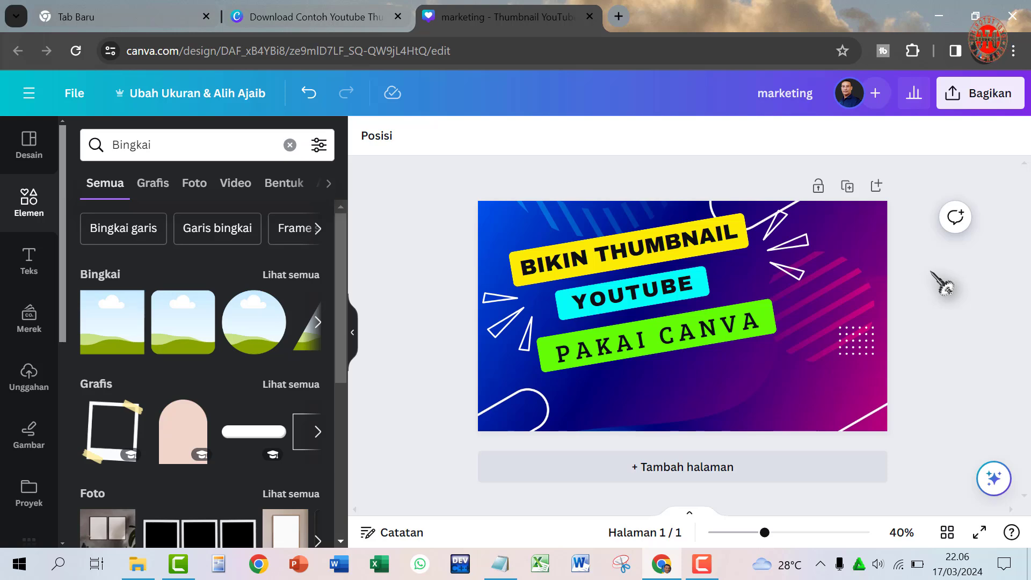
Step: Try the TC October and Shrikhand fonts on the "BIKIN THUMBNAIL" text, and settle on Anton
{"action": "left_click", "coordinate": [692, 252]}
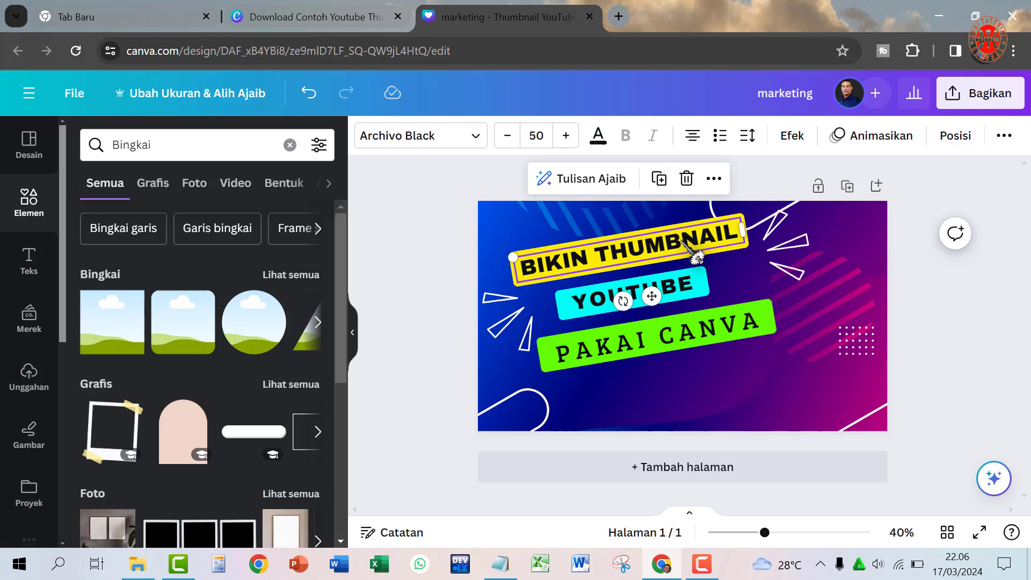
{"action": "left_click", "coordinate": [473, 139]}
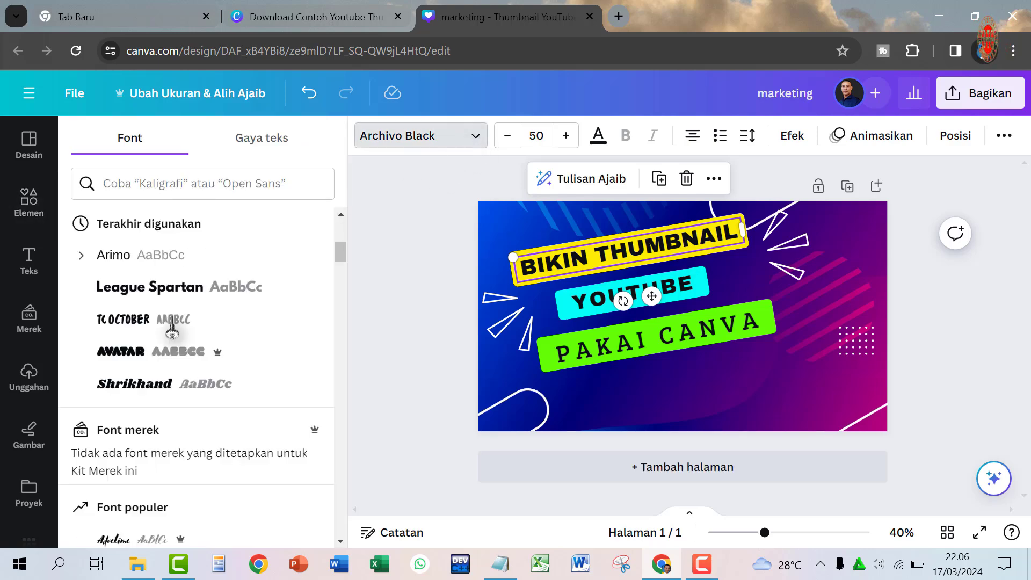
{"action": "left_click", "coordinate": [140, 332]}
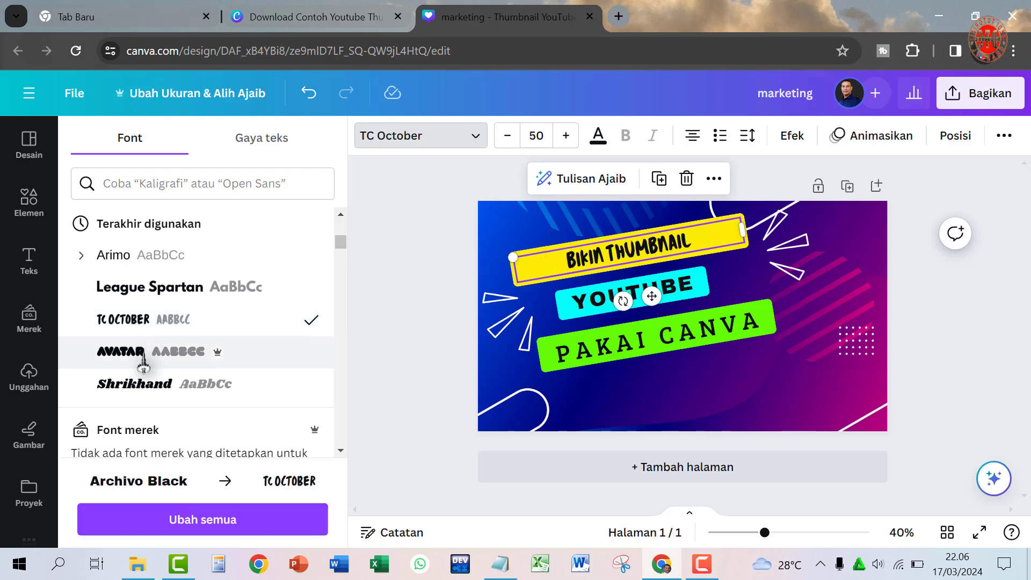
{"action": "left_click", "coordinate": [135, 392]}
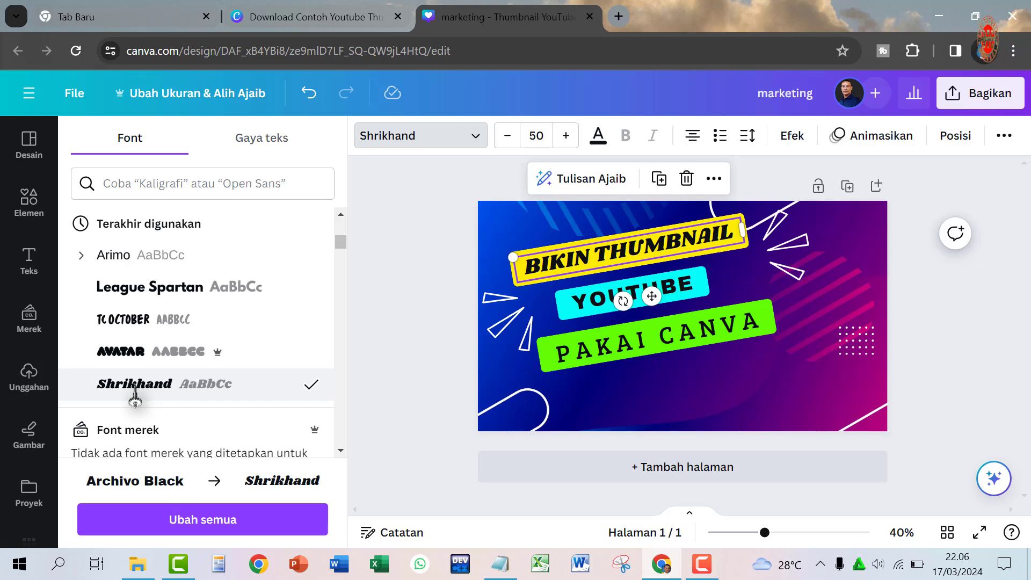
{"action": "scroll", "coordinate": [136, 398], "scroll_direction": "down", "scroll_amount": 5}
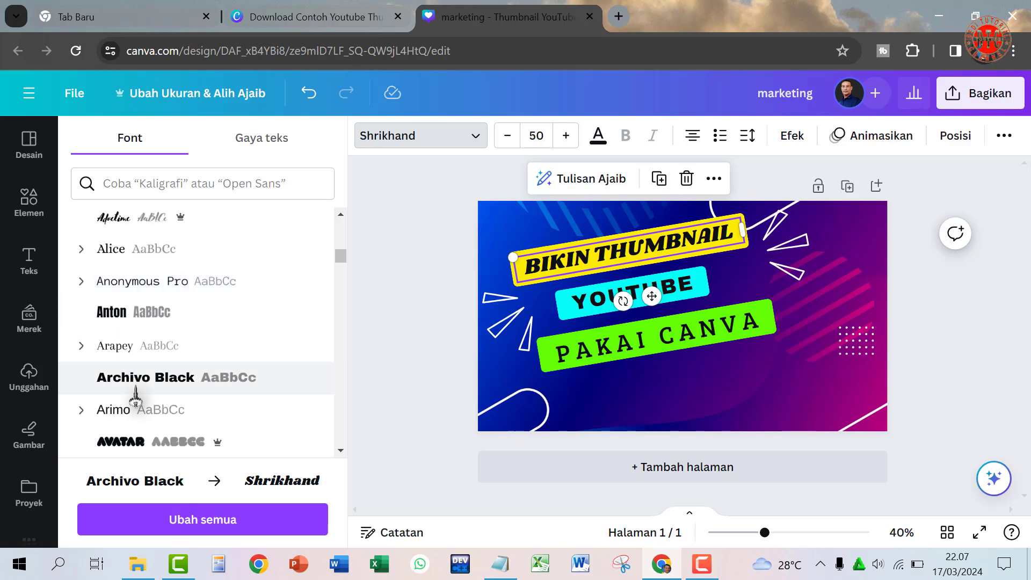
{"action": "left_click", "coordinate": [149, 322]}
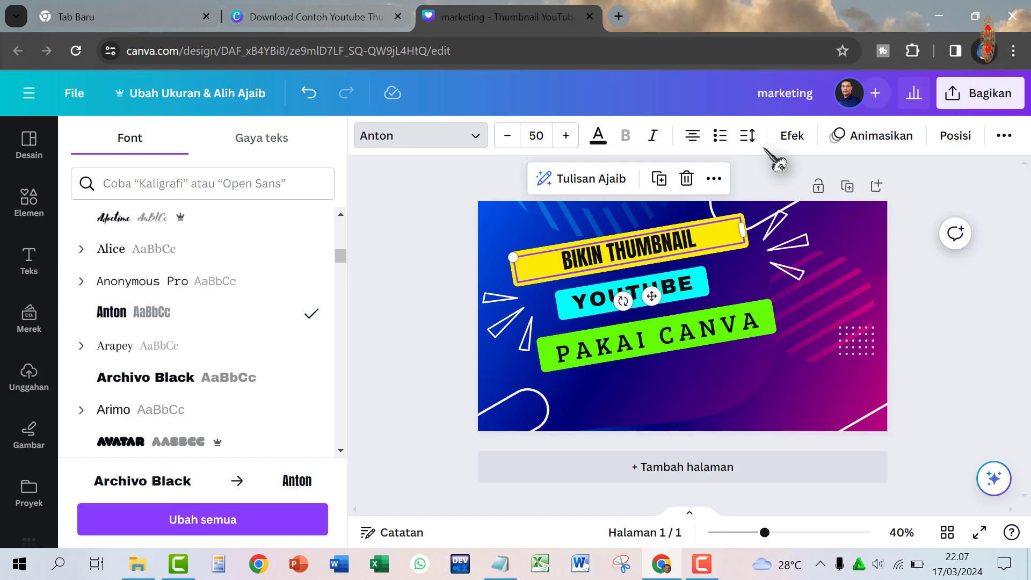
Step: Set the letter spacing of the "BIKIN THUMBNAIL" text to 142
{"action": "left_click", "coordinate": [748, 135]}
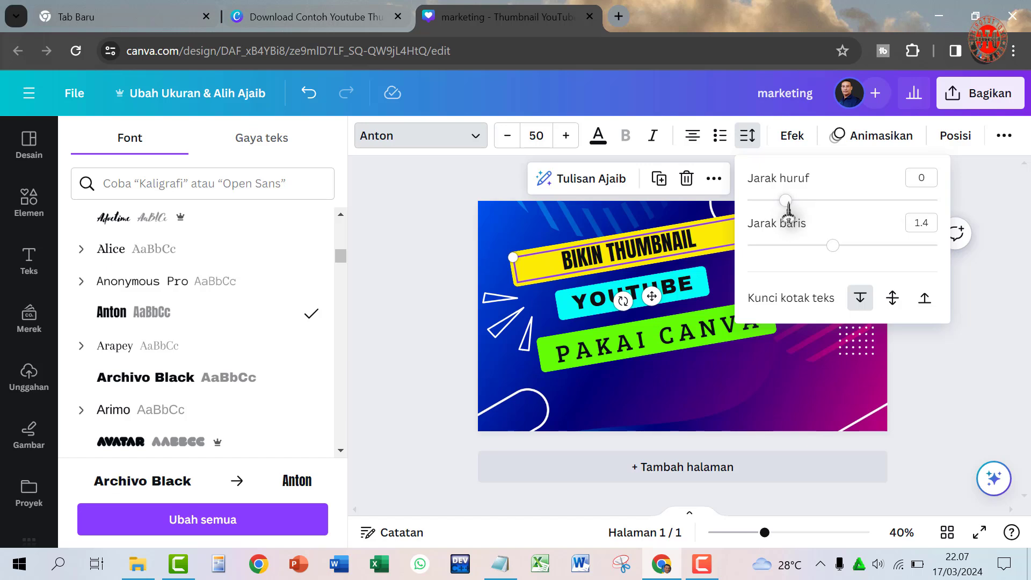
{"action": "left_click_drag", "start_coordinate": [788, 207], "coordinate": [838, 207]}
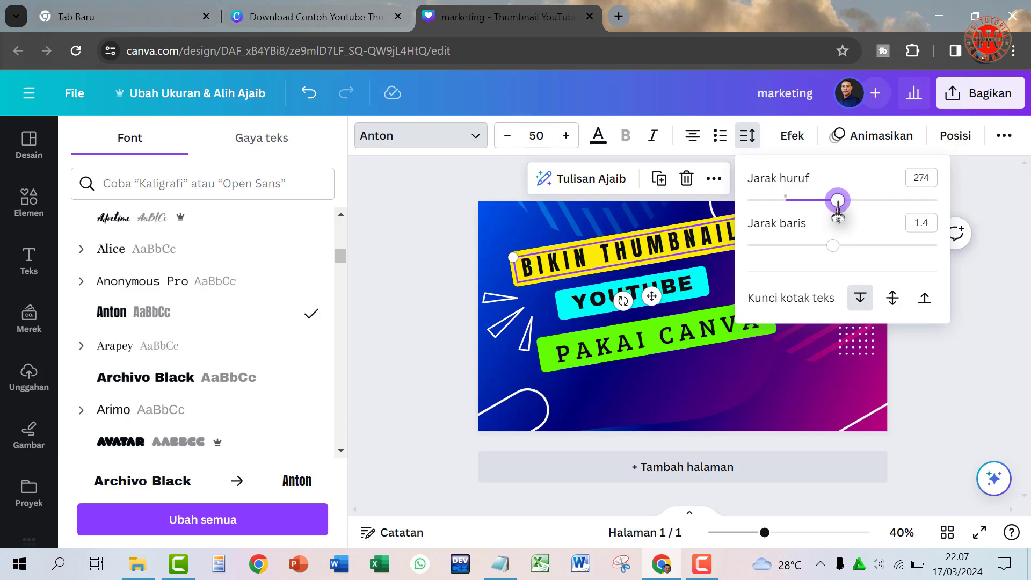
{"action": "left_click_drag", "start_coordinate": [838, 207], "coordinate": [813, 208]}
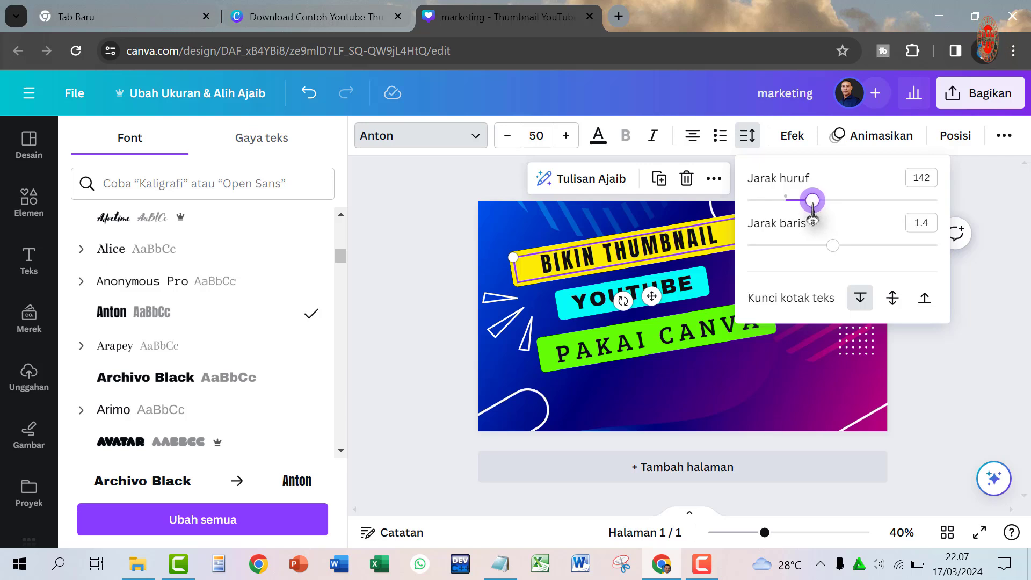
{"action": "left_click", "coordinate": [969, 316]}
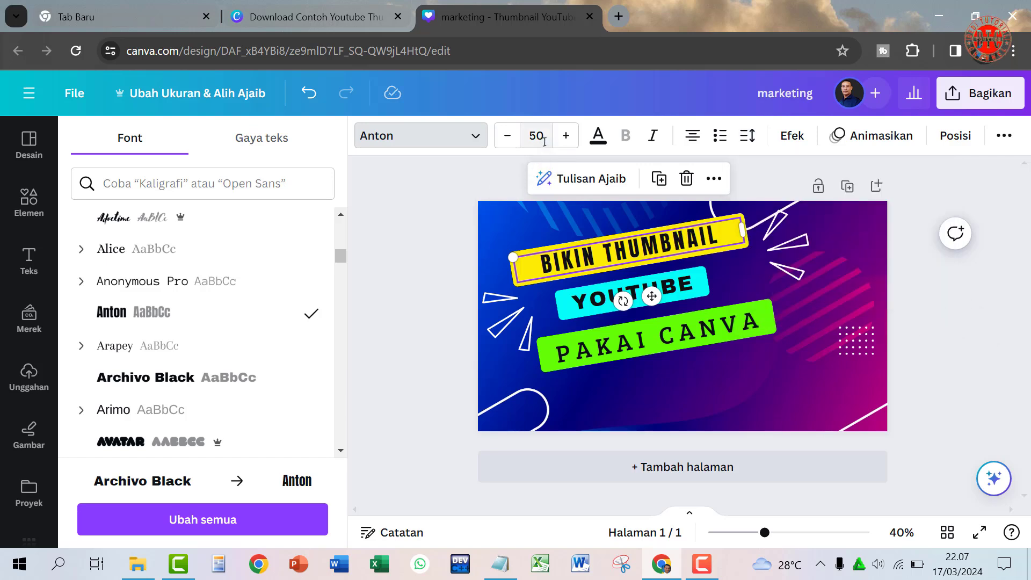
Step: Increase the font size of the "BIKIN THUMBNAIL" text to 59 and deselect it
{"action": "left_click", "coordinate": [562, 139]}
{"action": "left_click", "coordinate": [563, 139]}
{"action": "left_click", "coordinate": [563, 139]}
{"action": "left_click", "coordinate": [564, 138]}
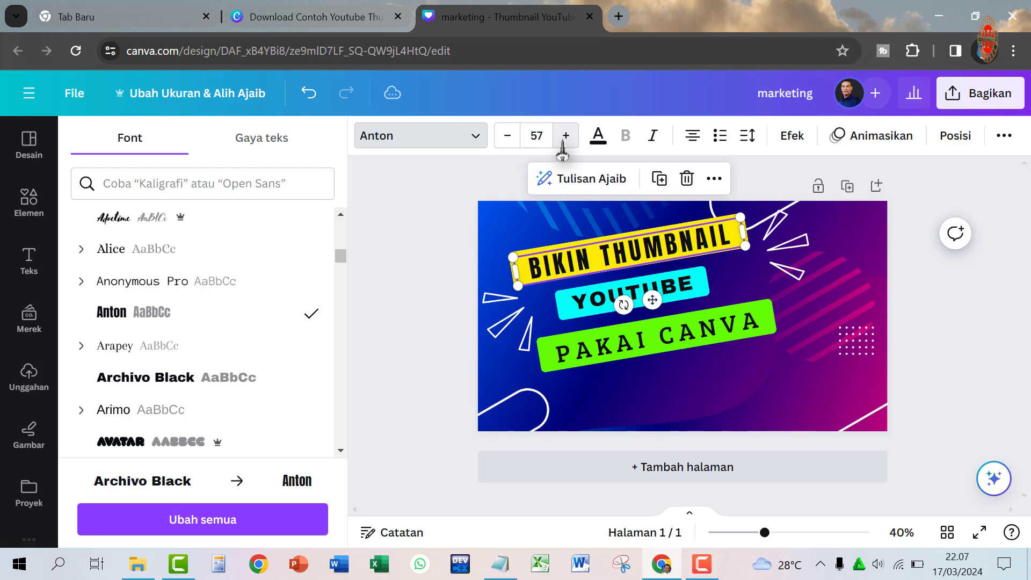
{"action": "left_click", "coordinate": [564, 139]}
{"action": "left_click", "coordinate": [565, 139]}
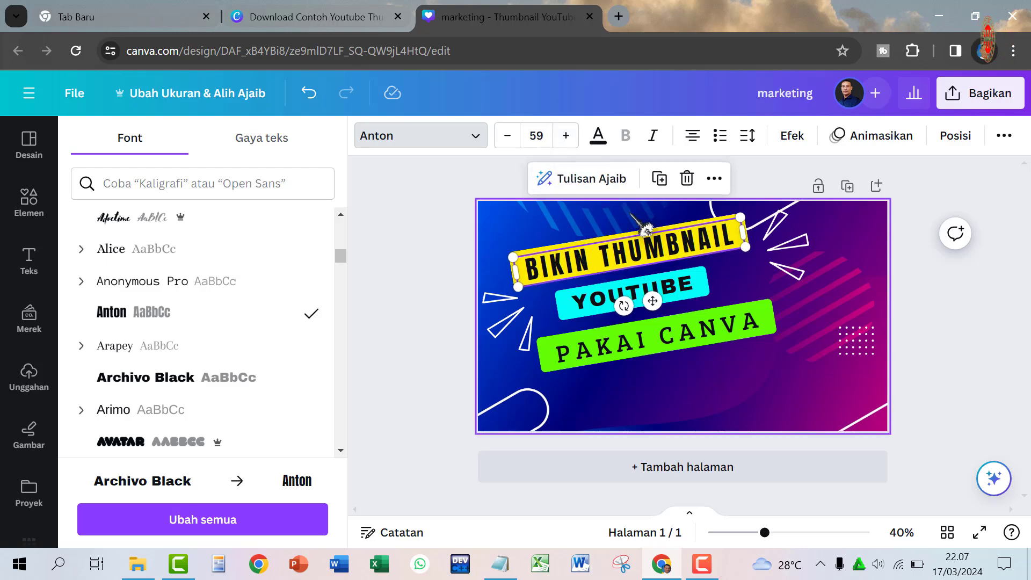
{"action": "left_click", "coordinate": [955, 309]}
{"action": "left_click", "coordinate": [968, 323]}
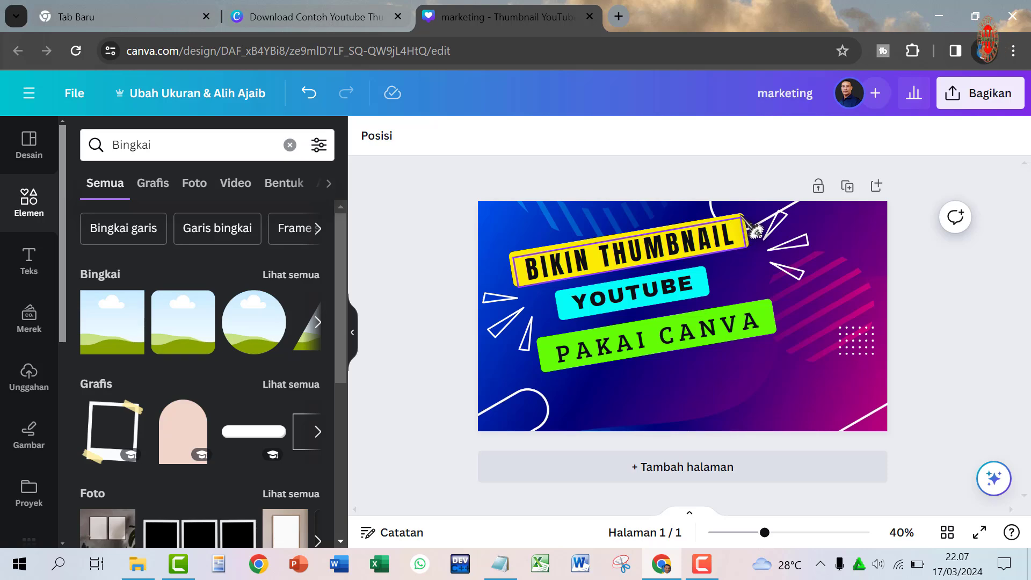
{"action": "left_click", "coordinate": [630, 251]}
{"action": "left_click", "coordinate": [966, 302]}
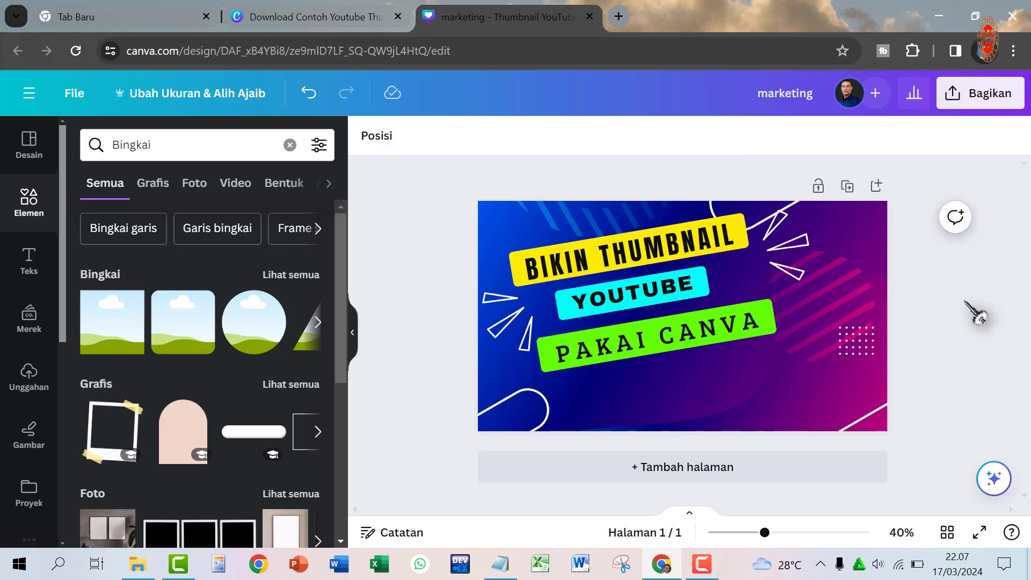
Step: Lengthen the yellow bar behind "BIKIN THUMBNAIL" slightly at its right end
{"action": "left_click", "coordinate": [748, 230]}
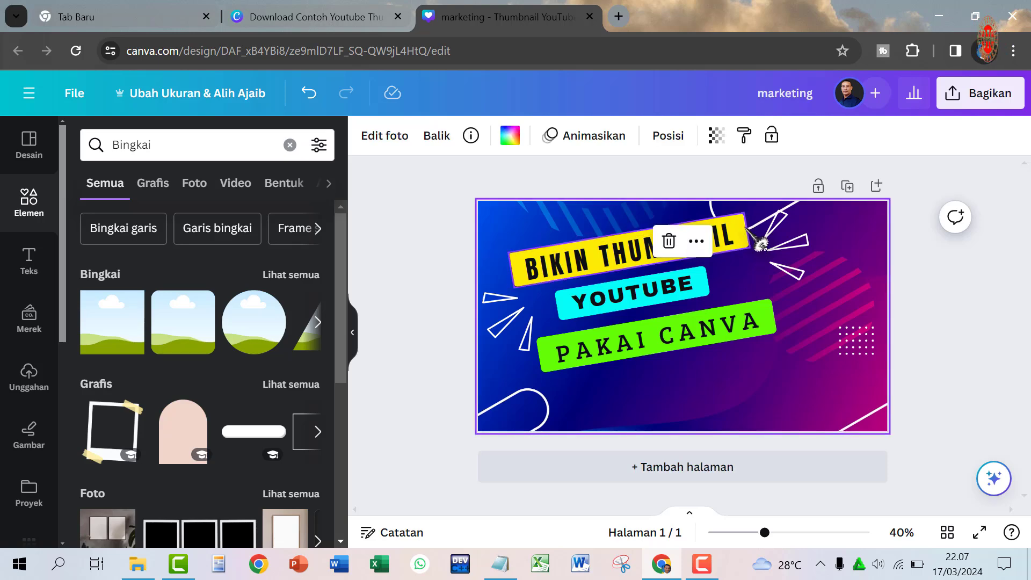
{"action": "left_click", "coordinate": [744, 229]}
{"action": "left_click_drag", "start_coordinate": [745, 231], "coordinate": [766, 227]}
Step: Shift the "BIKIN THUMBNAIL" text slightly to the right so it sits centred within its yellow bar
{"action": "left_click", "coordinate": [741, 237]}
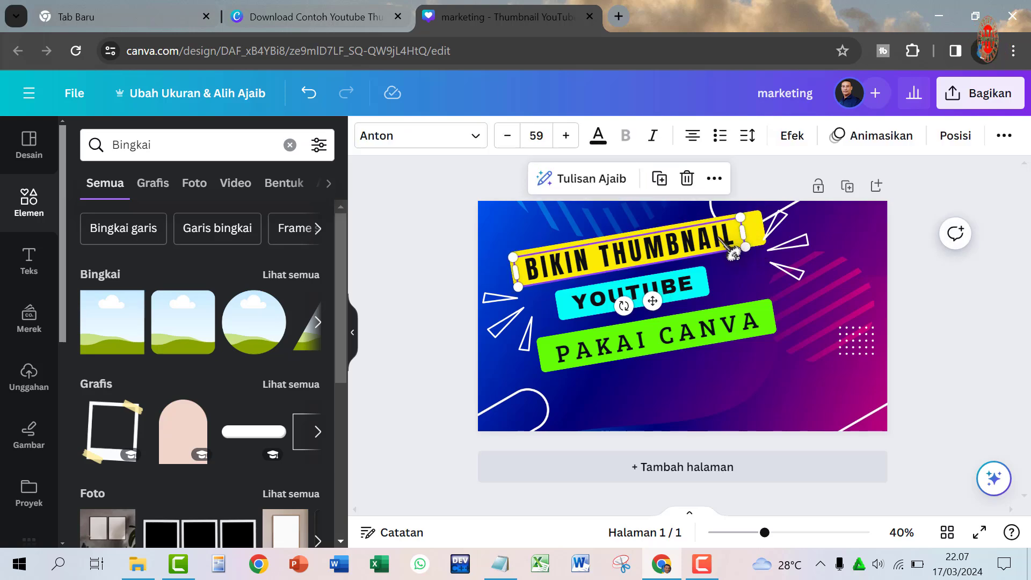
{"action": "left_click_drag", "start_coordinate": [746, 231], "coordinate": [711, 236]}
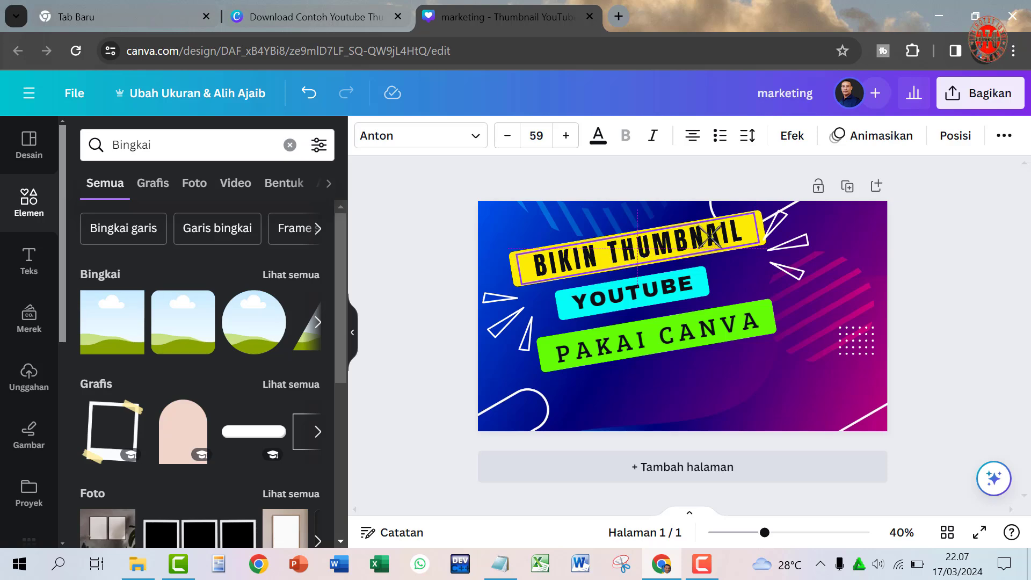
{"action": "left_click_drag", "start_coordinate": [710, 236], "coordinate": [696, 234]}
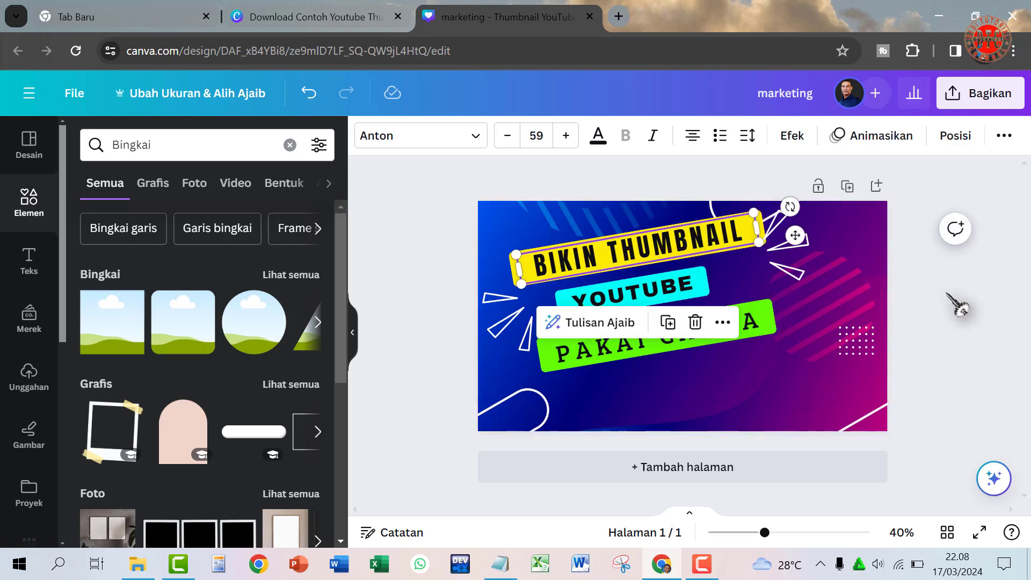
{"action": "left_click", "coordinate": [954, 302]}
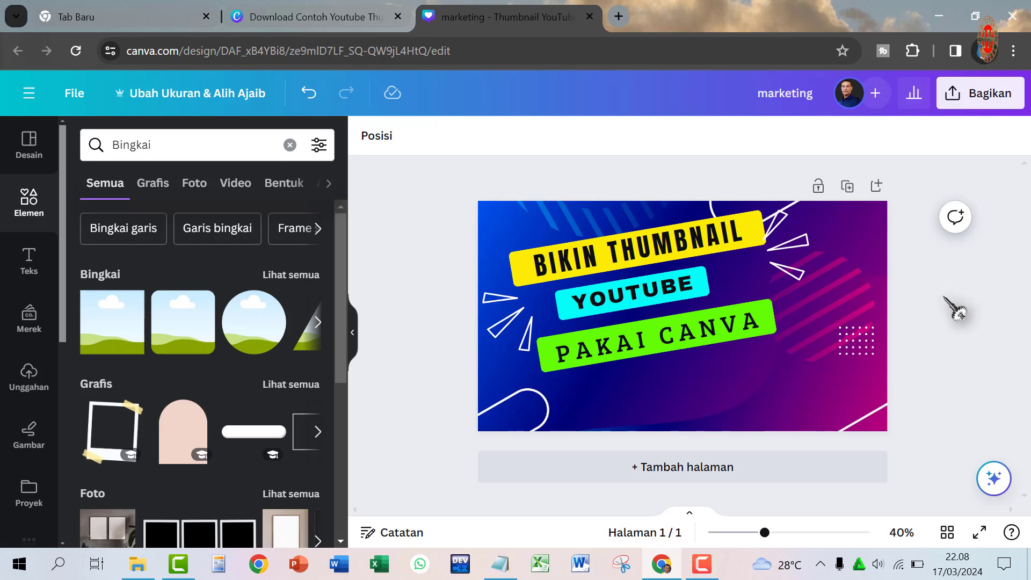
Step: Set the "PAKAI CANVA" text in the Gagalin font at font size 61
{"action": "left_click", "coordinate": [735, 320]}
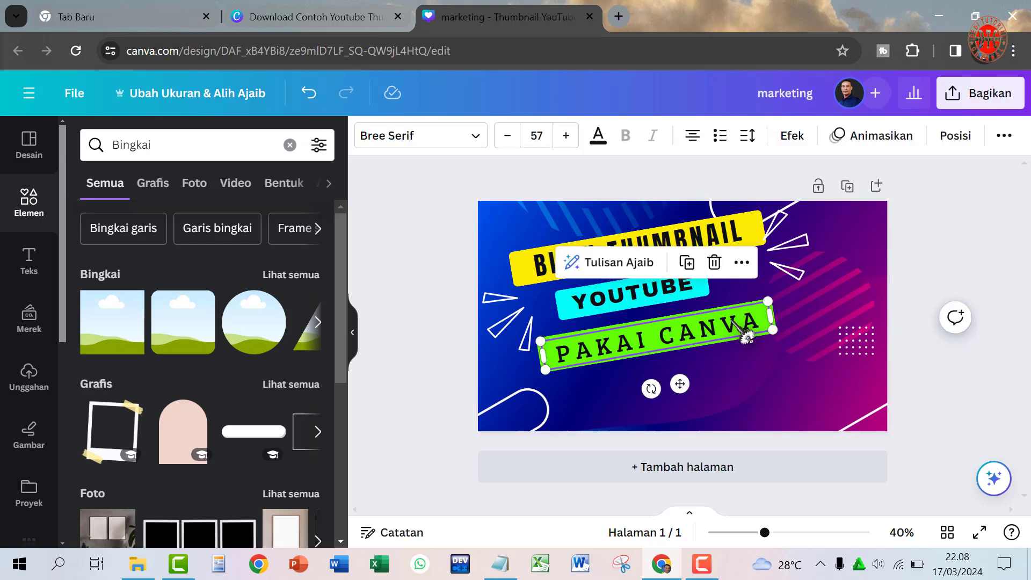
{"action": "left_click", "coordinate": [475, 144]}
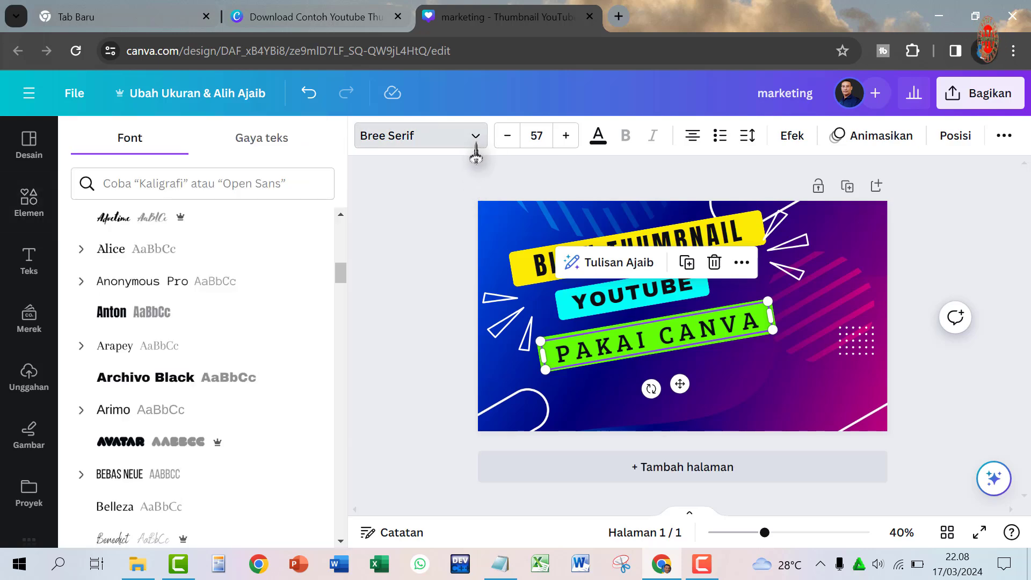
{"action": "scroll", "coordinate": [177, 426], "scroll_direction": "down", "scroll_amount": 7}
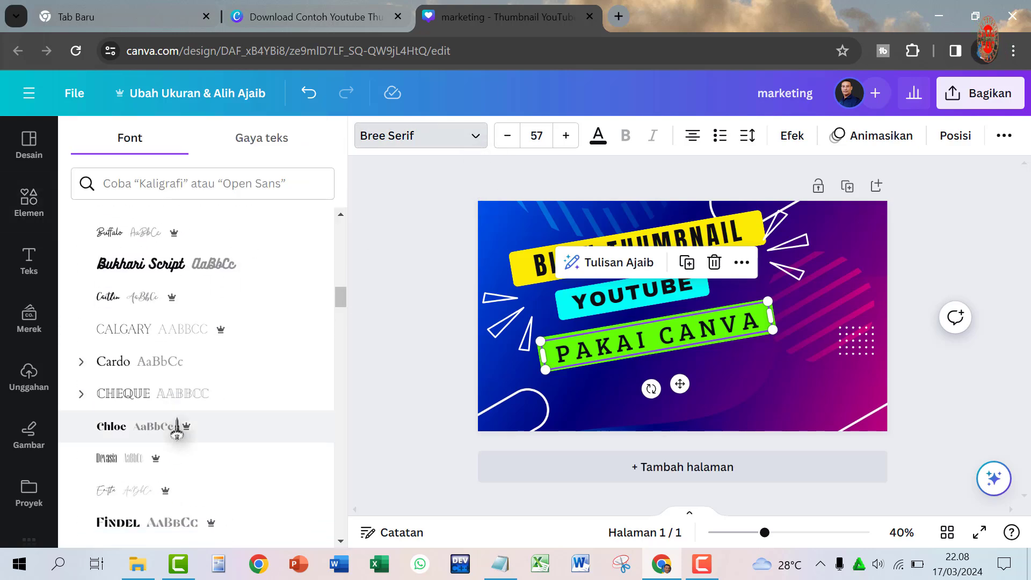
{"action": "scroll", "coordinate": [177, 427], "scroll_direction": "down", "scroll_amount": 5}
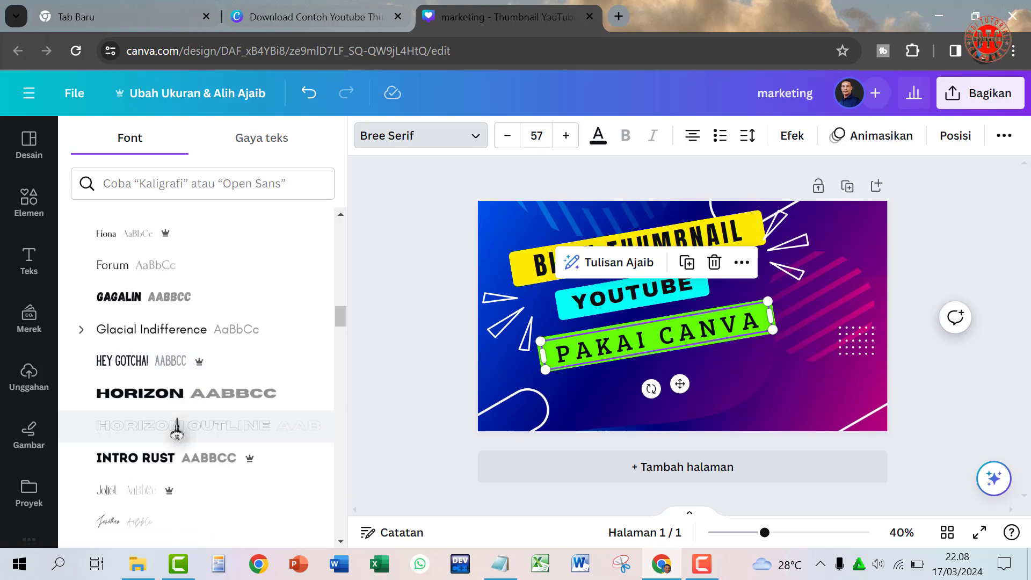
{"action": "left_click", "coordinate": [170, 308]}
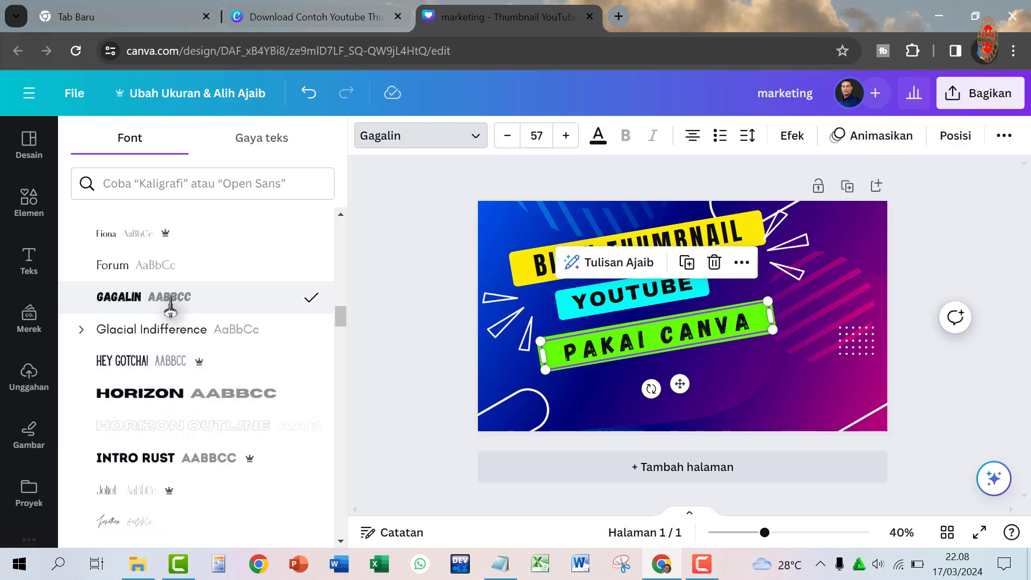
{"action": "left_click", "coordinate": [566, 136]}
{"action": "left_click", "coordinate": [566, 136]}
{"action": "left_click", "coordinate": [566, 136]}
{"action": "left_click", "coordinate": [566, 136]}
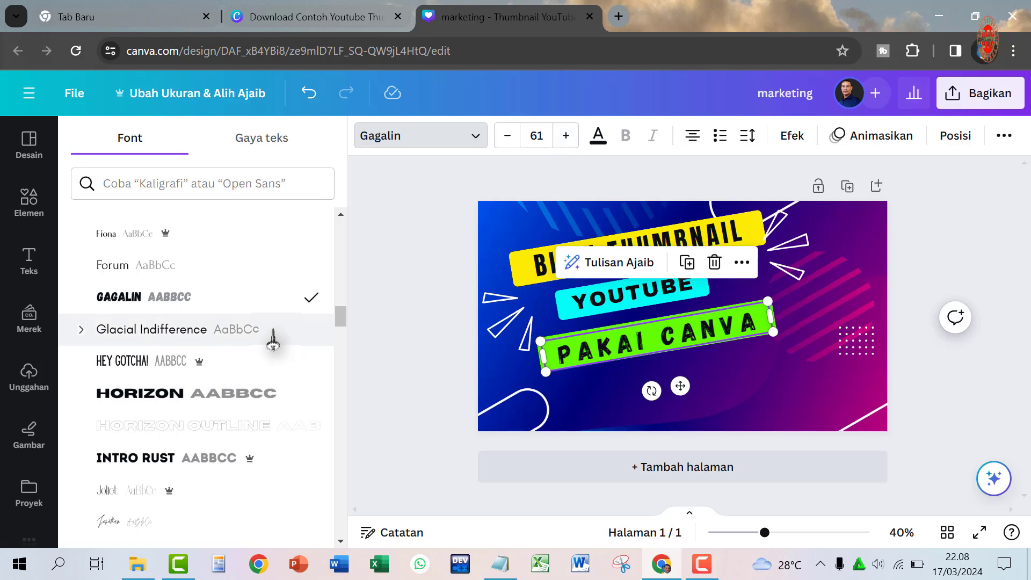
Step: Change the "PAKAI CANVA" text to the Oilvare Base font at font size 60
{"action": "scroll", "coordinate": [273, 338], "scroll_direction": "down", "scroll_amount": 3}
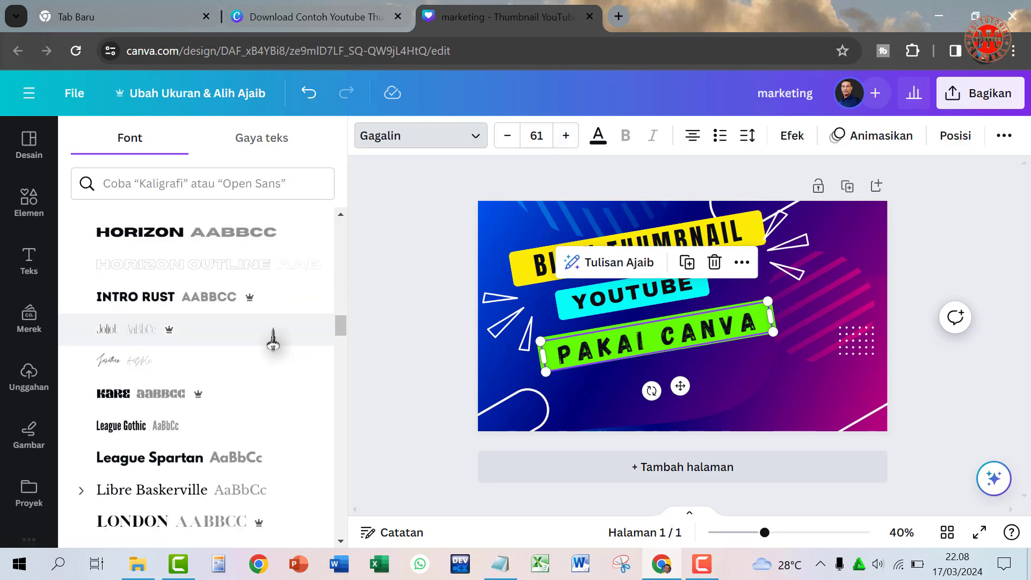
{"action": "scroll", "coordinate": [273, 338], "scroll_direction": "down", "scroll_amount": 6}
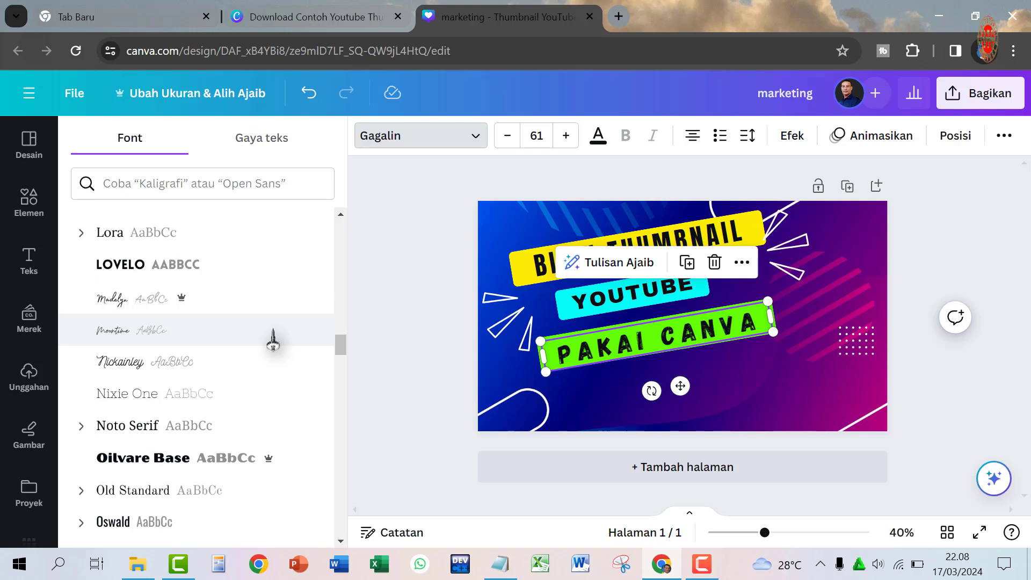
{"action": "scroll", "coordinate": [273, 340], "scroll_direction": "down", "scroll_amount": 3}
{"action": "left_click", "coordinate": [269, 300]}
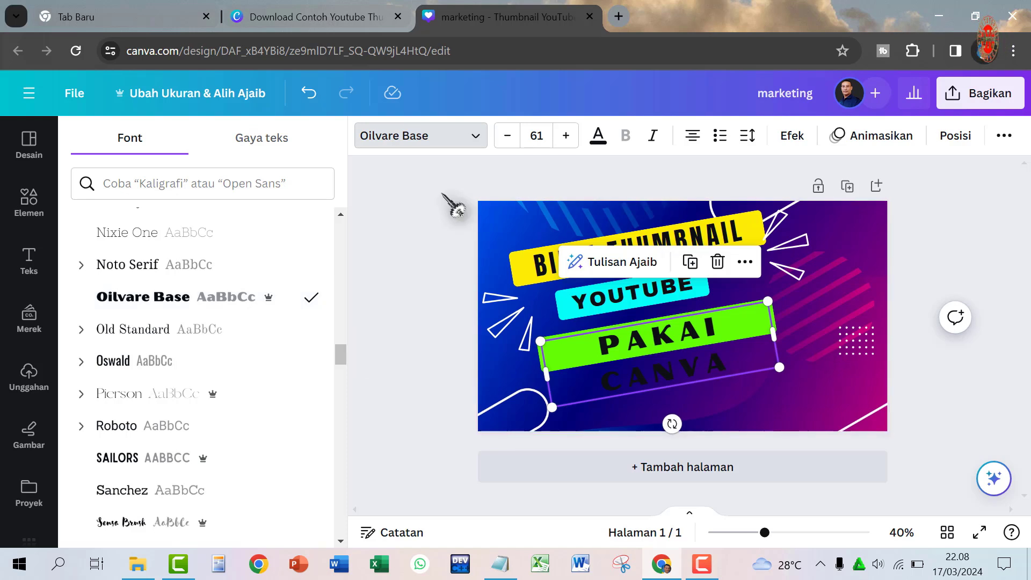
{"action": "left_click", "coordinate": [508, 136]}
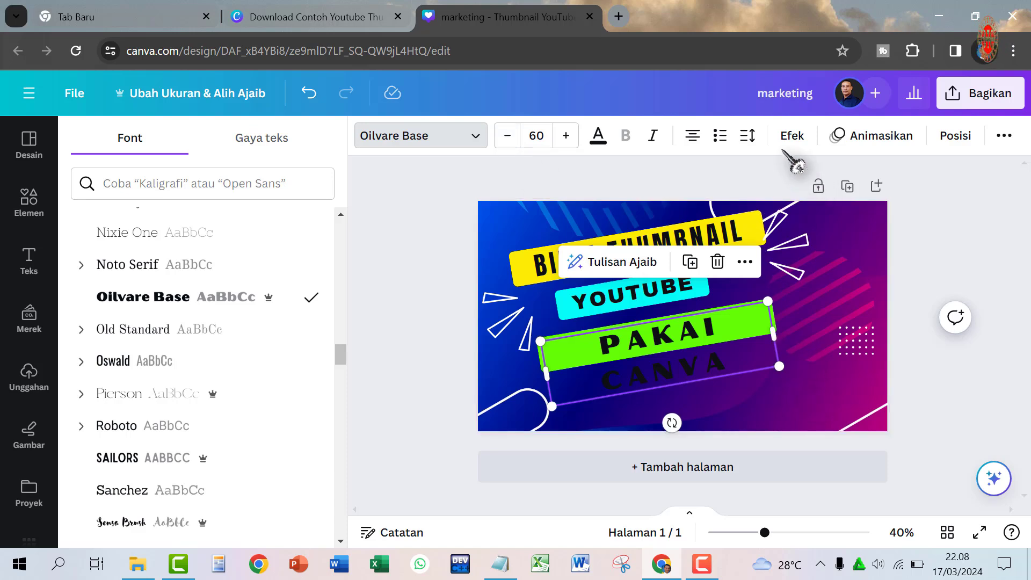
Step: Reduce the letter spacing of the "PAKAI CANVA" text to 77 so it fits on one line
{"action": "left_click", "coordinate": [748, 135]}
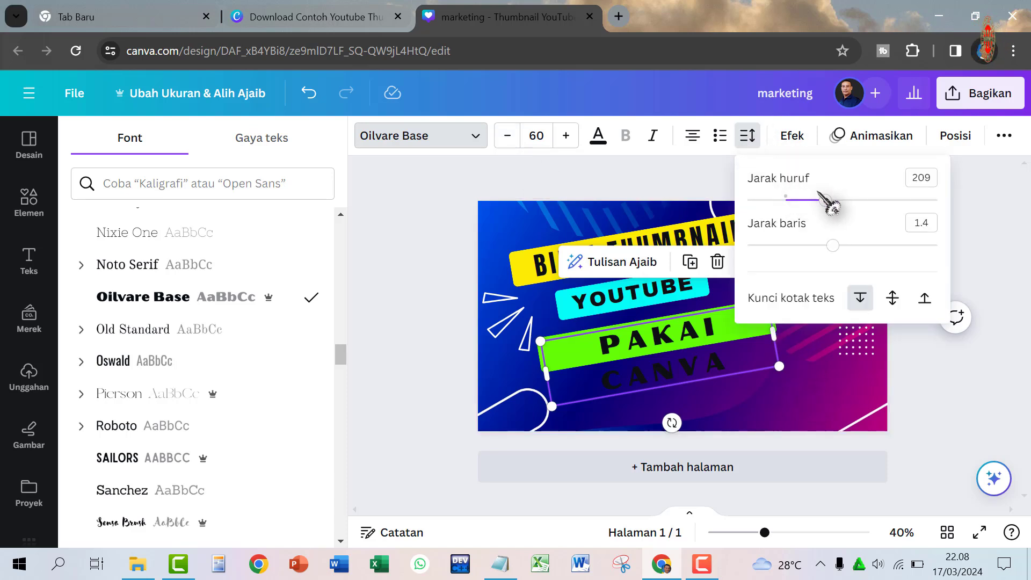
{"action": "left_click_drag", "start_coordinate": [824, 202], "coordinate": [799, 203]}
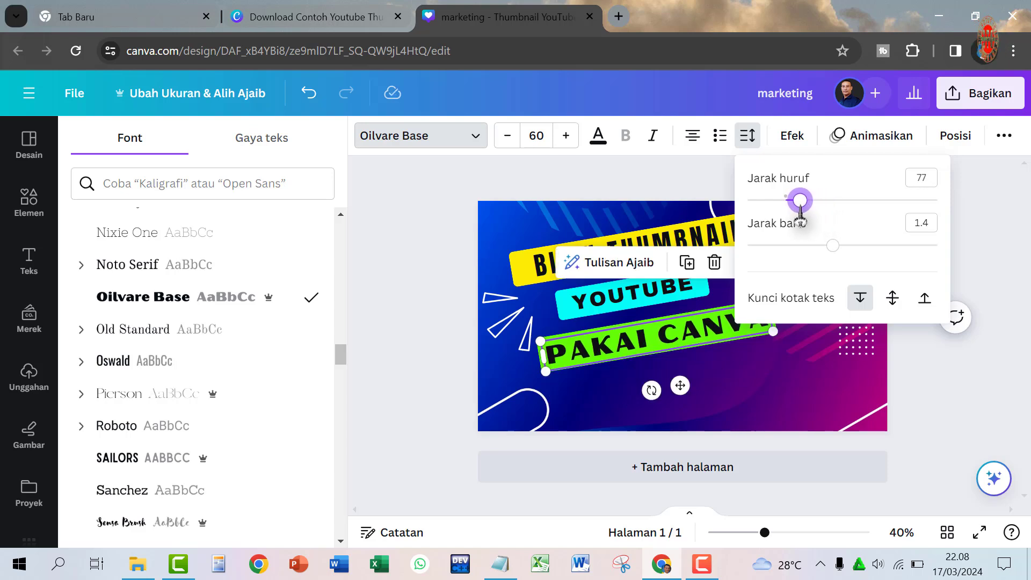
{"action": "left_click", "coordinate": [967, 425]}
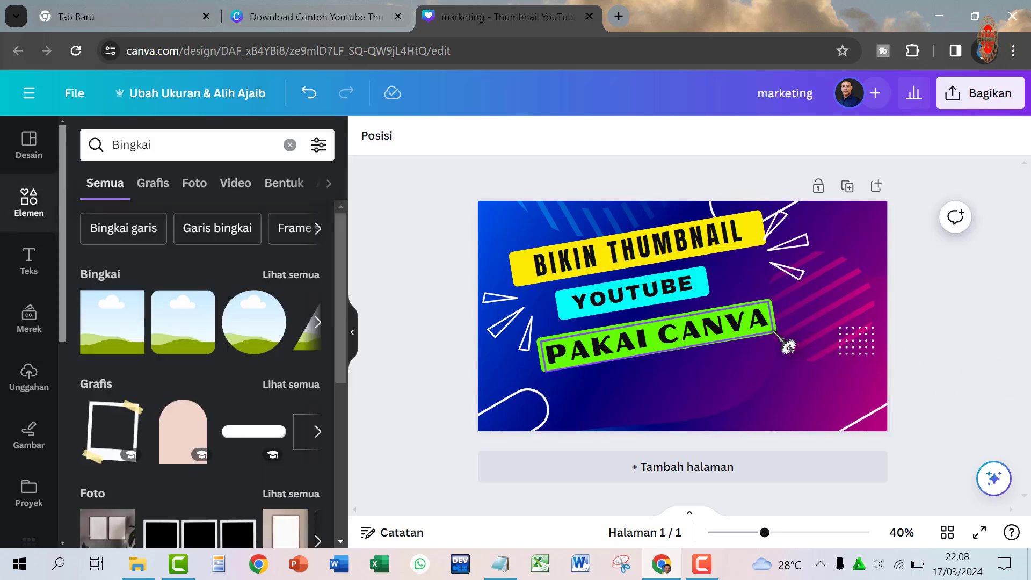
Step: Lengthen the green bar slightly and centre the "PAKAI CANVA" text within it
{"action": "left_click", "coordinate": [788, 345]}
{"action": "mouse_move", "coordinate": [777, 317]}
{"action": "left_mouse_down"}
{"action": "mouse_move", "coordinate": [785, 314]}
{"action": "mouse_move", "coordinate": [757, 322]}
{"action": "left_mouse_up"}
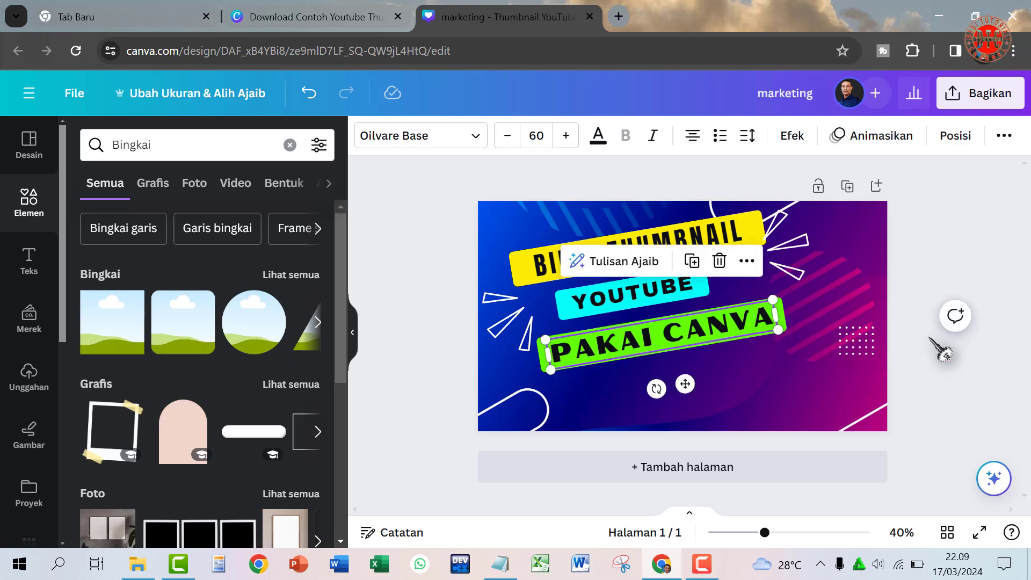
{"action": "left_click", "coordinate": [961, 375]}
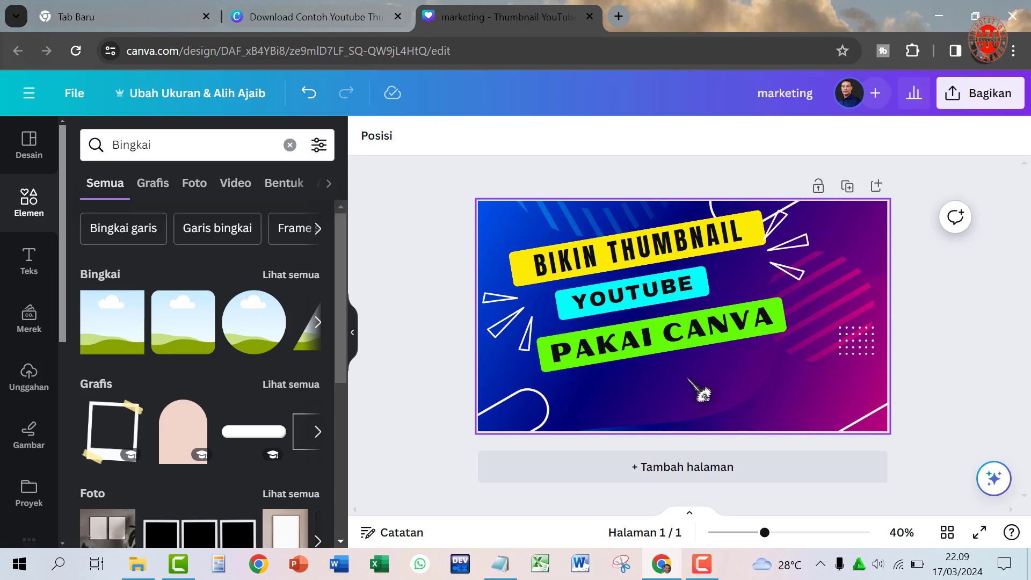
Step: Nudge the "YOUTUBE" bar and text slightly up and right, and raise the "PAKAI CANVA" bar and text to tighten the spacing
{"action": "left_click", "coordinate": [671, 286]}
{"action": "left_click_drag", "start_coordinate": [669, 285], "coordinate": [673, 281]}
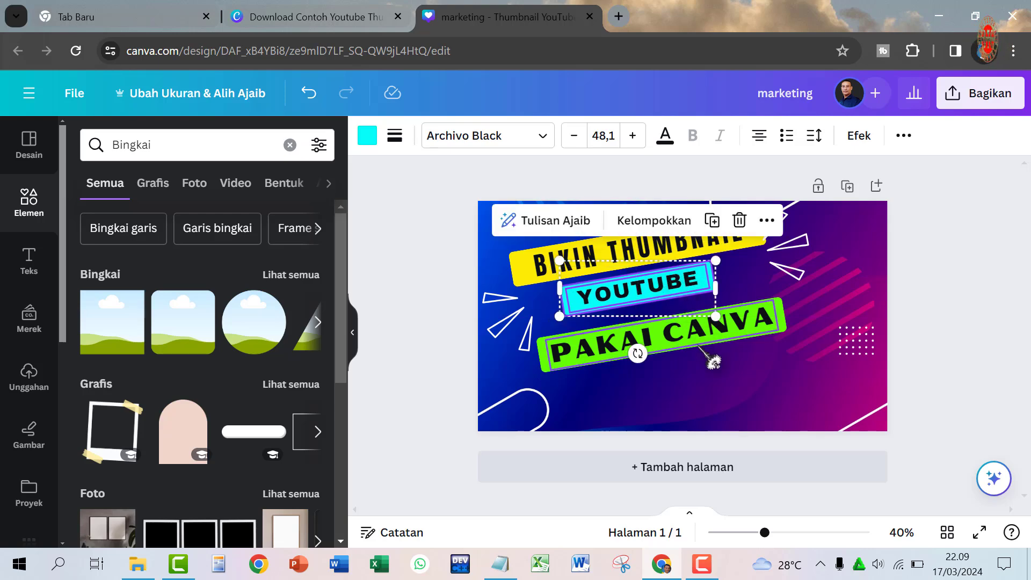
{"action": "left_click", "coordinate": [703, 366]}
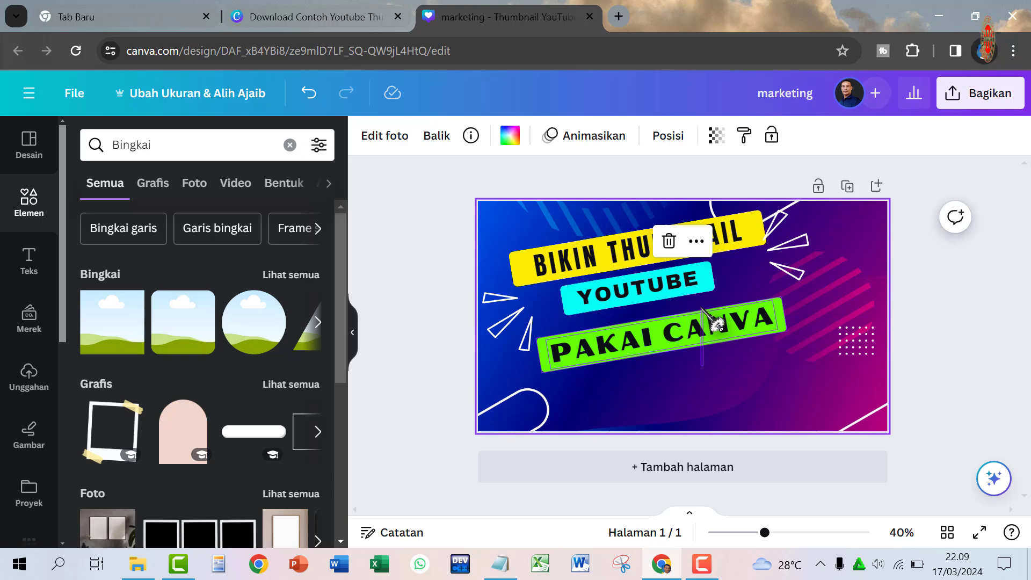
{"action": "left_click", "coordinate": [699, 322]}
{"action": "left_click_drag", "start_coordinate": [699, 326], "coordinate": [696, 318]}
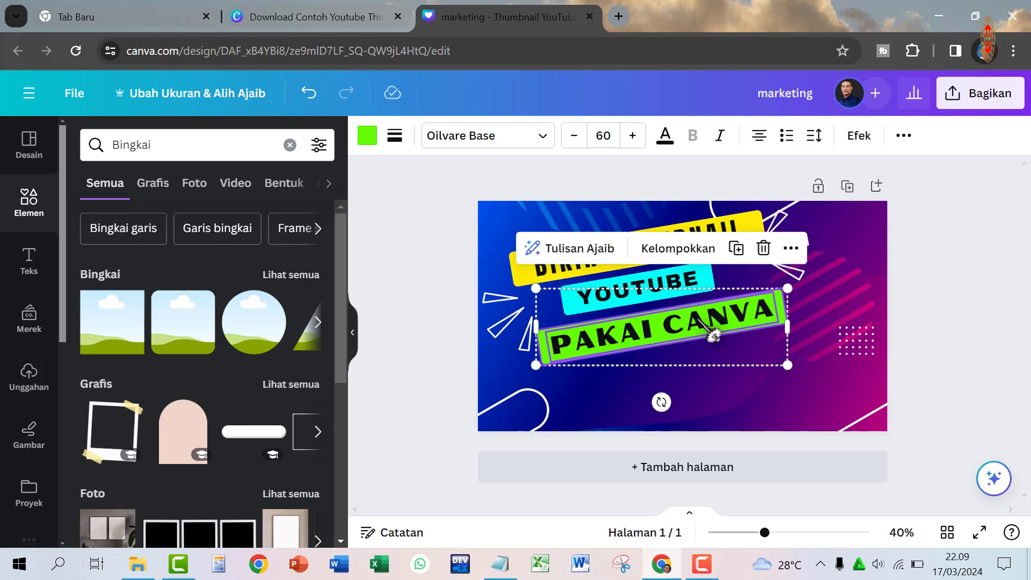
{"action": "left_click", "coordinate": [935, 370]}
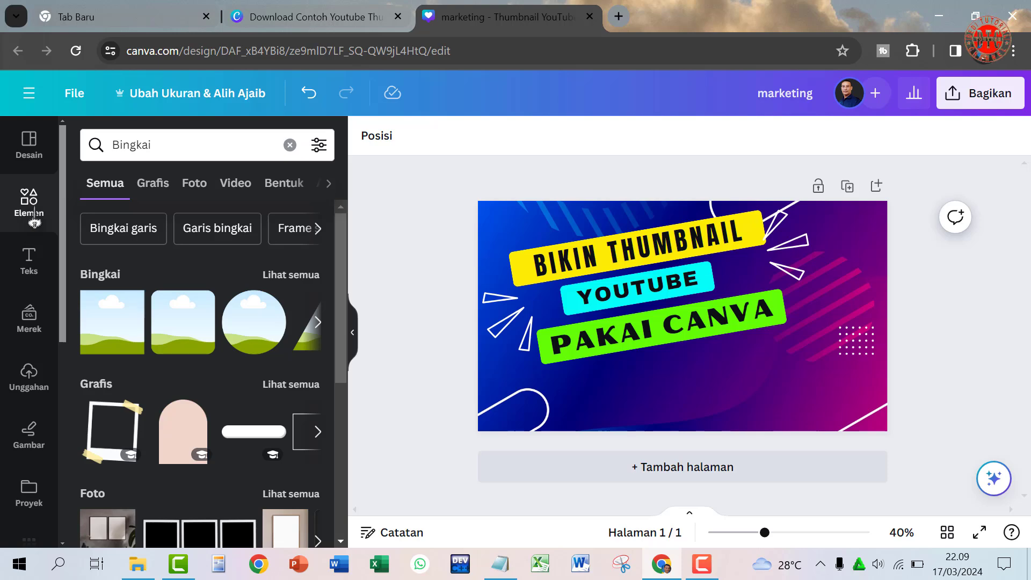
Step: Search the elements library for "titik titik" and limit the results to graphics
{"action": "left_click", "coordinate": [290, 145]}
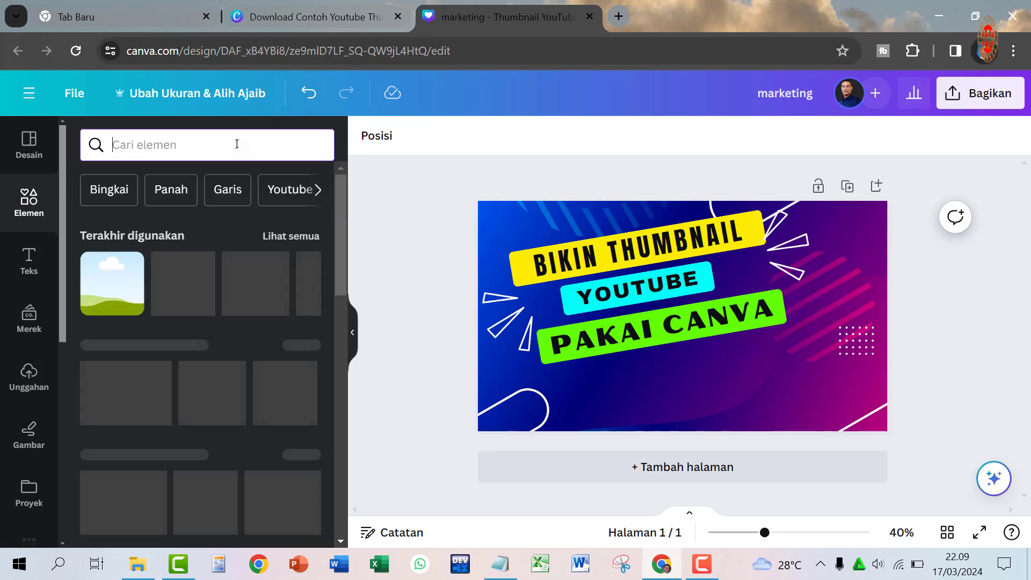
{"action": "type", "text": "t"}
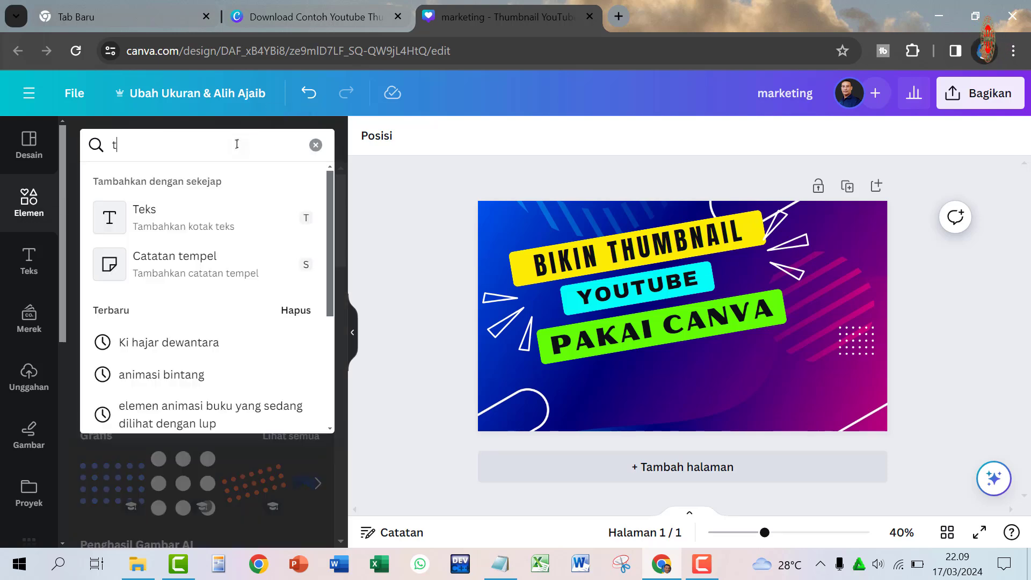
{"action": "type", "text": "iti"}
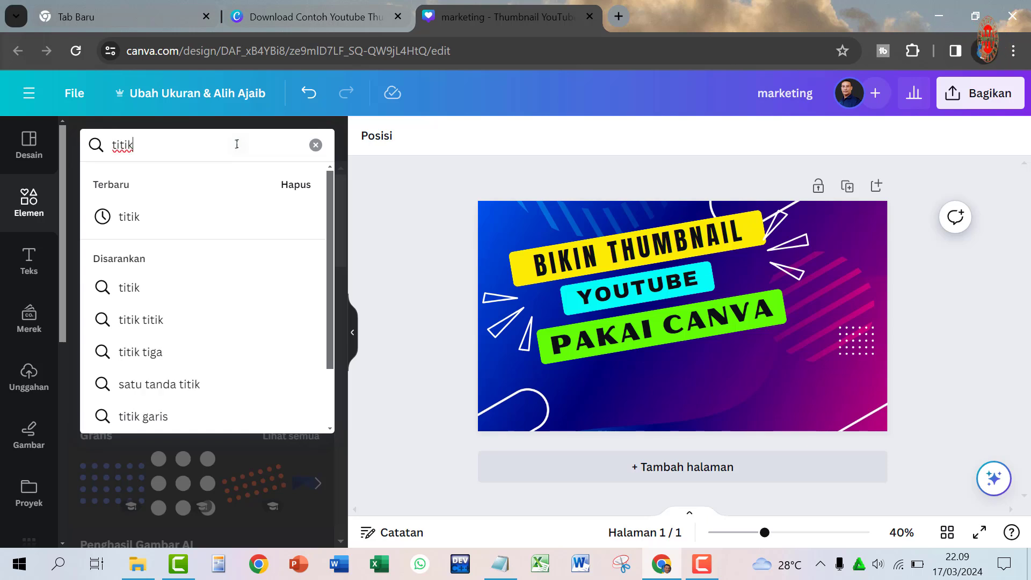
{"action": "left_click", "coordinate": [154, 321]}
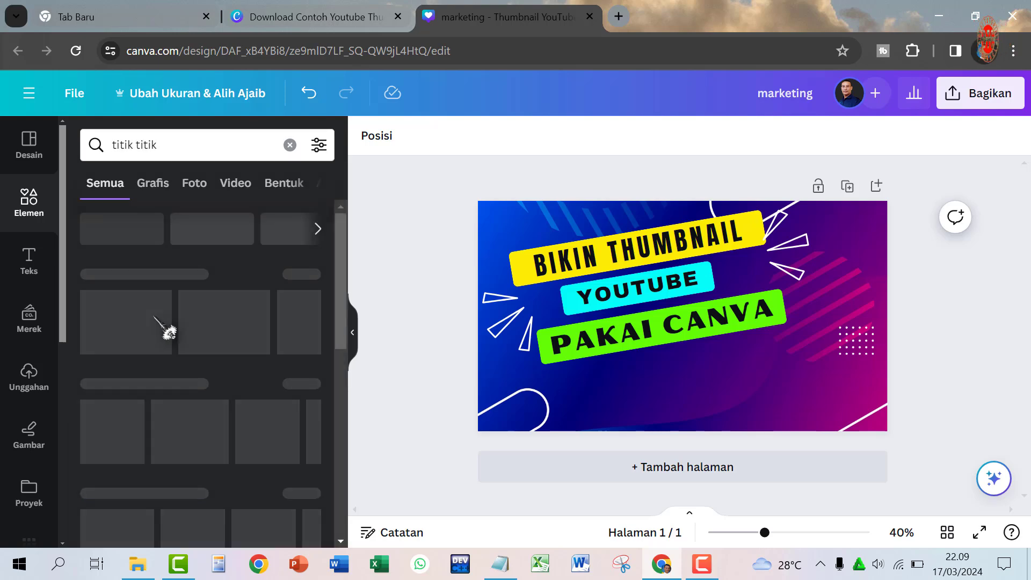
{"action": "left_click", "coordinate": [155, 191]}
Step: Add the curved halftone swirl graphic made of dots that shrink around an open ring to the thumbnail
{"action": "scroll", "coordinate": [225, 397], "scroll_direction": "down", "scroll_amount": 2}
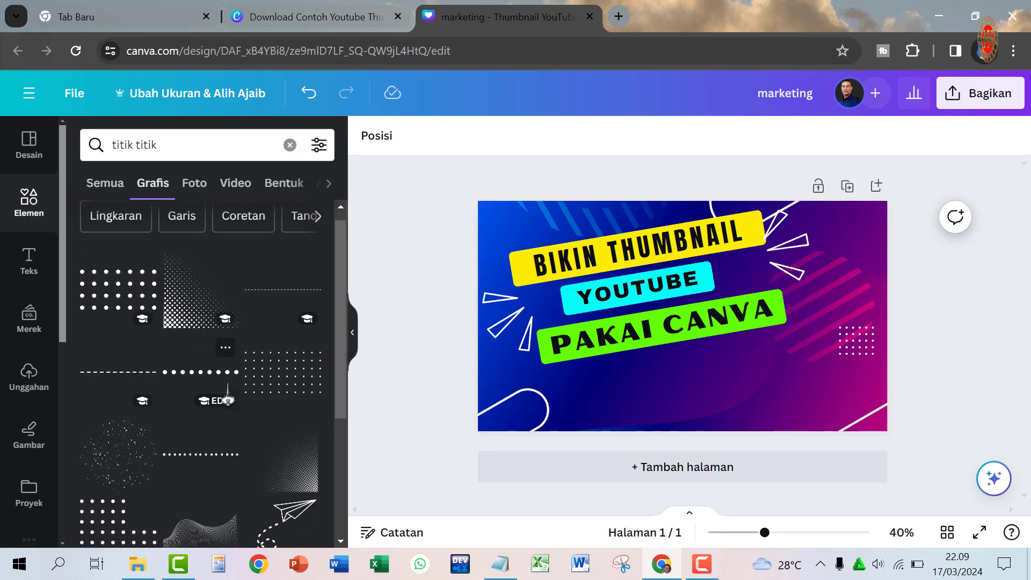
{"action": "scroll", "coordinate": [228, 400], "scroll_direction": "down", "scroll_amount": 5}
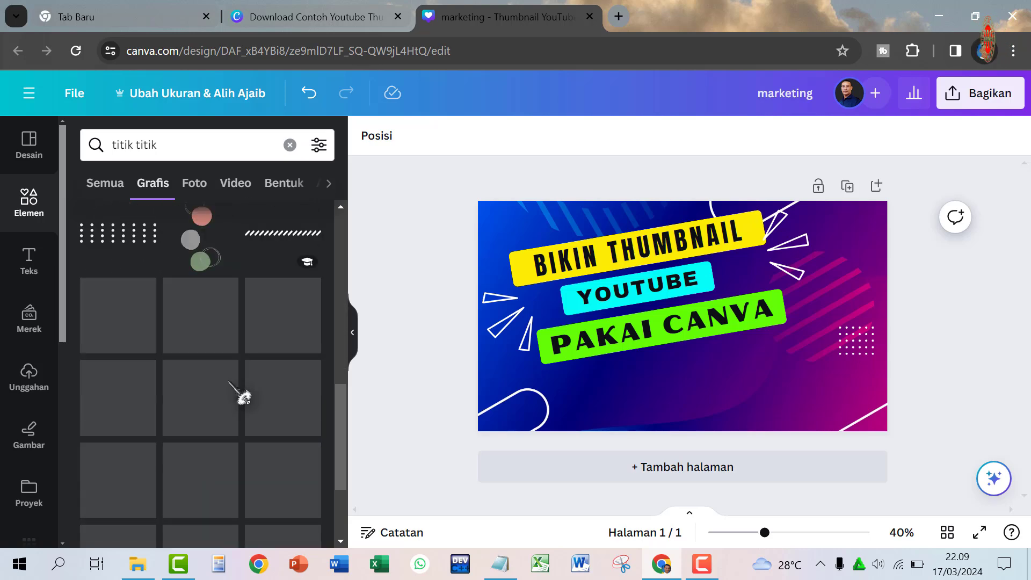
{"action": "scroll", "coordinate": [228, 386], "scroll_direction": "down", "scroll_amount": 8}
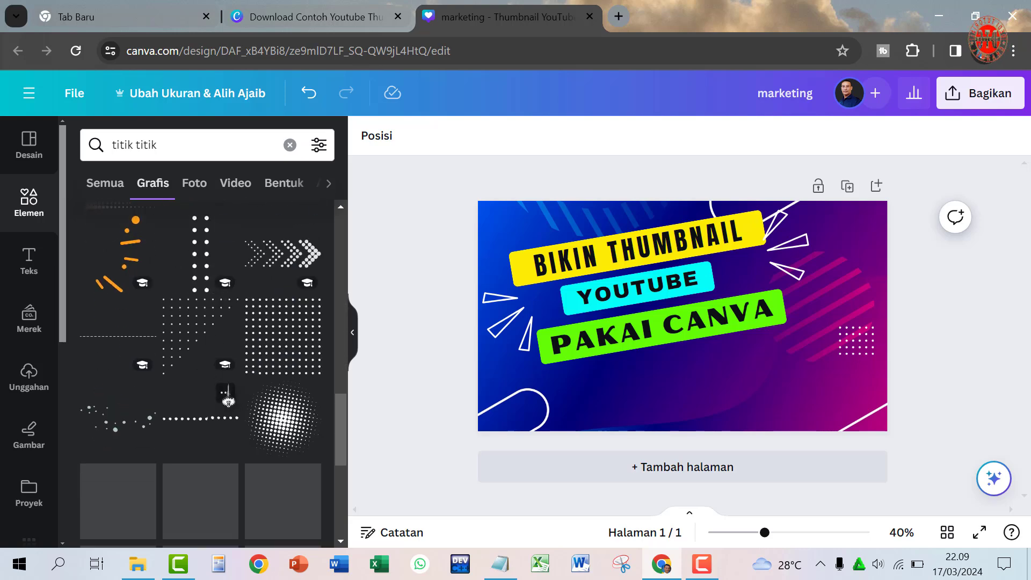
{"action": "scroll", "coordinate": [245, 398], "scroll_direction": "down", "scroll_amount": 10}
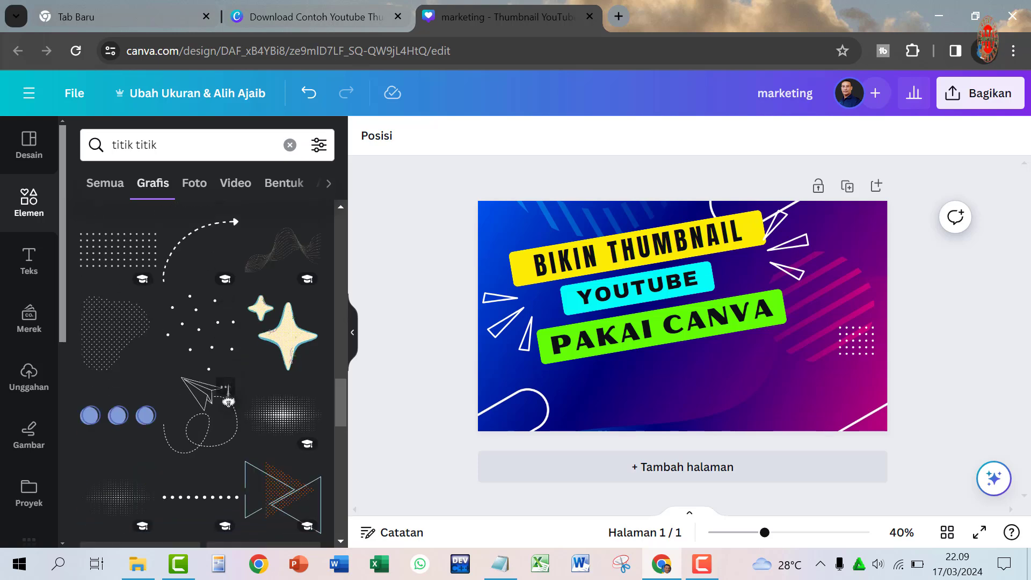
{"action": "scroll", "coordinate": [228, 395], "scroll_direction": "down", "scroll_amount": 5}
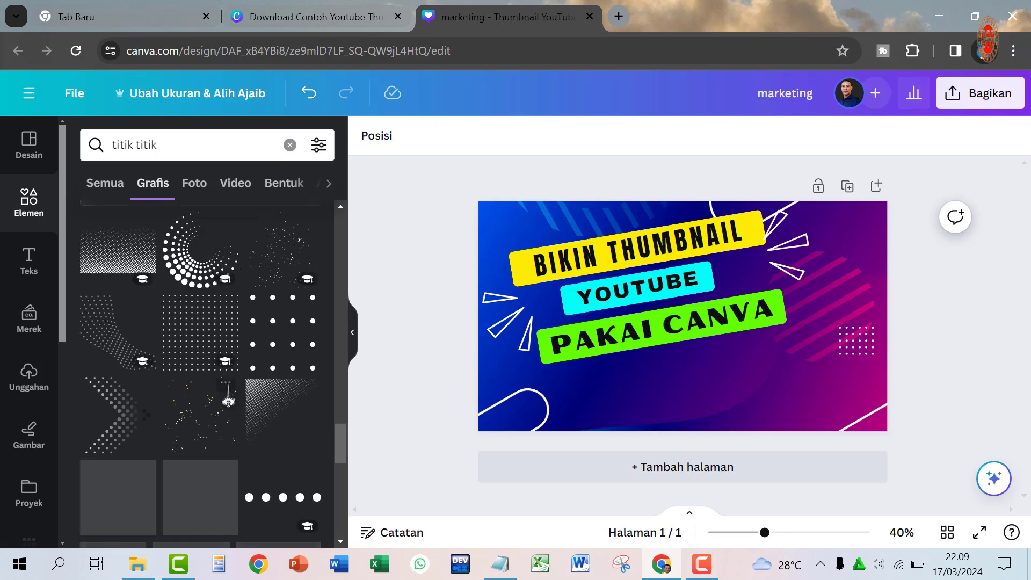
{"action": "left_click", "coordinate": [211, 304]}
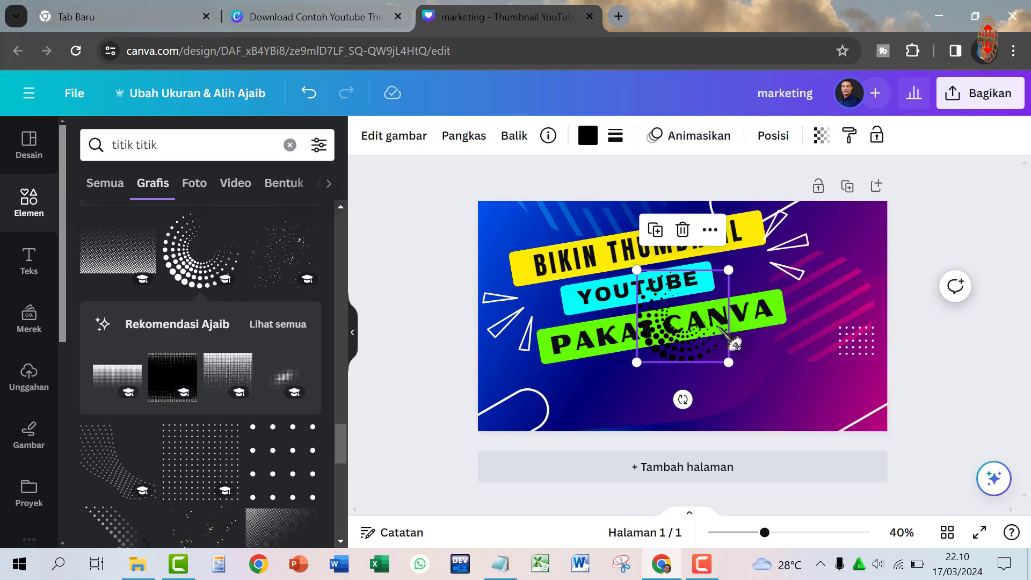
Step: Enlarge the dotted swirl graphic with a slight counterclockwise tilt and colour it white
{"action": "left_click_drag", "start_coordinate": [727, 363], "coordinate": [756, 389]}
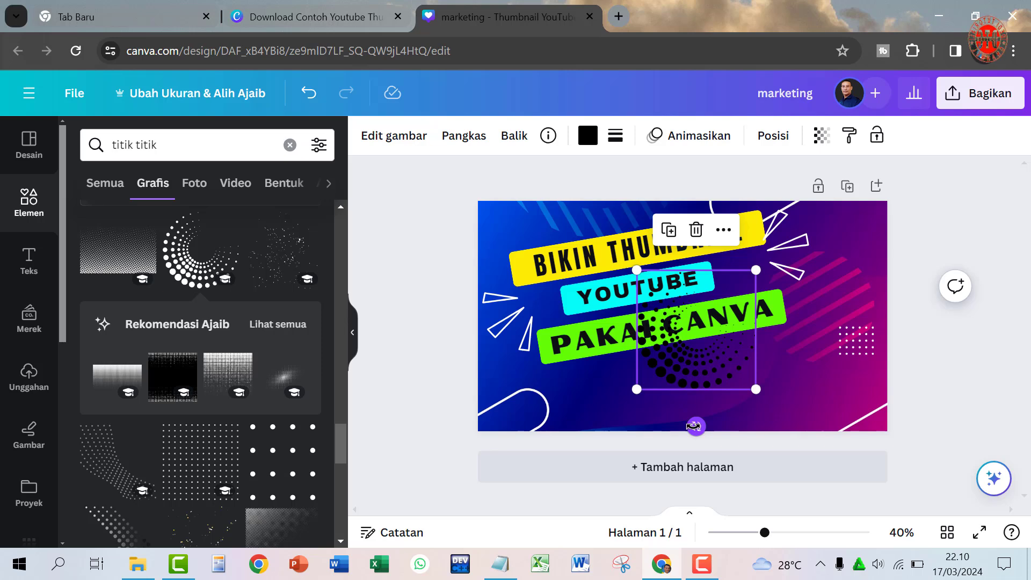
{"action": "left_click_drag", "start_coordinate": [693, 427], "coordinate": [542, 365]}
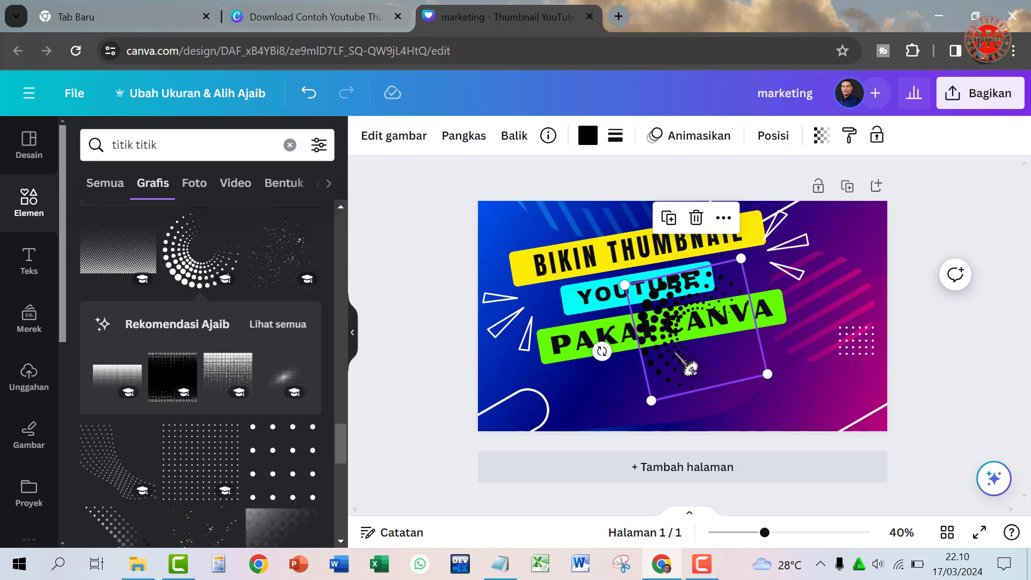
{"action": "left_click_drag", "start_coordinate": [602, 351], "coordinate": [710, 425]}
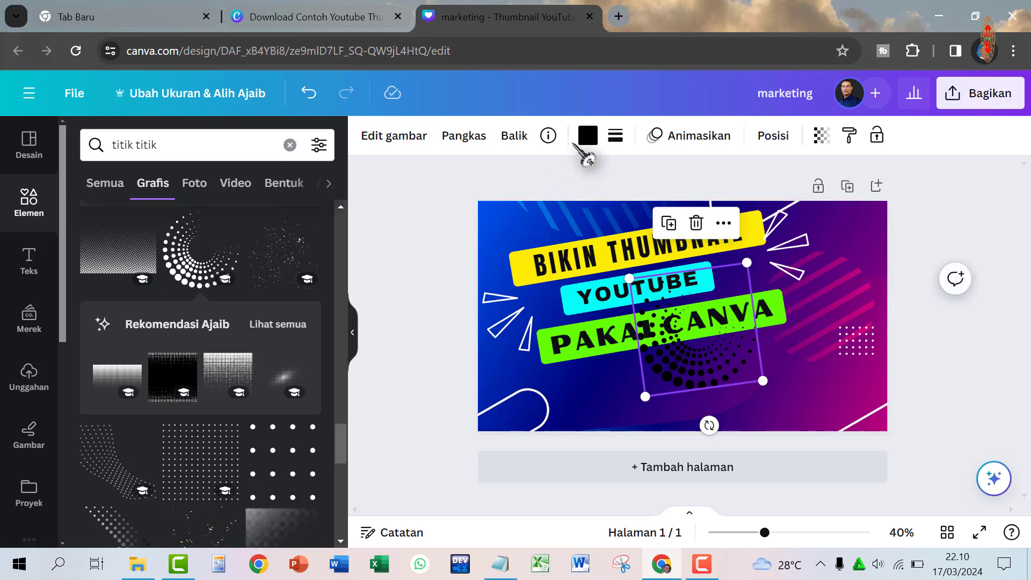
{"action": "left_click", "coordinate": [588, 136]}
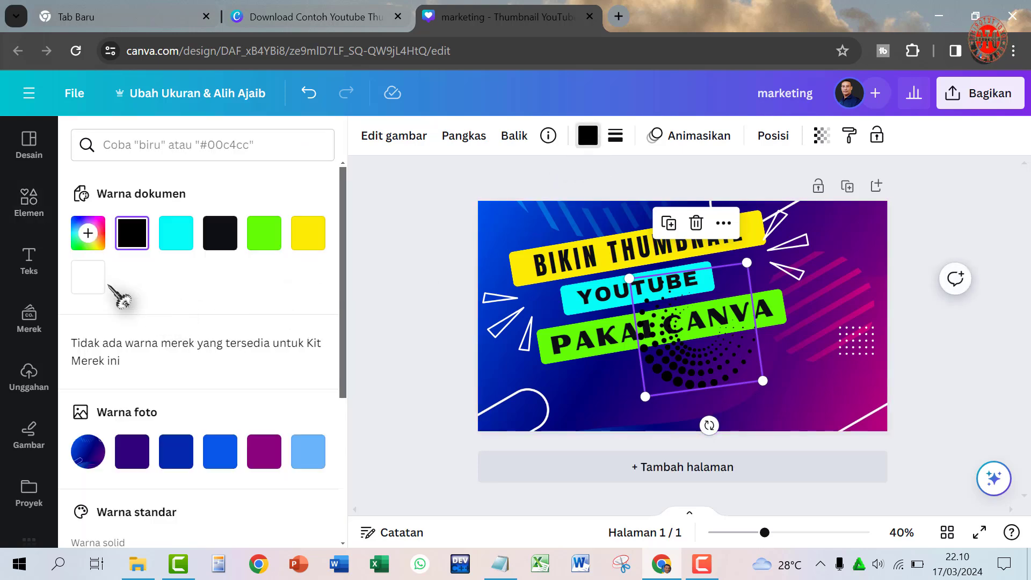
{"action": "left_click", "coordinate": [90, 278]}
Step: Resize the white dotted swirl and place it in the thumbnail's upper-right corner, partly cut off by the page edges
{"action": "left_click_drag", "start_coordinate": [691, 353], "coordinate": [865, 257]}
{"action": "left_click_drag", "start_coordinate": [822, 300], "coordinate": [775, 363]}
{"action": "left_click_drag", "start_coordinate": [809, 329], "coordinate": [792, 366]}
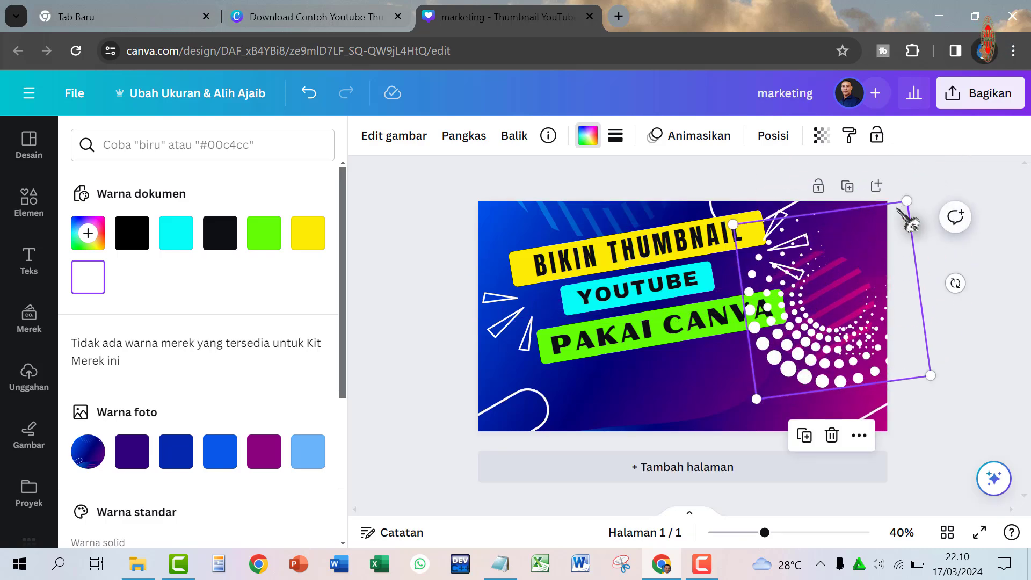
{"action": "left_click_drag", "start_coordinate": [885, 229], "coordinate": [840, 289]}
{"action": "left_click_drag", "start_coordinate": [815, 371], "coordinate": [874, 259]}
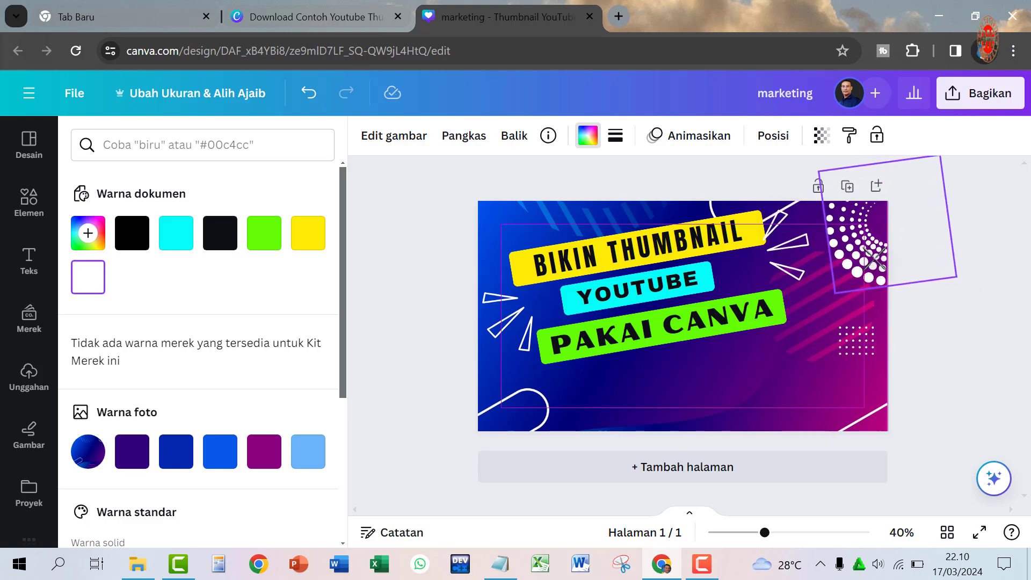
{"action": "left_click_drag", "start_coordinate": [875, 259], "coordinate": [873, 251]}
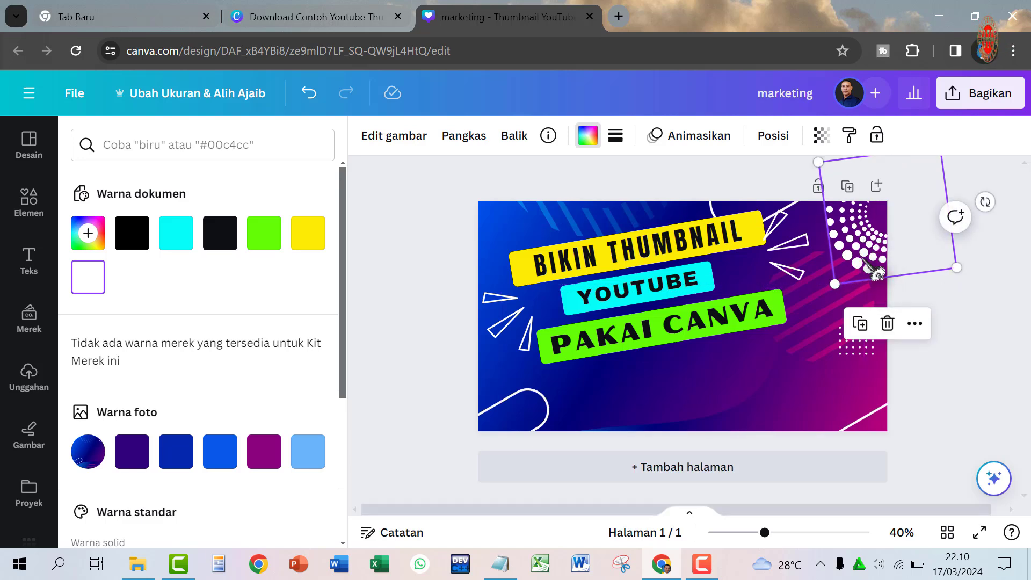
{"action": "left_click_drag", "start_coordinate": [835, 295], "coordinate": [858, 238]}
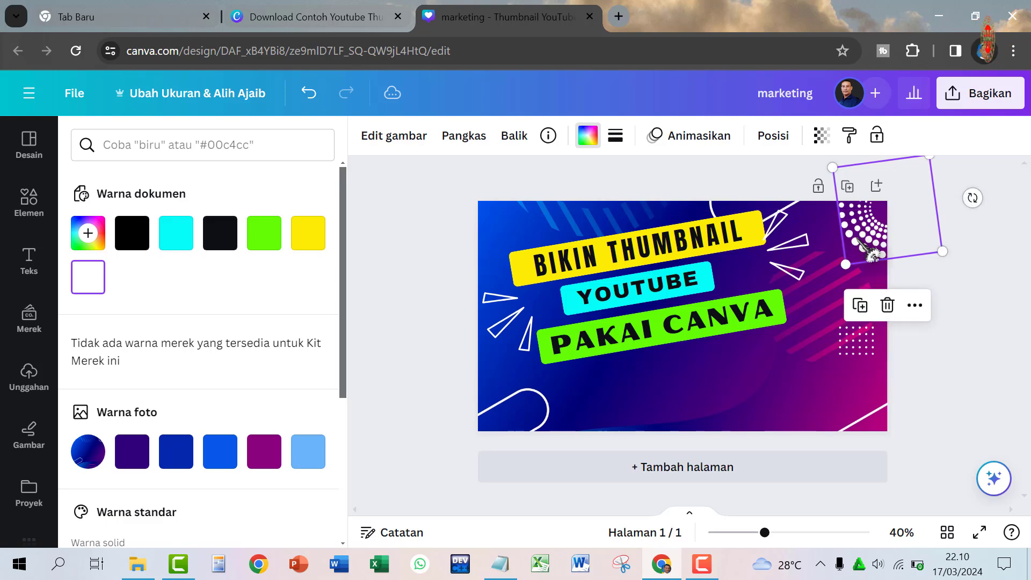
{"action": "left_click", "coordinate": [988, 314]}
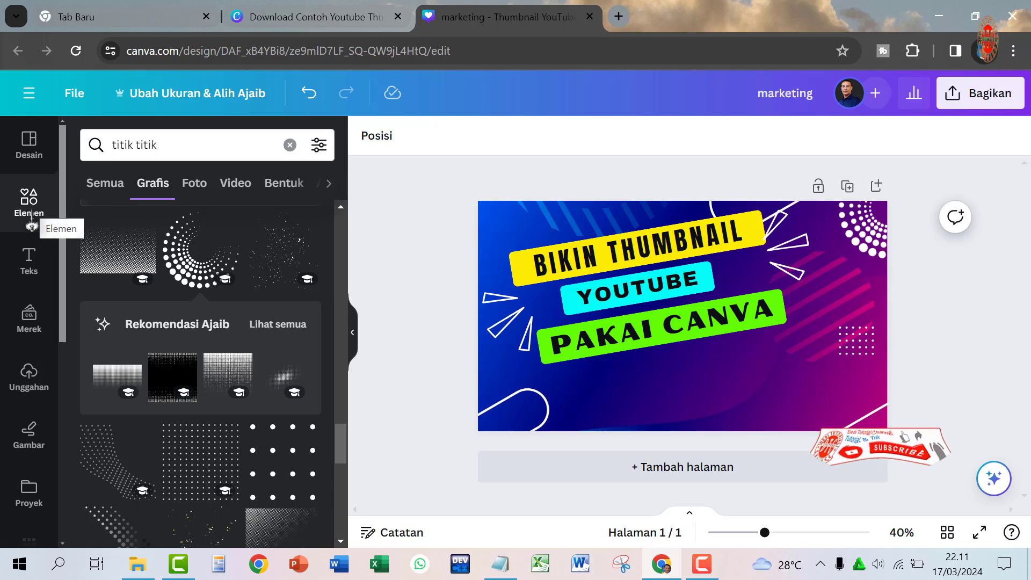
Step: Add the uploaded background-free picture of the thinking man in a blue suit and red tie to the thumbnail
{"action": "left_click", "coordinate": [30, 378]}
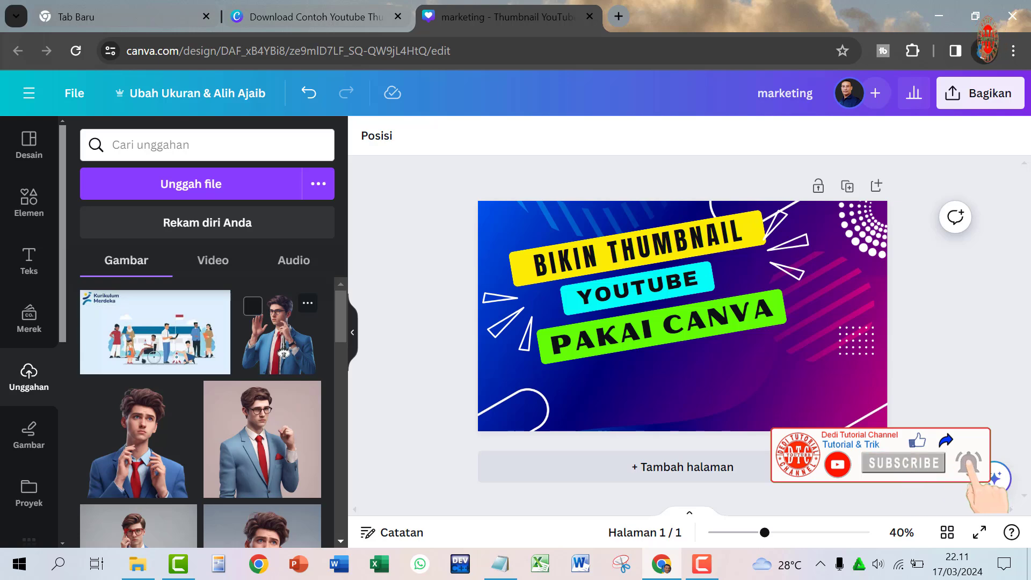
{"action": "scroll", "coordinate": [283, 353], "scroll_direction": "down", "scroll_amount": 2}
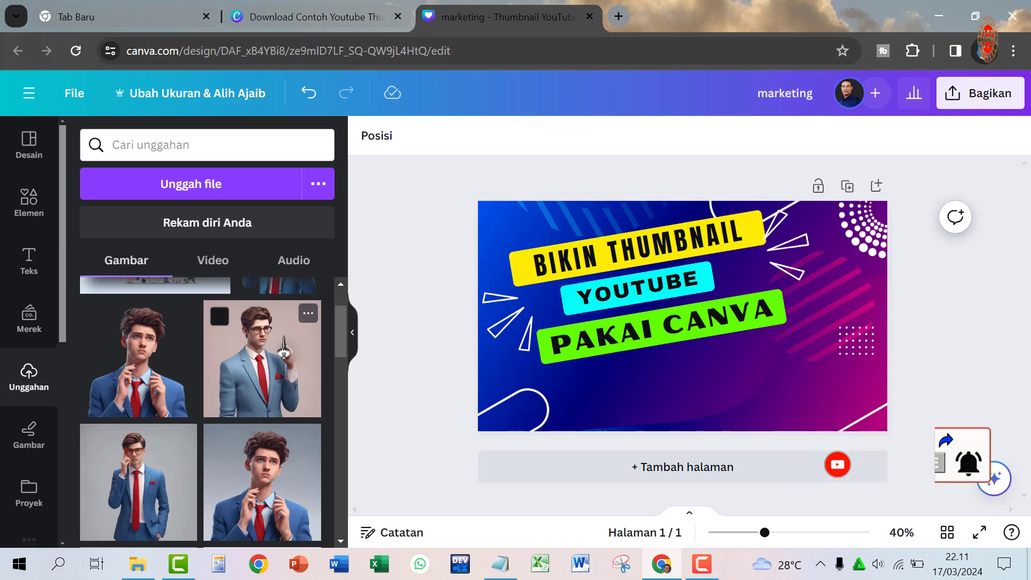
{"action": "left_click", "coordinate": [145, 392]}
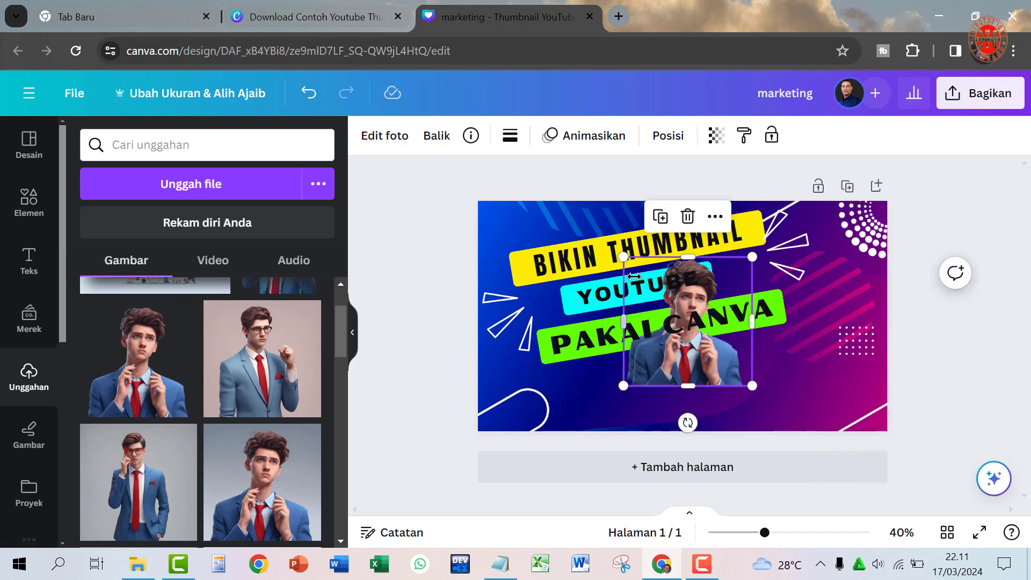
{"action": "left_click", "coordinate": [687, 216]}
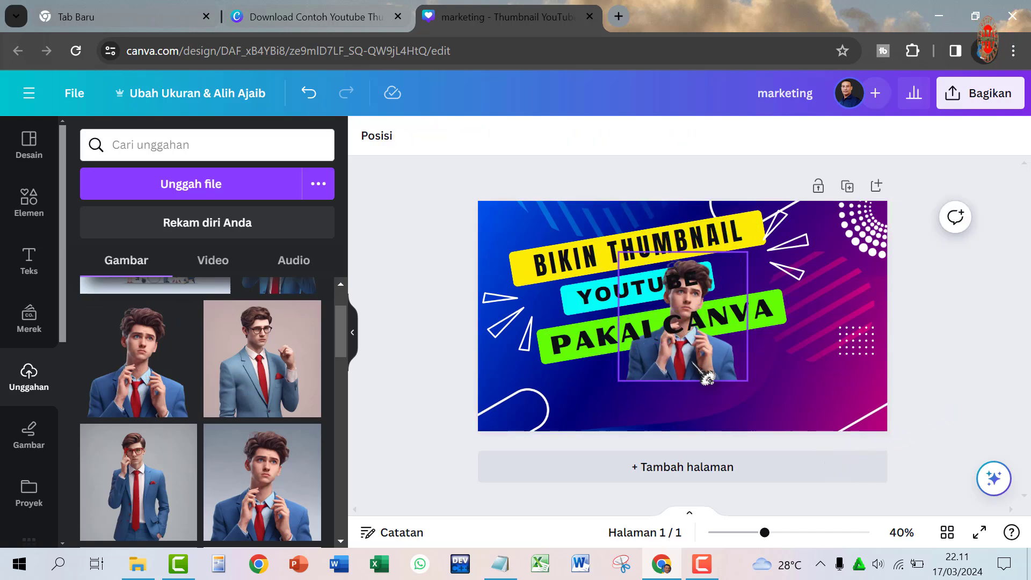
Step: Place the man's picture in the thumbnail's lower-right corner and enlarge it until it reaches the end of the green bar
{"action": "left_click_drag", "start_coordinate": [708, 376], "coordinate": [840, 411]}
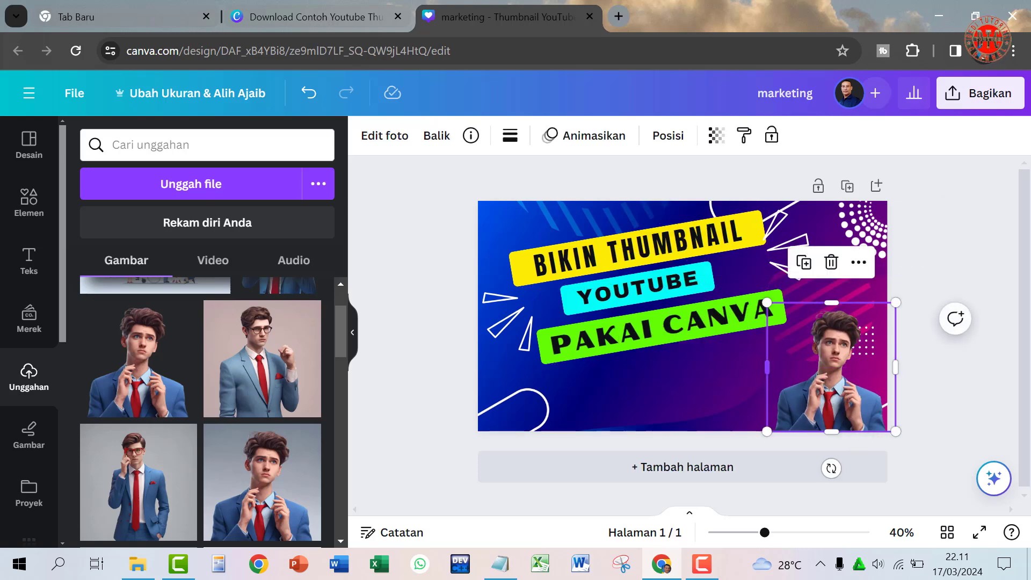
{"action": "left_click_drag", "start_coordinate": [766, 303], "coordinate": [752, 274]}
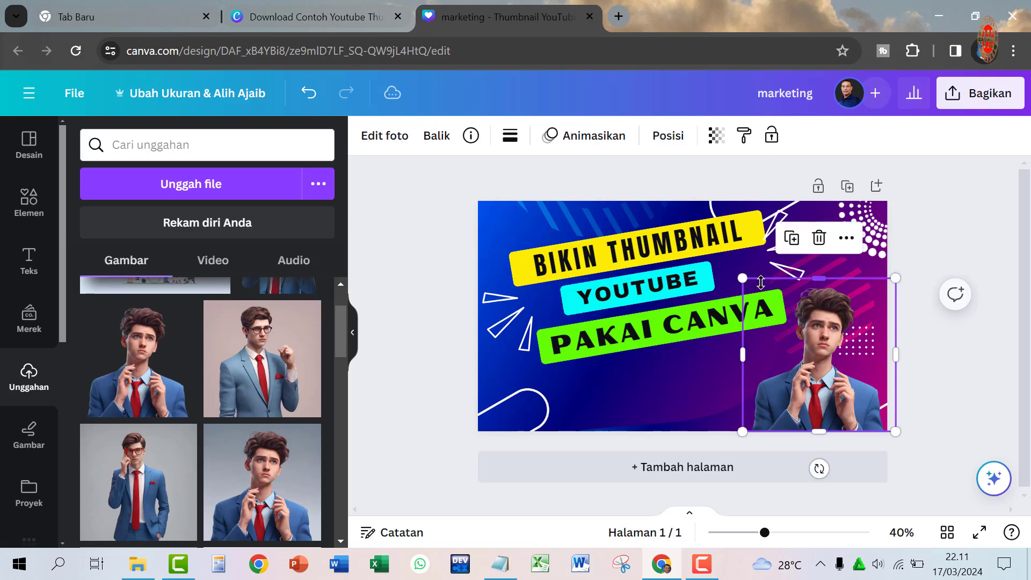
{"action": "left_click_drag", "start_coordinate": [837, 365], "coordinate": [842, 366]}
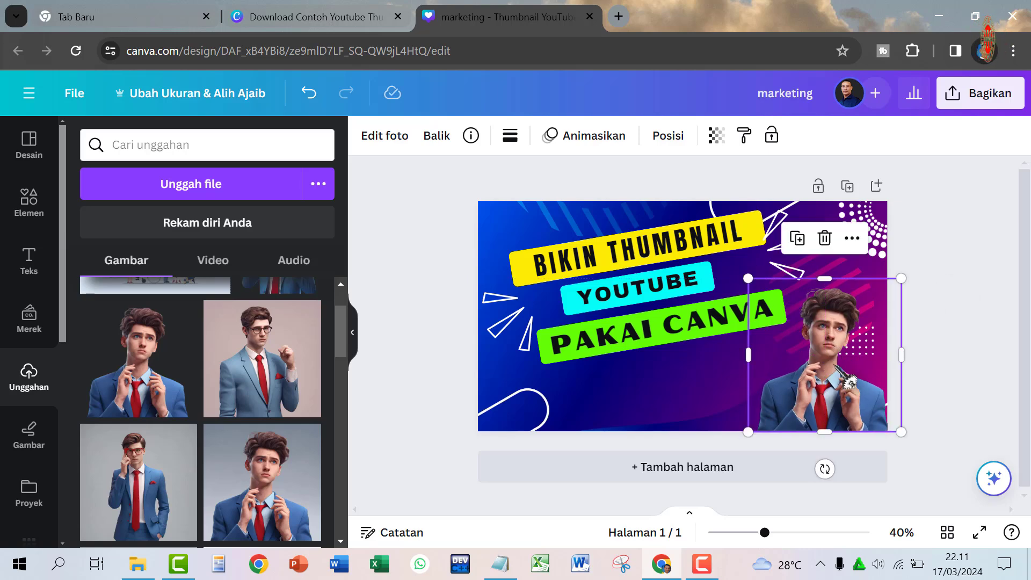
{"action": "left_click", "coordinate": [932, 349]}
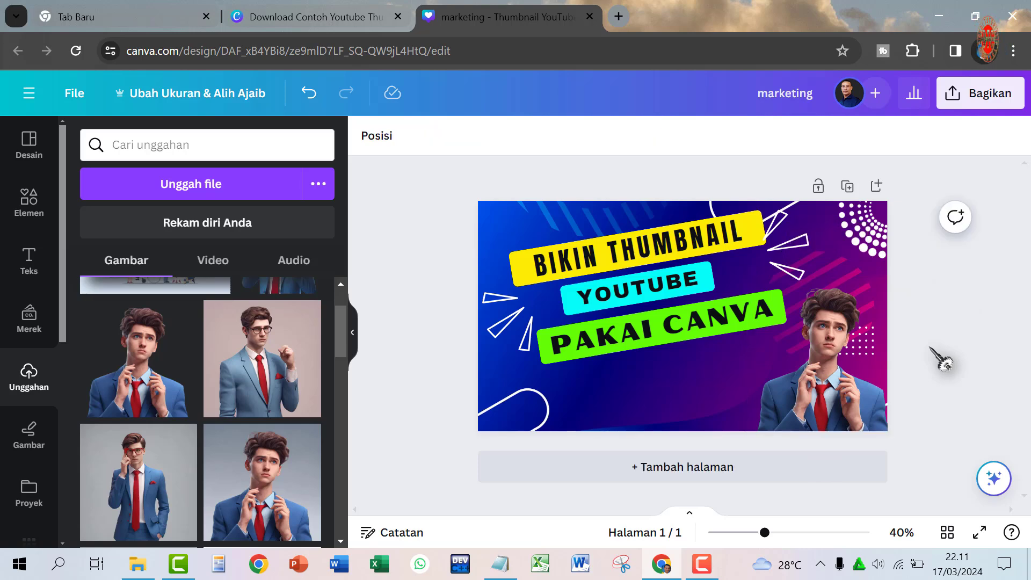
Step: Open the download settings for the thumbnail design
{"action": "left_click", "coordinate": [976, 102]}
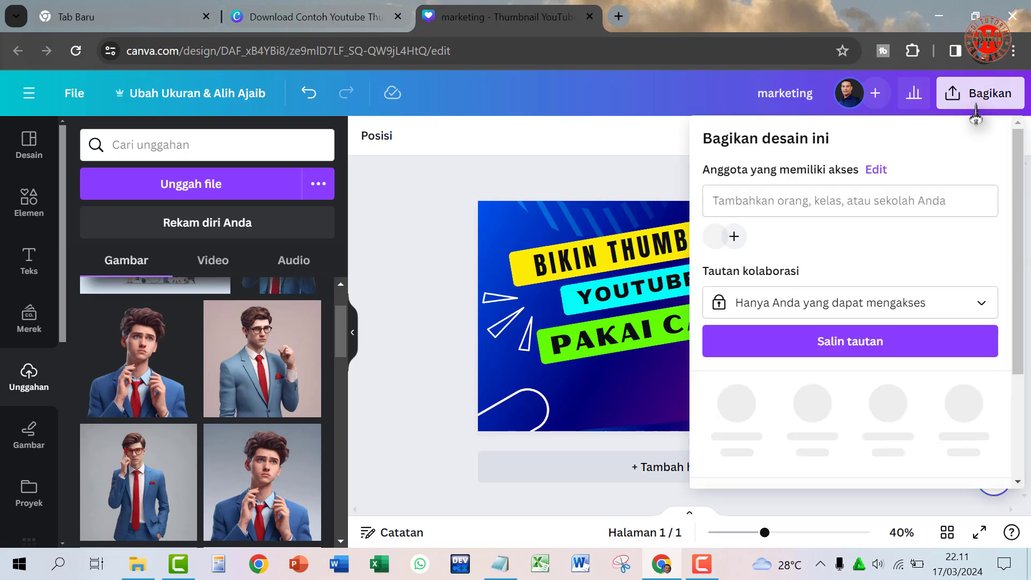
{"action": "scroll", "coordinate": [849, 344], "scroll_direction": "down", "scroll_amount": 3}
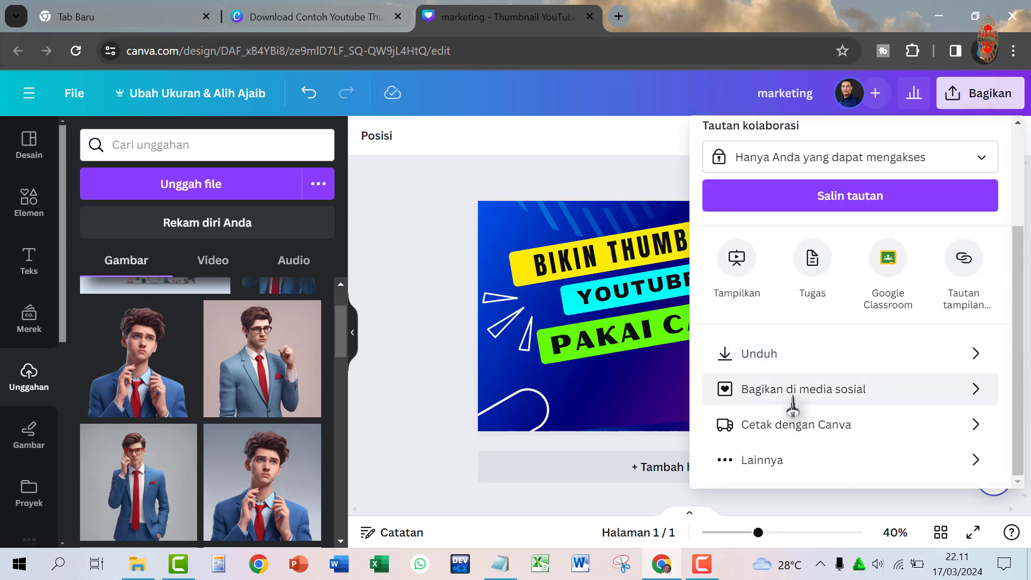
{"action": "left_click", "coordinate": [814, 364]}
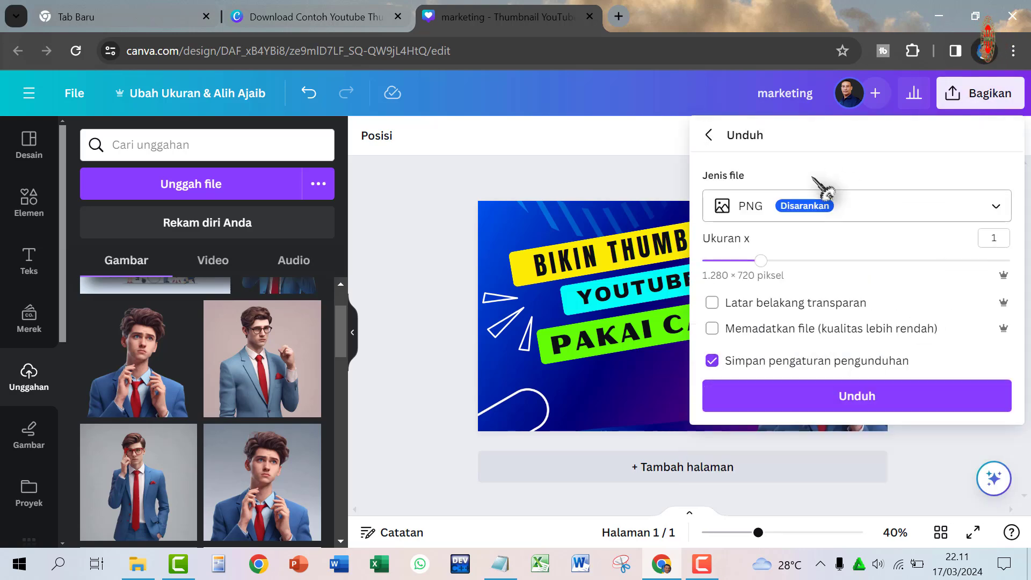